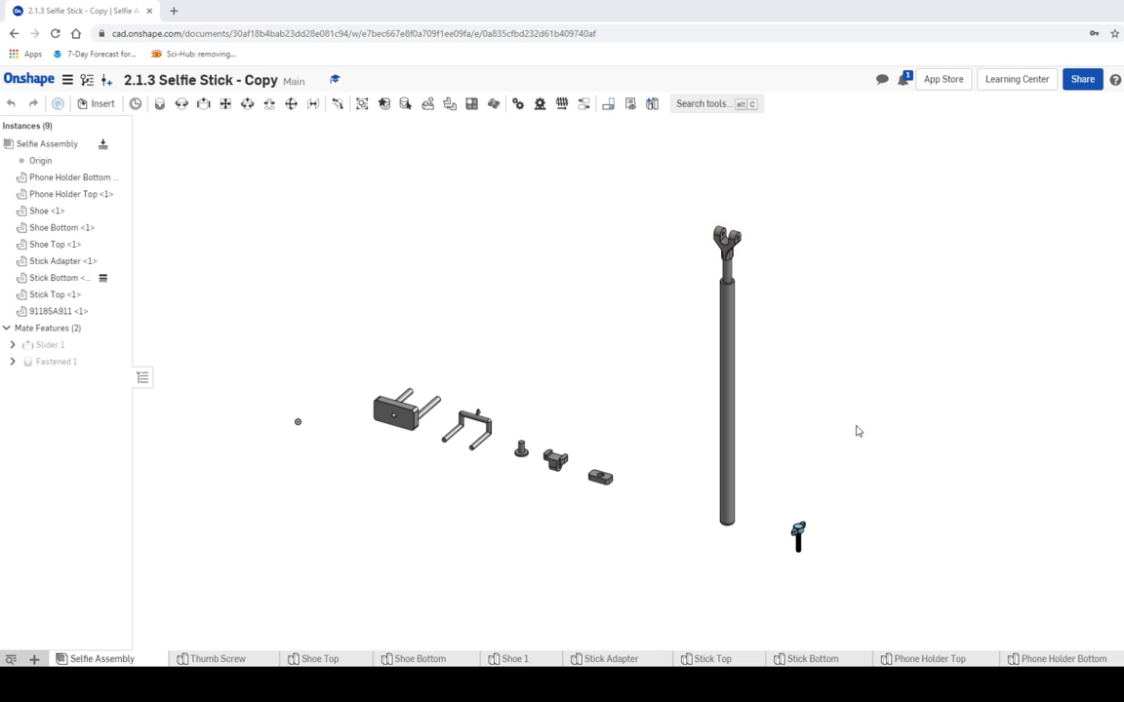
pyautogui.scroll(3, 675, 396)
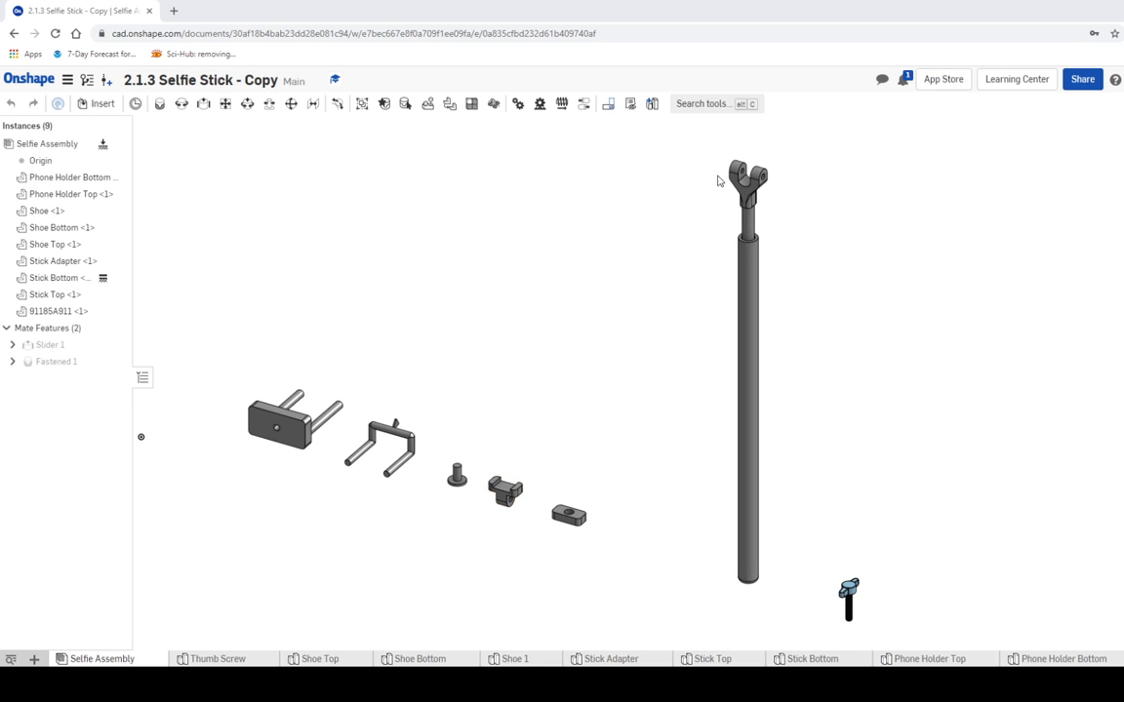
pyautogui.moveTo(623, 306); pyautogui.dragTo(602, 345, button='middle')
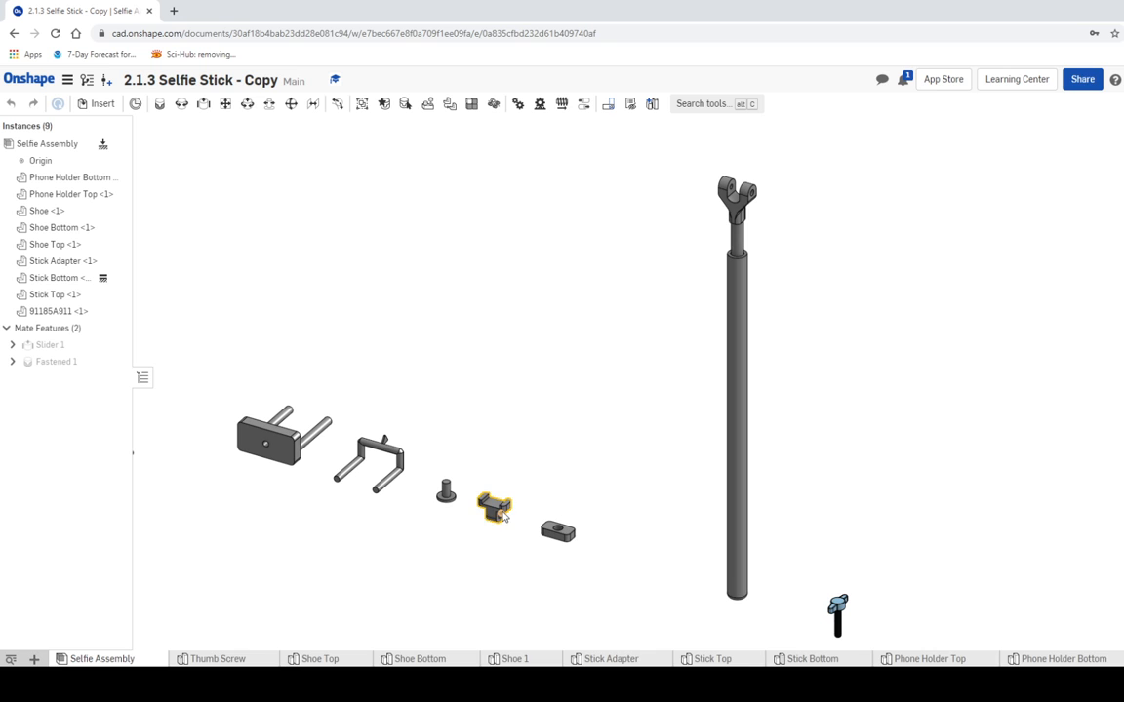
pyautogui.click(181, 104)
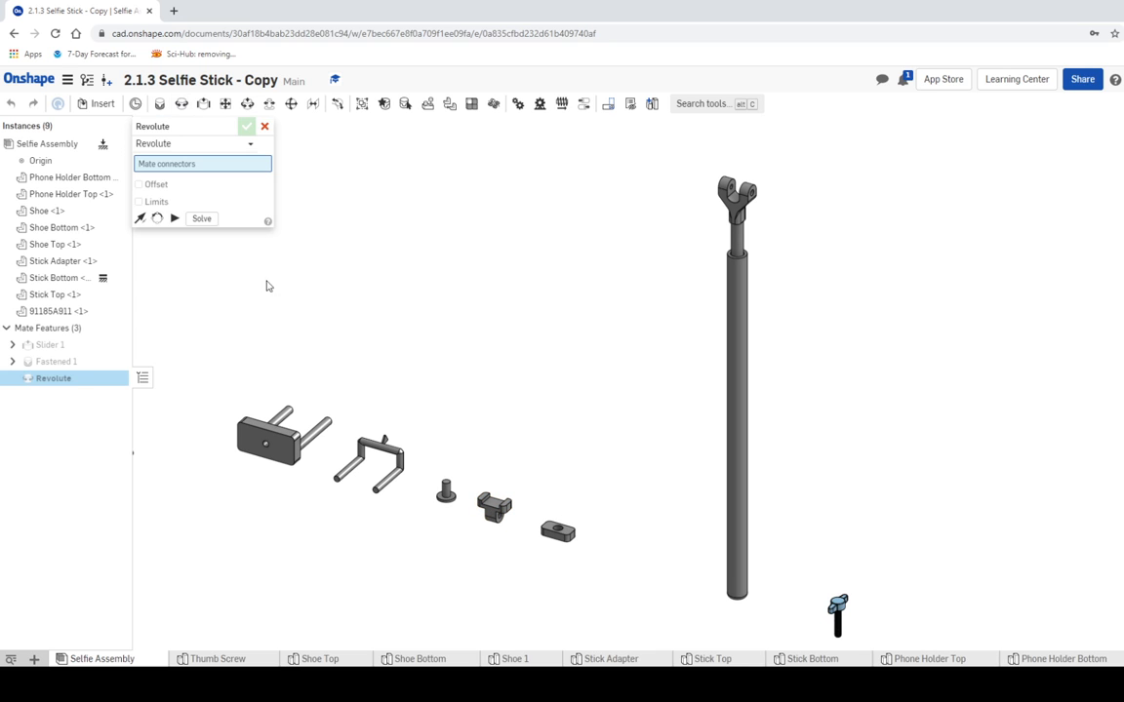
pyautogui.scroll(5, 510, 571)
pyautogui.scroll(4, 518, 534)
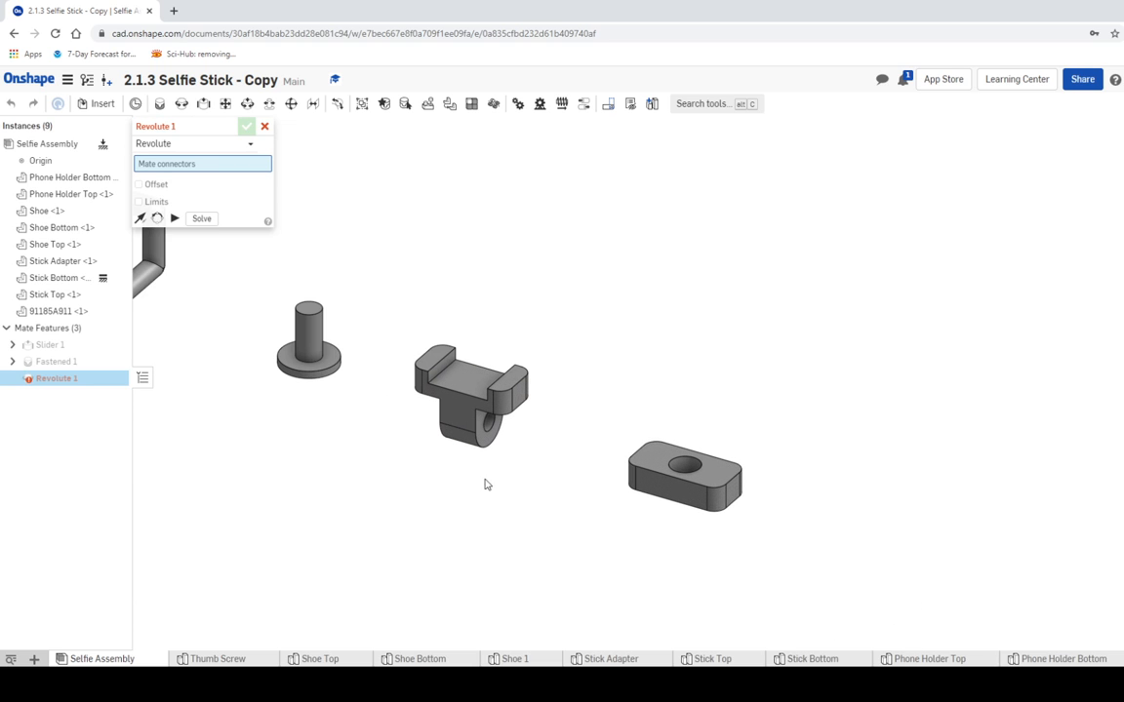
pyautogui.scroll(2, 429, 461)
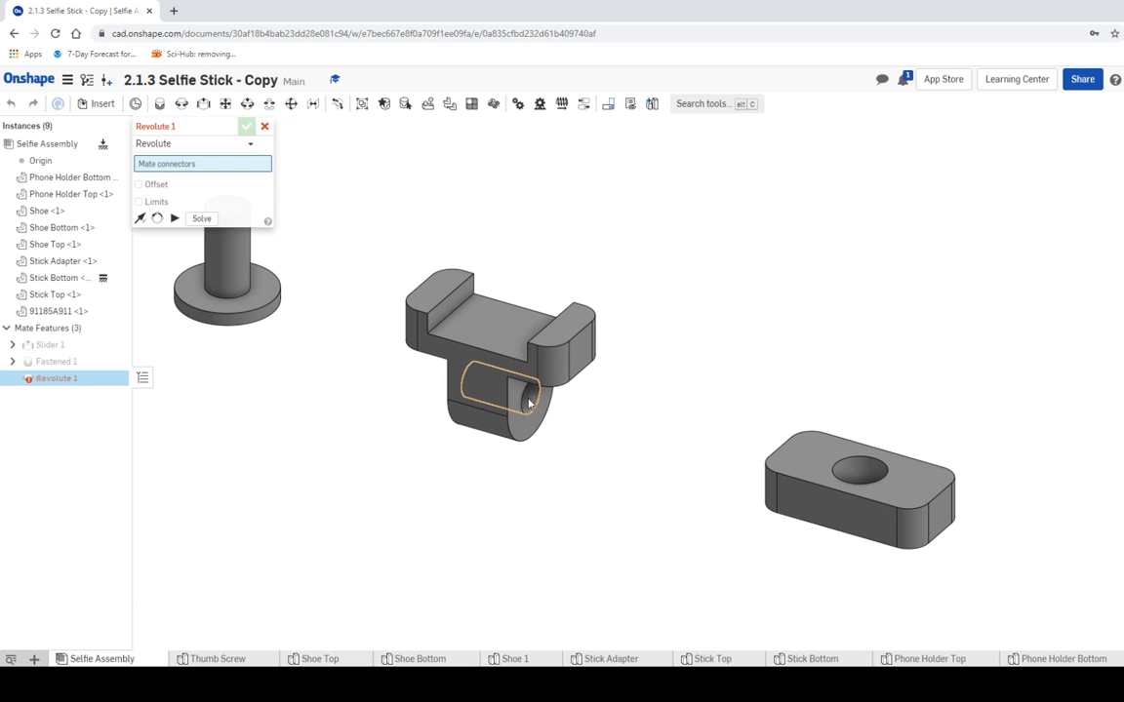
pyautogui.scroll(4, 539, 406)
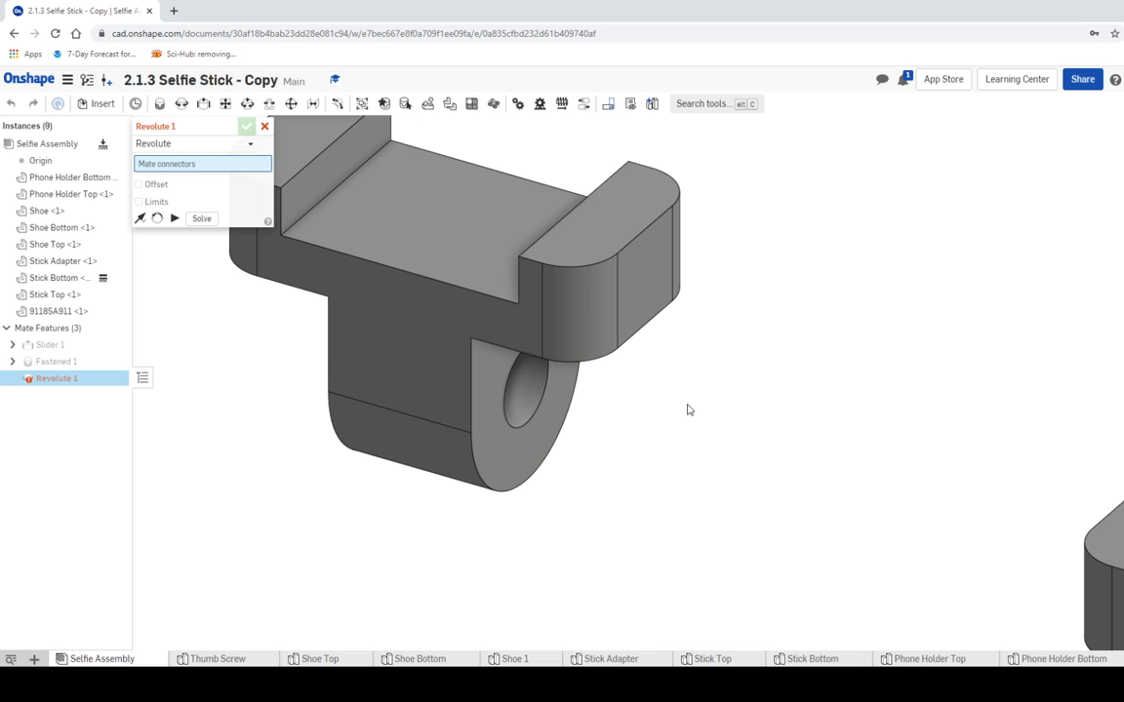
pyautogui.click(528, 388)
pyautogui.scroll(-10, 683, 397)
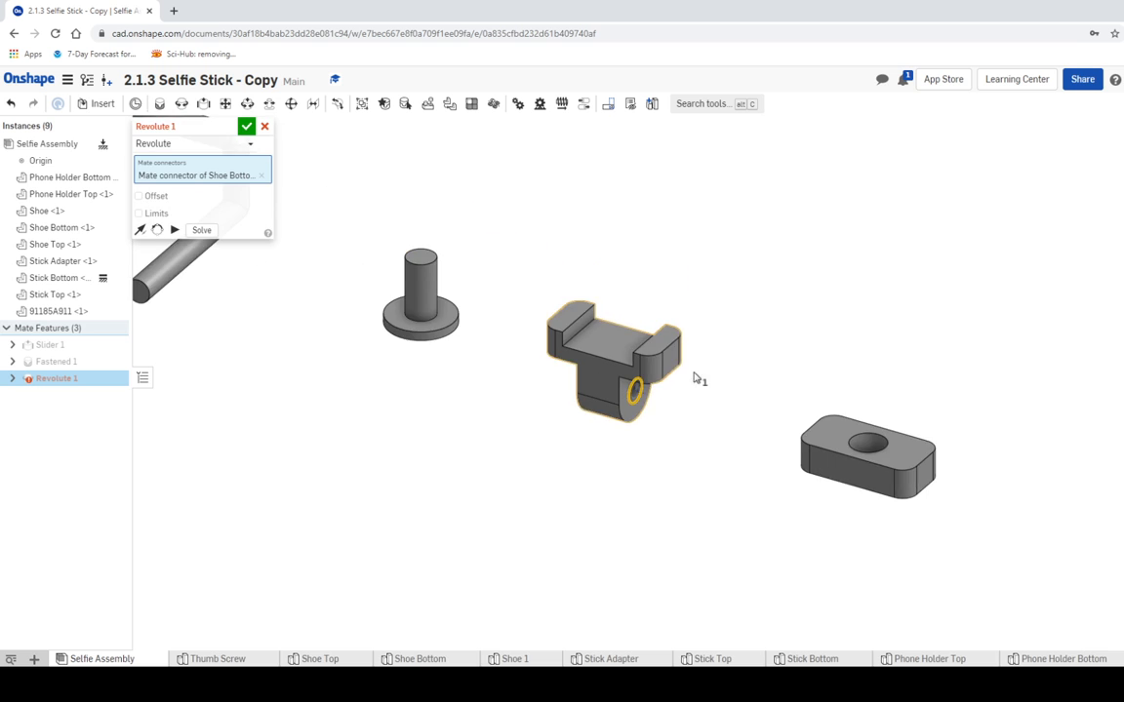
pyautogui.scroll(-2, 717, 333)
pyautogui.moveTo(722, 333); pyautogui.dragTo(463, 594, button='middle')
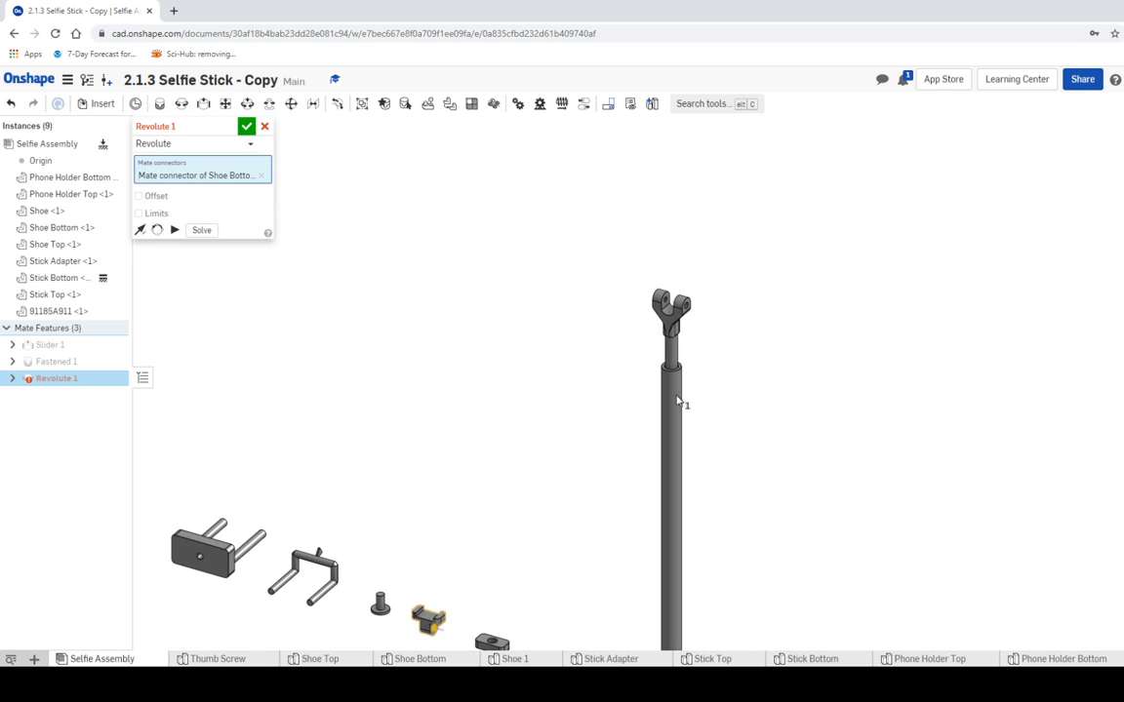
pyautogui.scroll(3, 722, 296)
pyautogui.scroll(8, 661, 278)
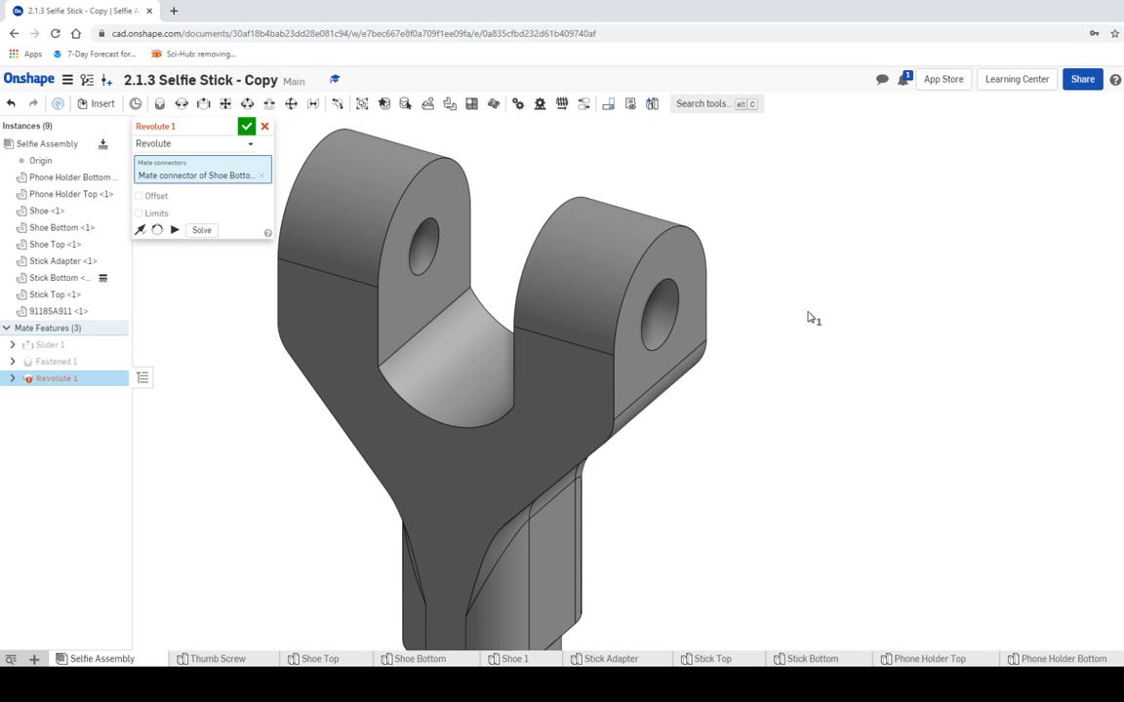
pyautogui.click(660, 325)
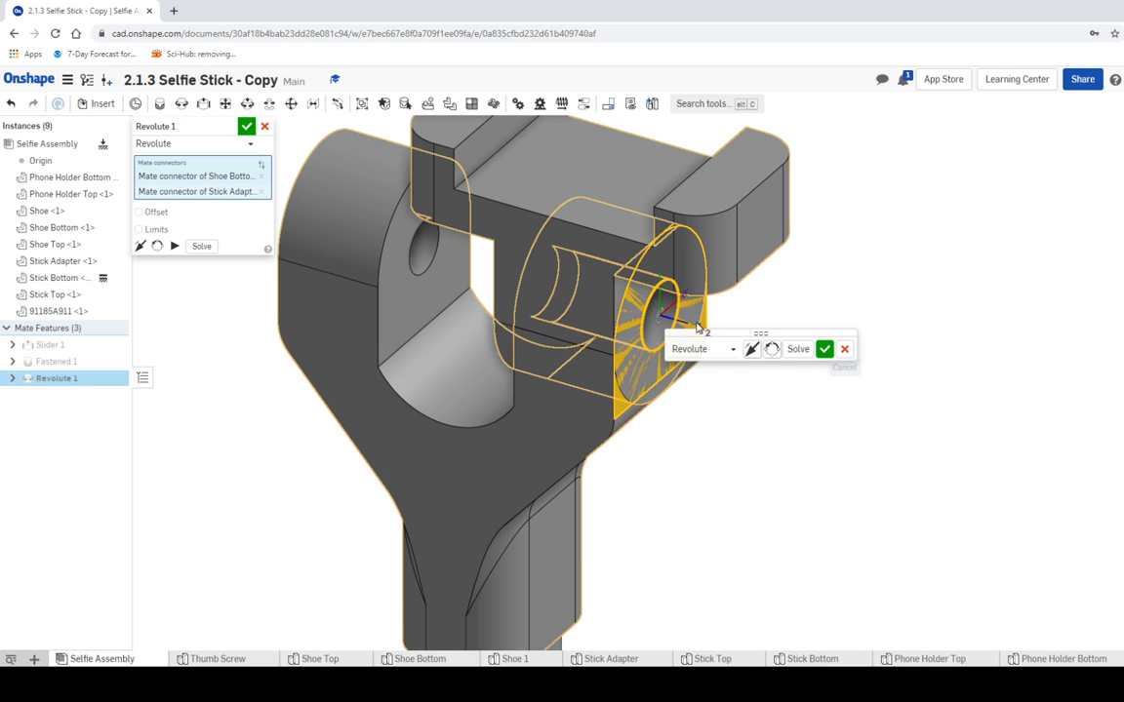
pyautogui.click(428, 251)
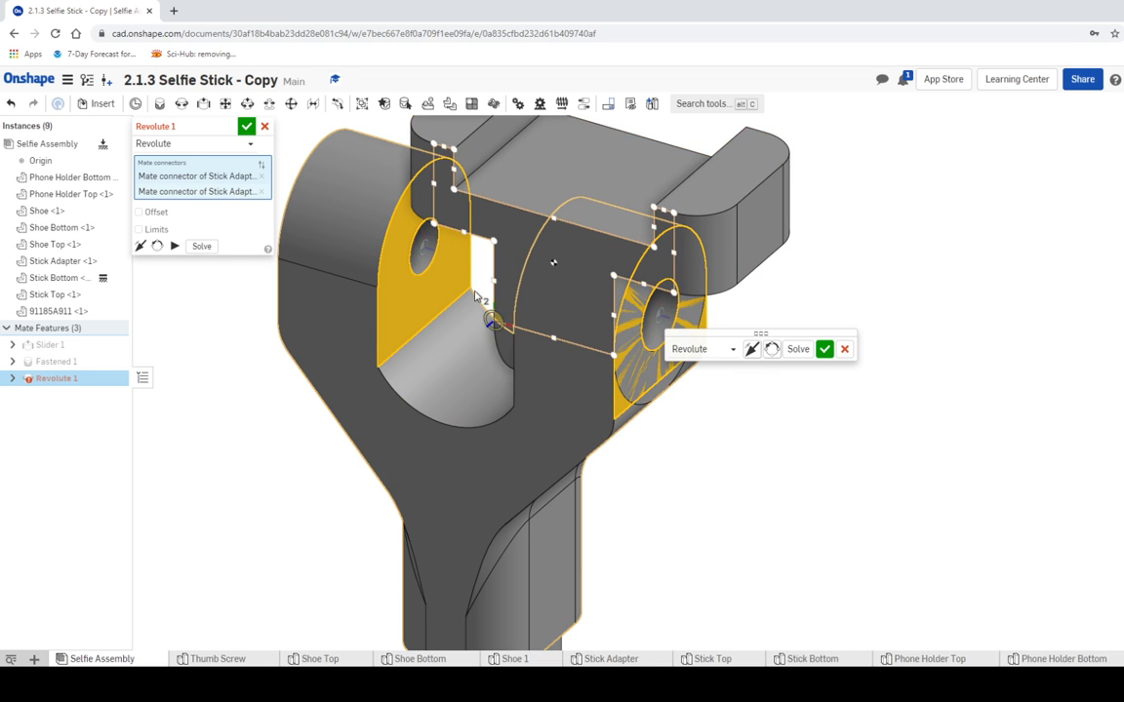
pyautogui.click(264, 125)
# Add a Revolute mate between the Shoe Bottom's pivot hole and the inner-face hole of the Stick Adapter's far fork arm, and flip its axis direction
pyautogui.scroll(-6, 296, 452)
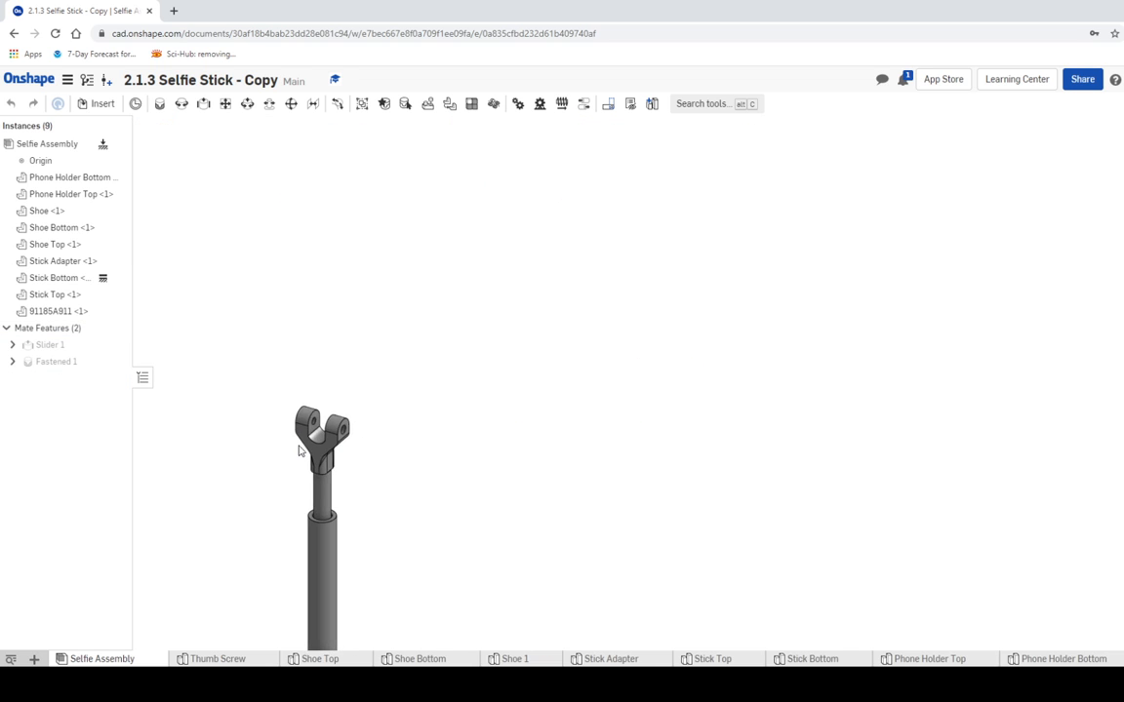
pyautogui.moveTo(298, 451); pyautogui.dragTo(659, 271, button='middle')
pyautogui.scroll(5, 458, 603)
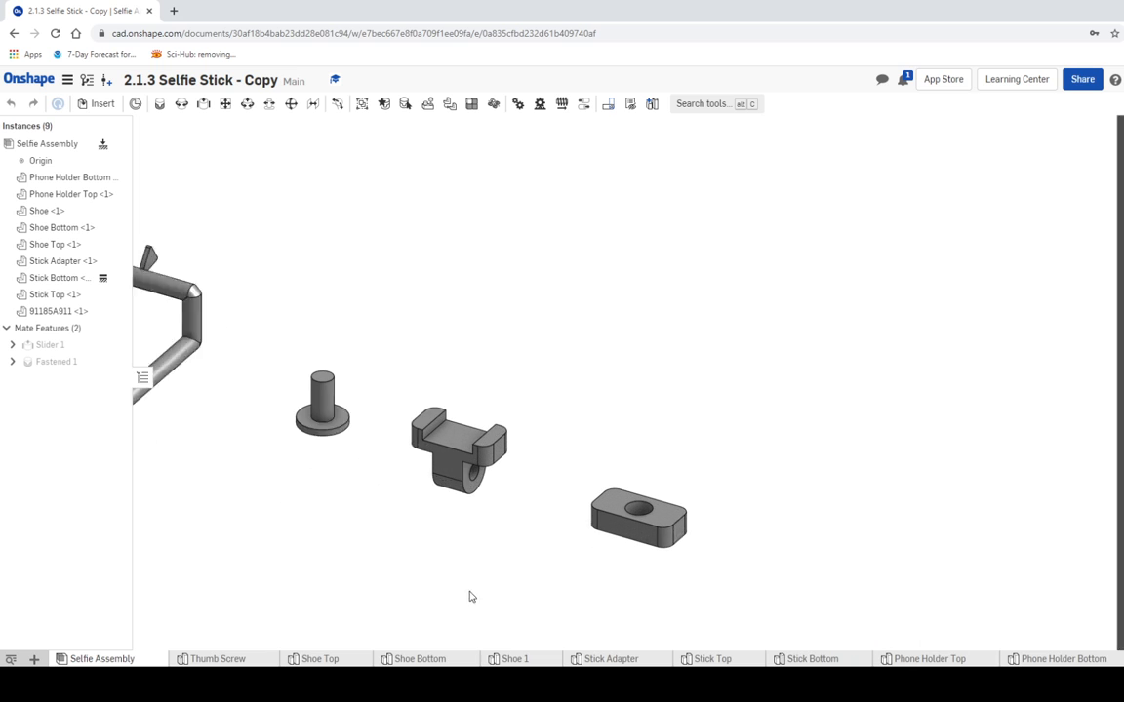
pyautogui.click(181, 104)
pyautogui.scroll(3, 493, 489)
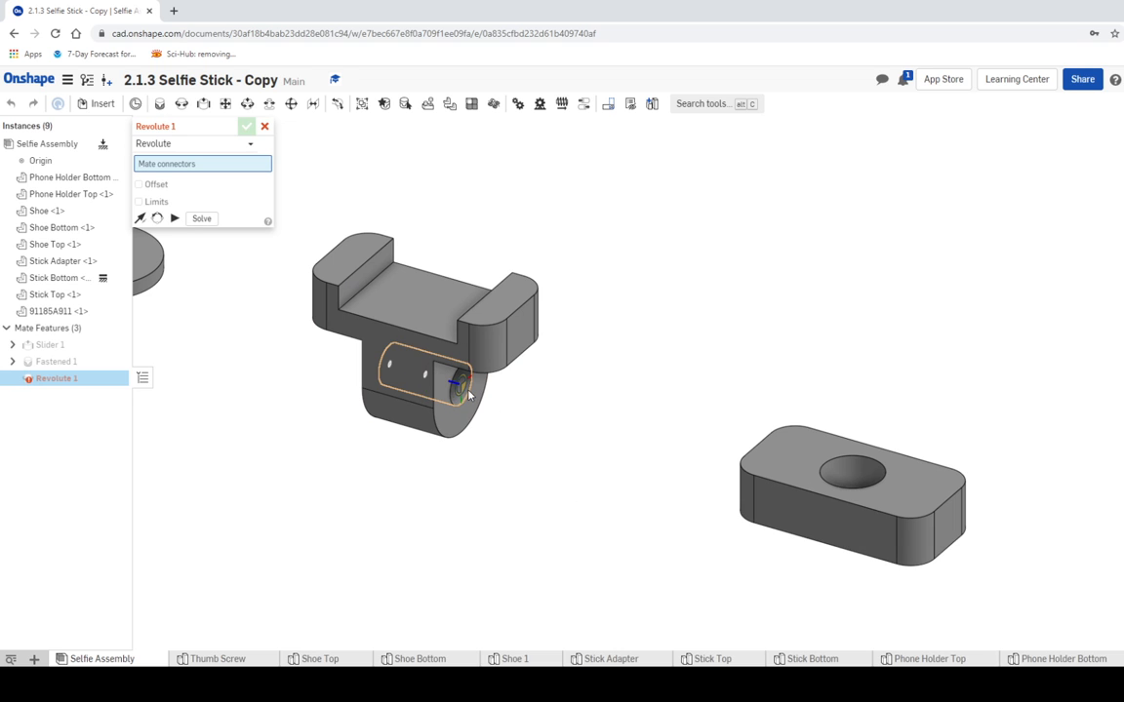
pyautogui.scroll(4, 453, 435)
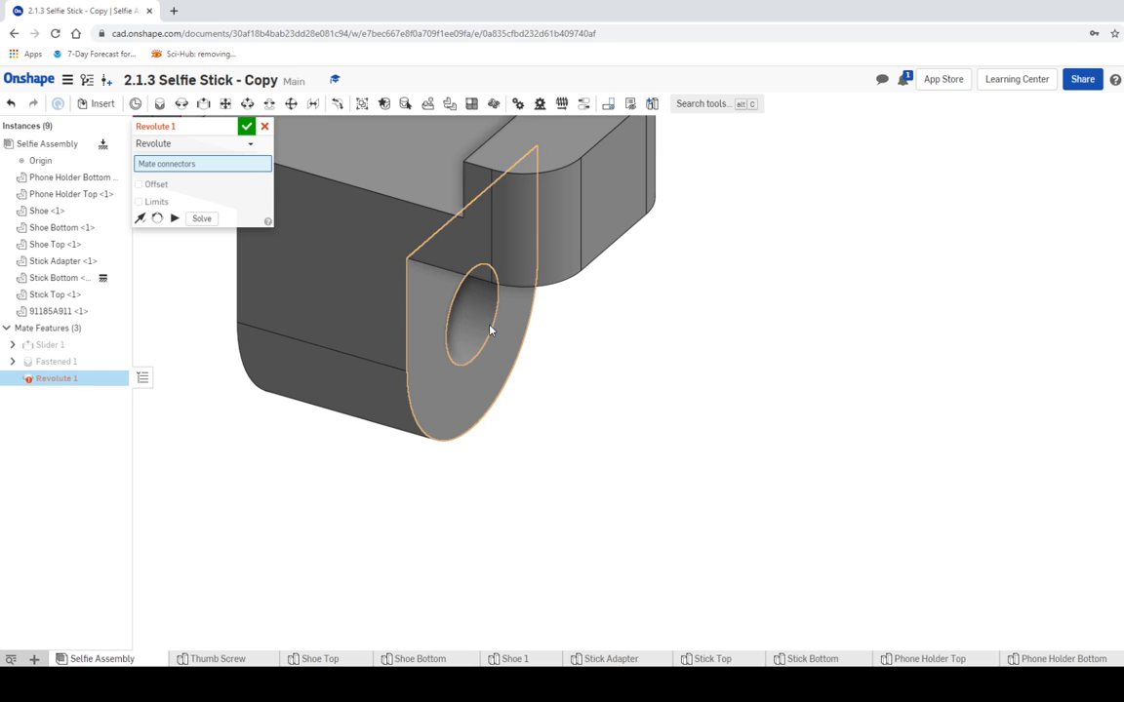
pyautogui.click(490, 330)
pyautogui.scroll(-8, 660, 383)
pyautogui.moveTo(793, 275); pyautogui.dragTo(550, 680, button='middle')
pyautogui.scroll(5, 757, 383)
pyautogui.scroll(3, 652, 273)
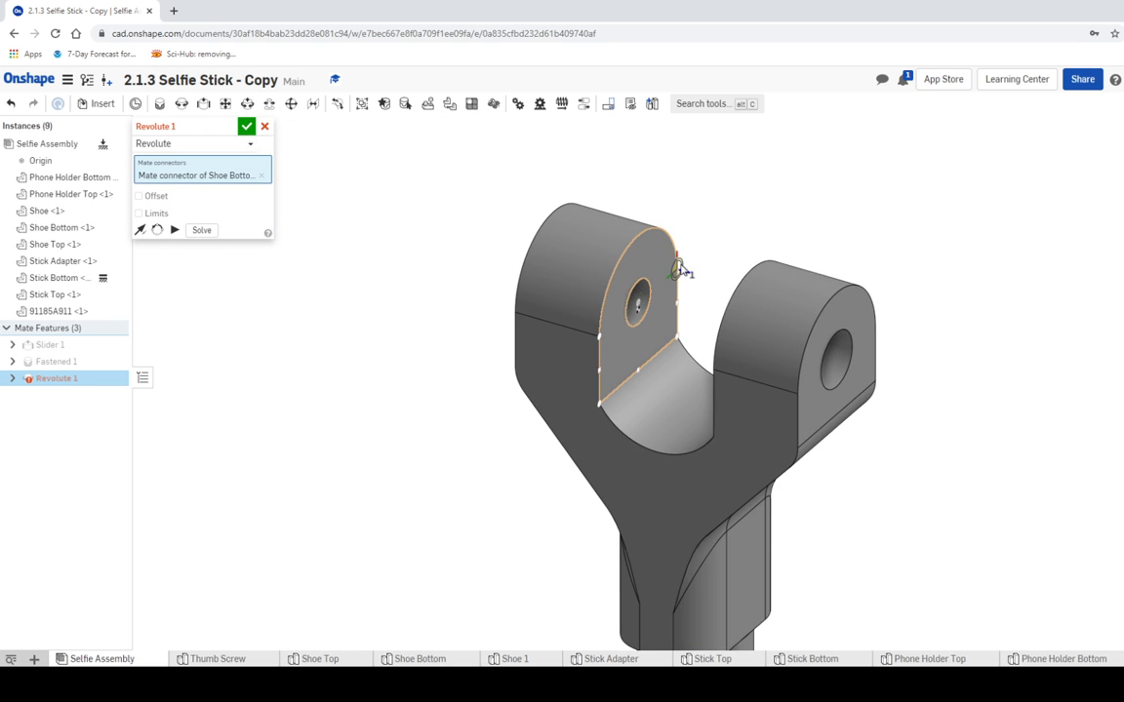
pyautogui.click(639, 306)
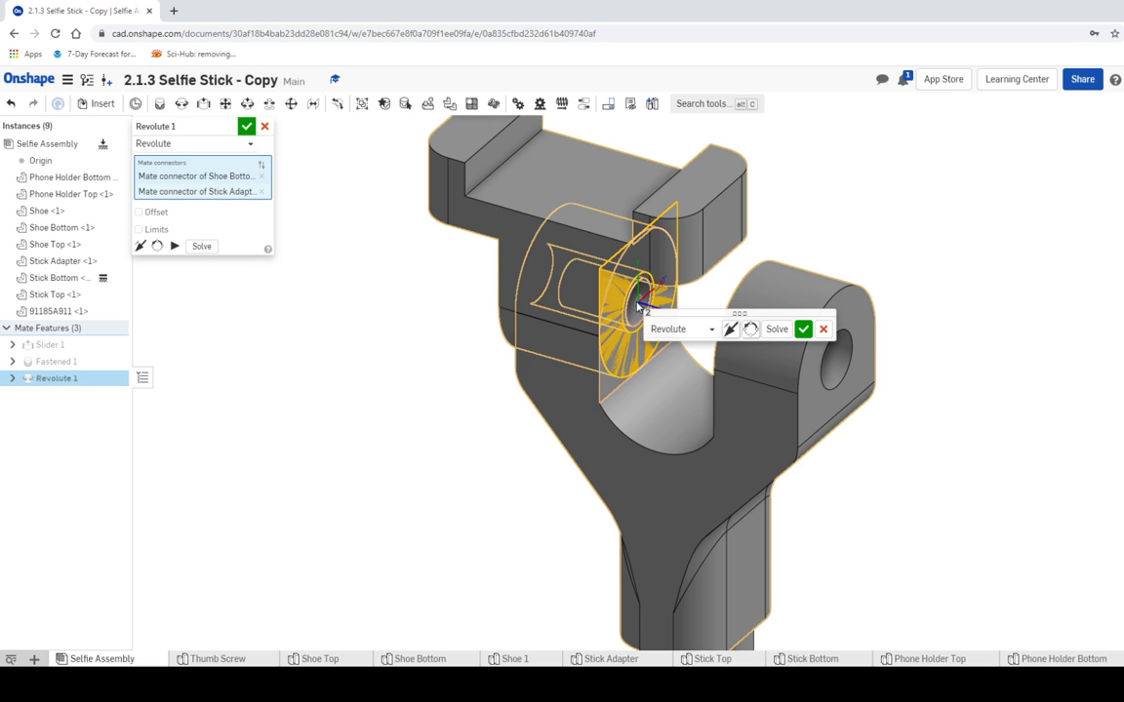
pyautogui.click(733, 331)
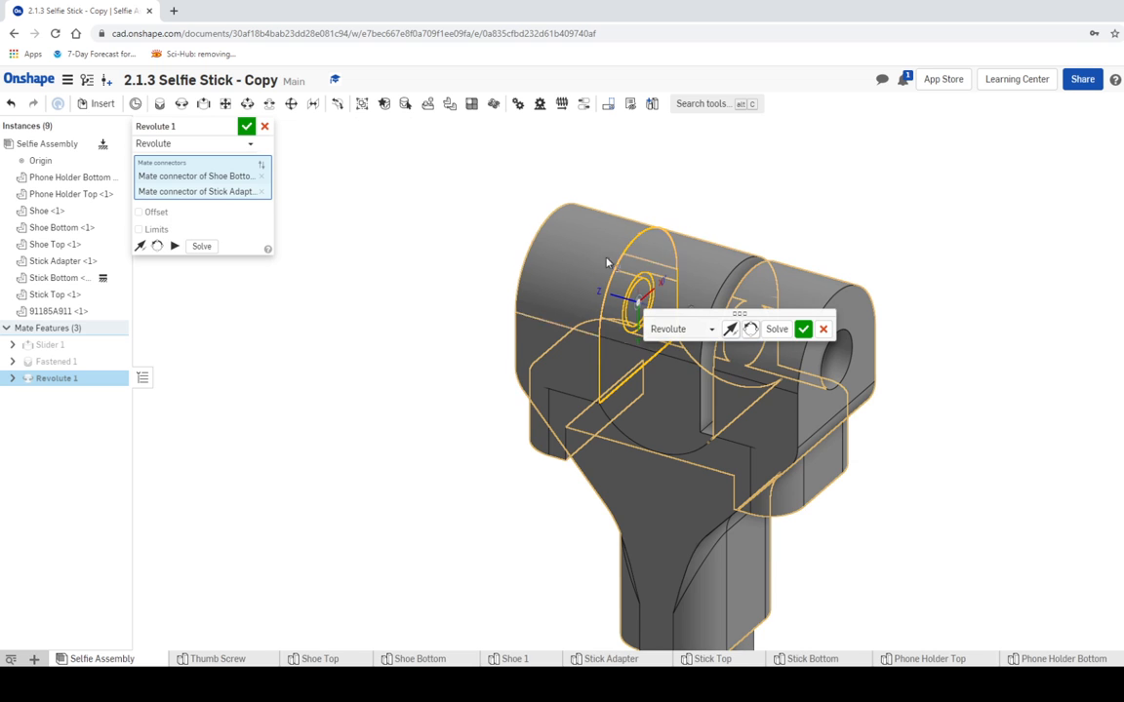
# Enable limits on the revolute mate and set both the minimum and maximum angle to 120 degrees
pyautogui.moveTo(795, 188); pyautogui.dragTo(697, 201, button='middle')
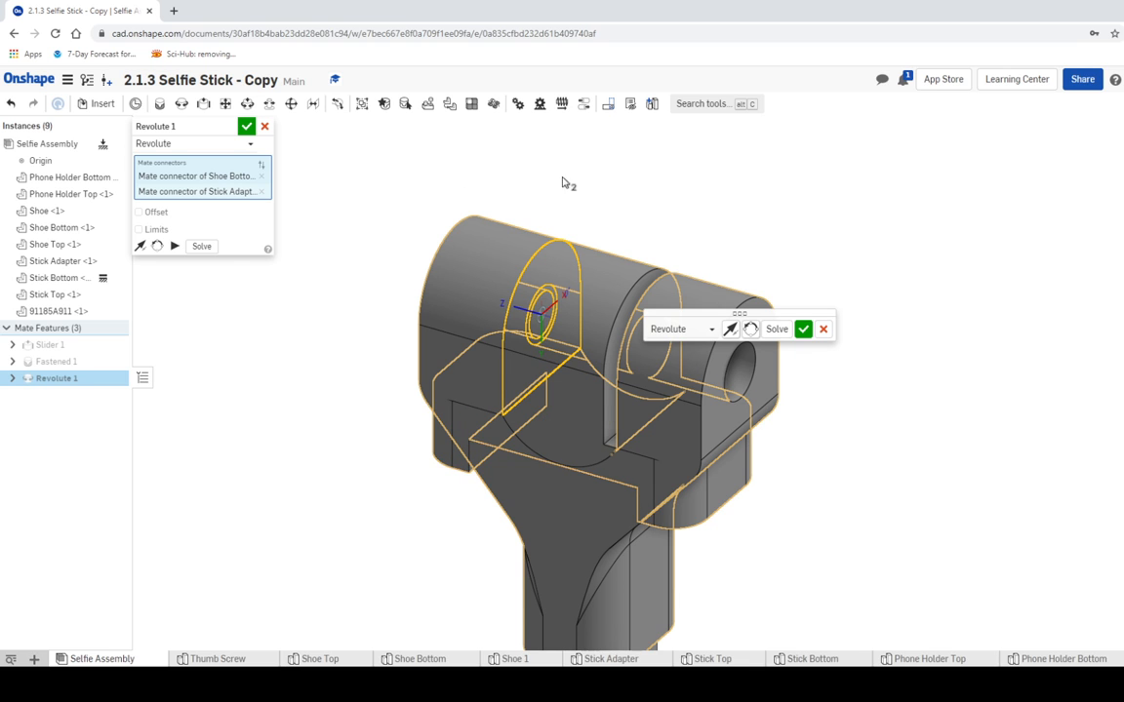
pyautogui.click(140, 230)
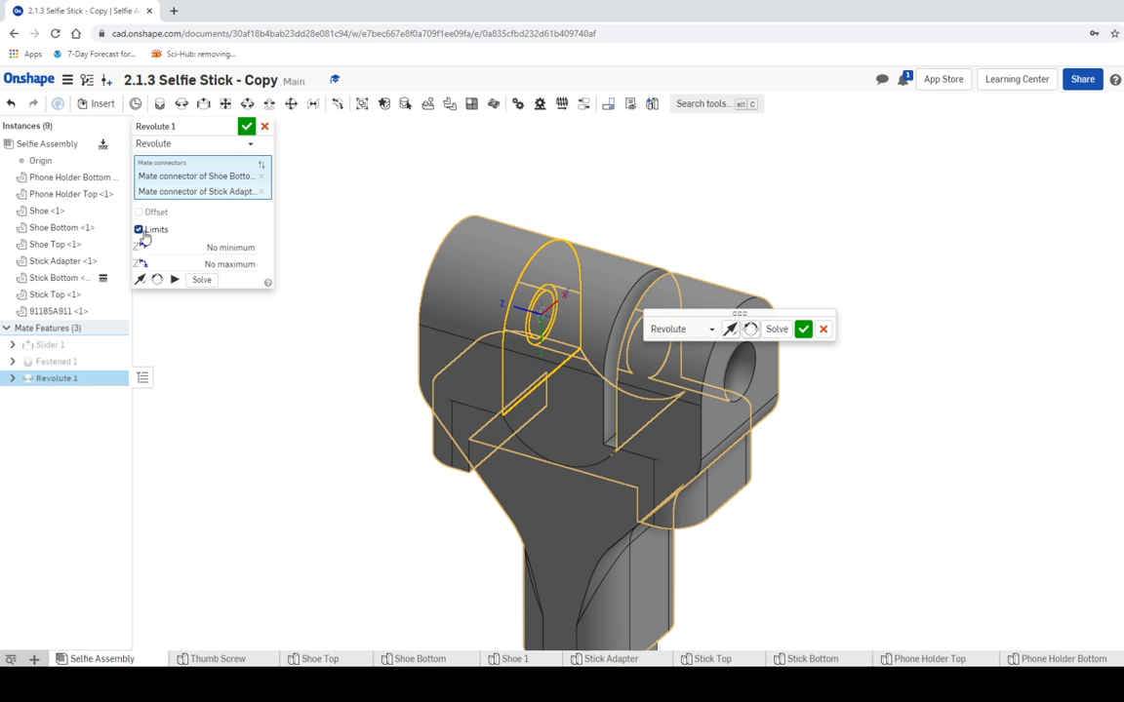
pyautogui.click(182, 251)
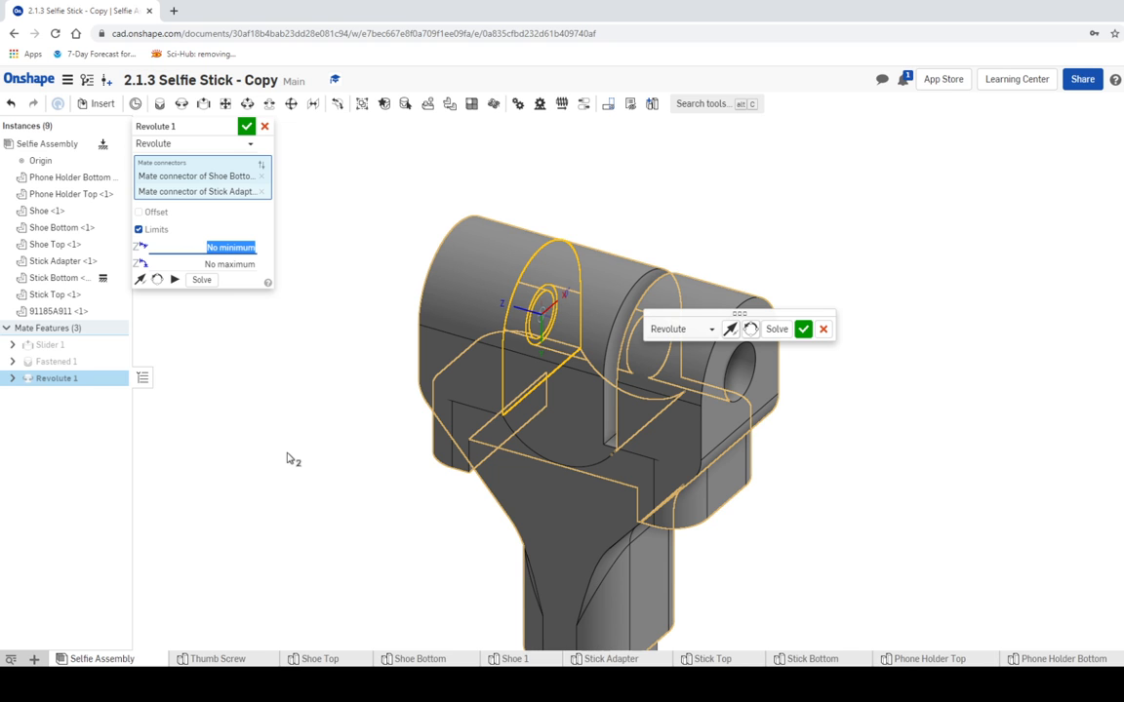
pyautogui.write('120')
pyautogui.press('Tab')
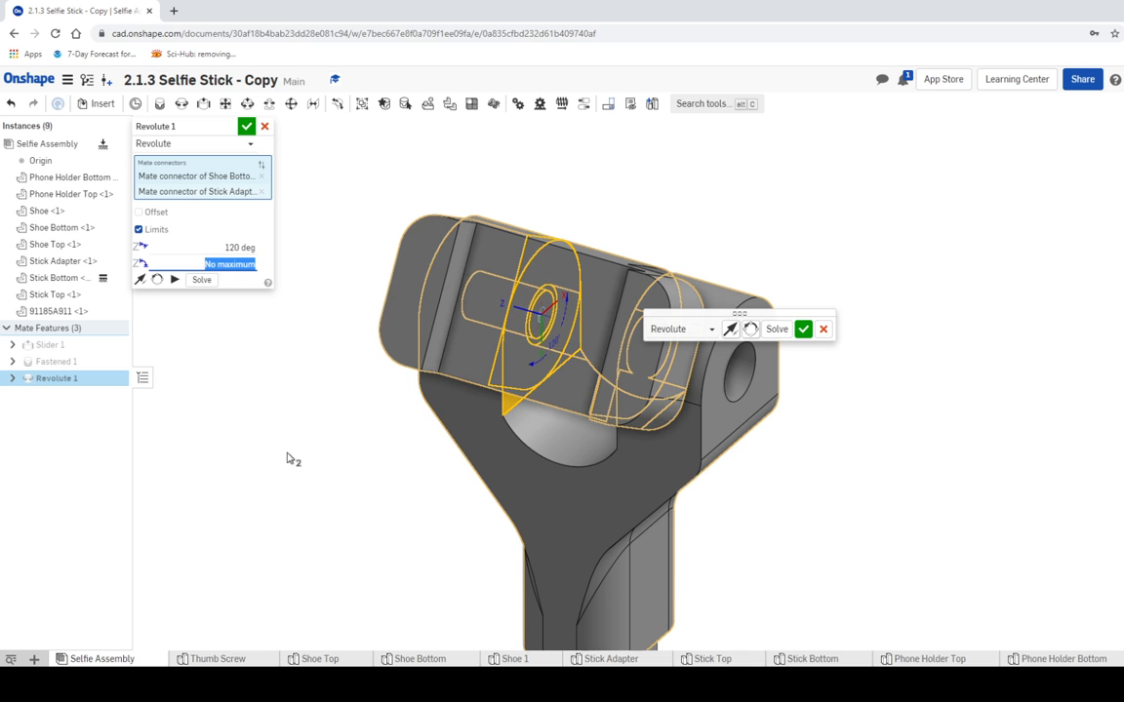
pyautogui.write('120')
pyautogui.press('Tab')
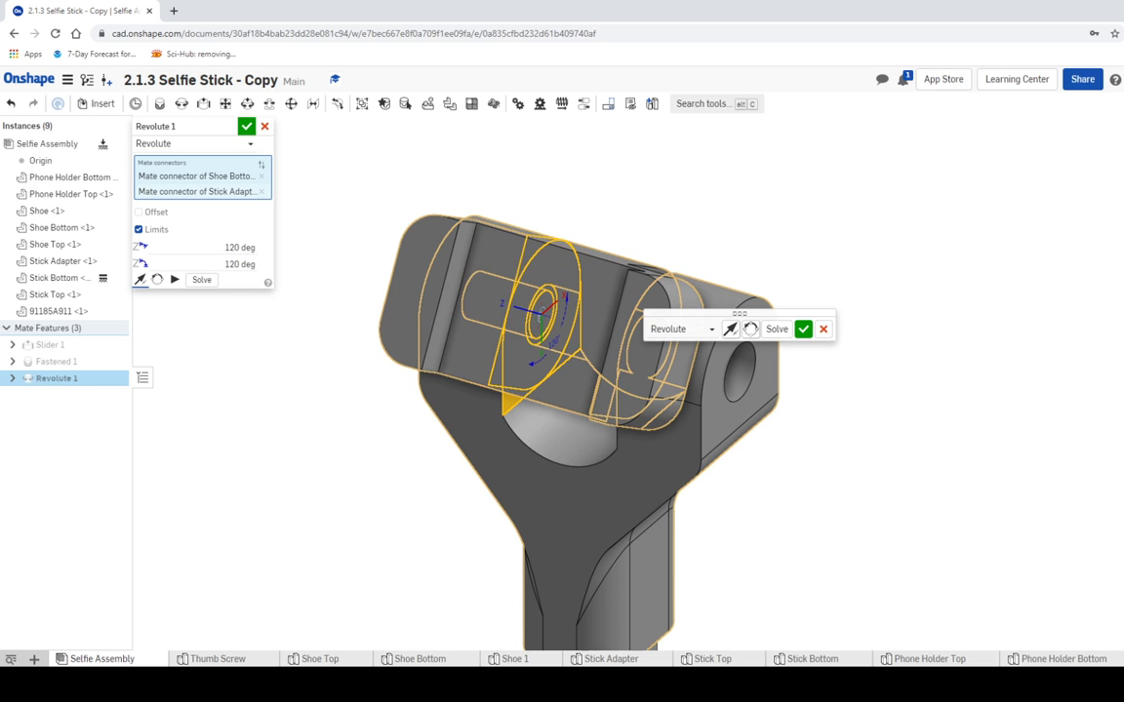
# Try a maximum angle limit of -120 degrees on the revolute mate and restore the limit to 120 degrees
pyautogui.scroll(-3, 878, 195)
pyautogui.moveTo(878, 195); pyautogui.dragTo(921, 206, button='right')
pyautogui.scroll(3, 878, 156)
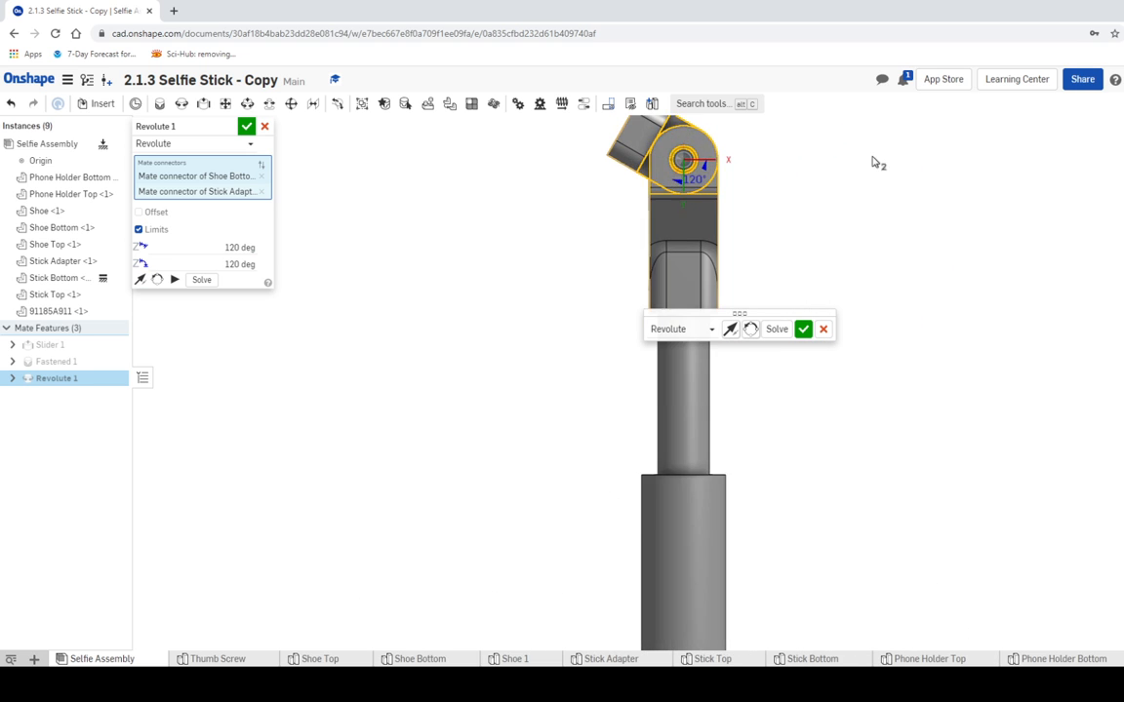
pyautogui.scroll(5, 878, 195)
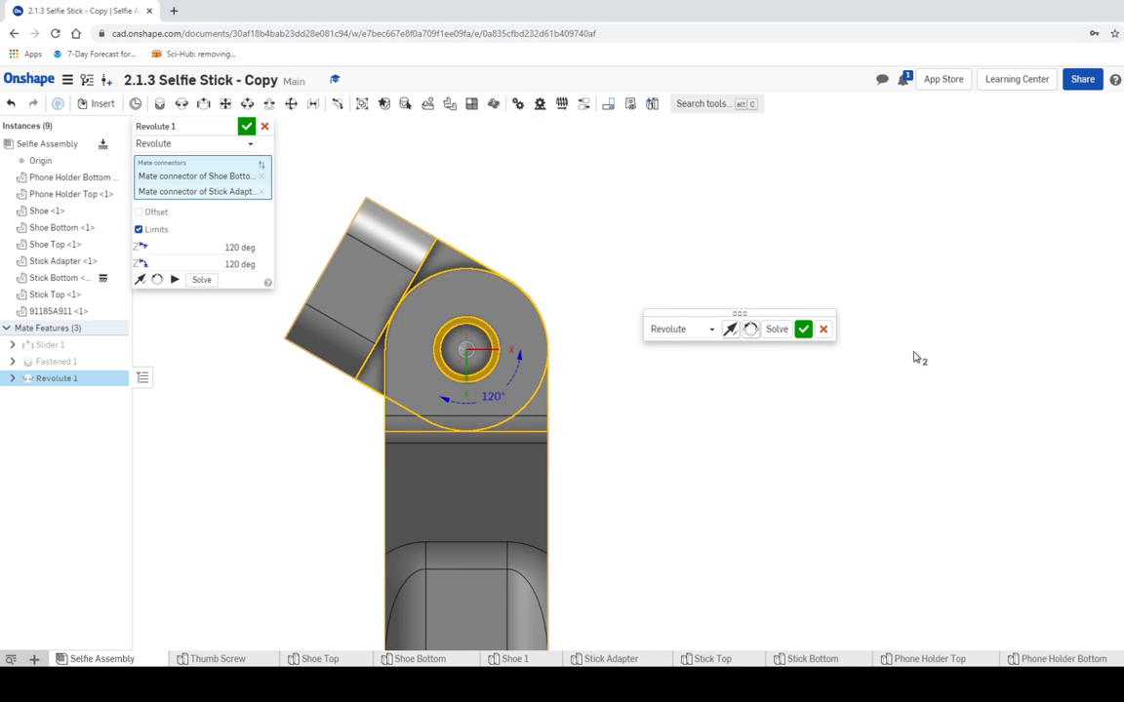
pyautogui.click(214, 263)
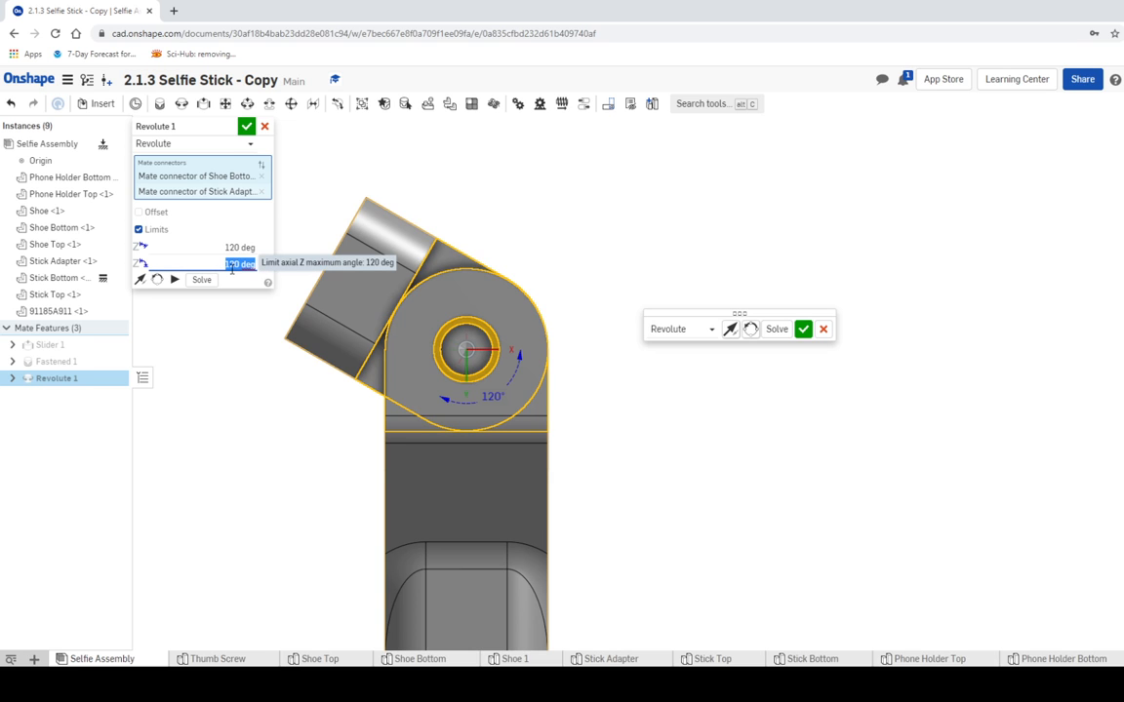
pyautogui.click(223, 264)
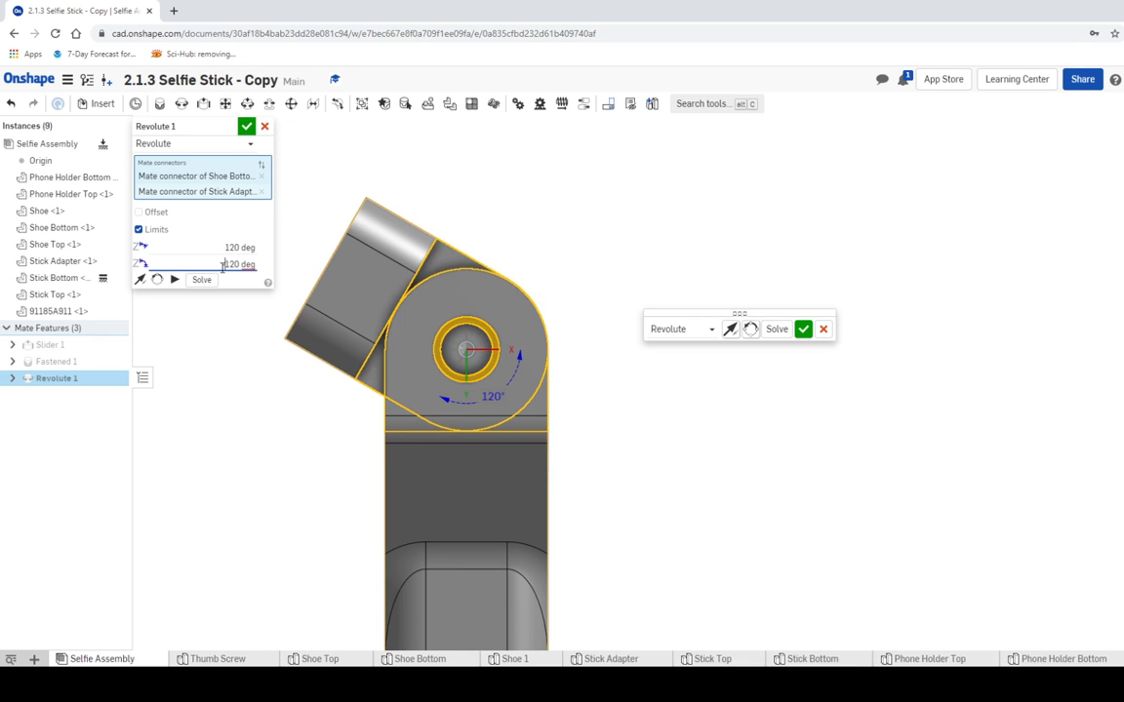
pyautogui.write('-')
pyautogui.press('Return')
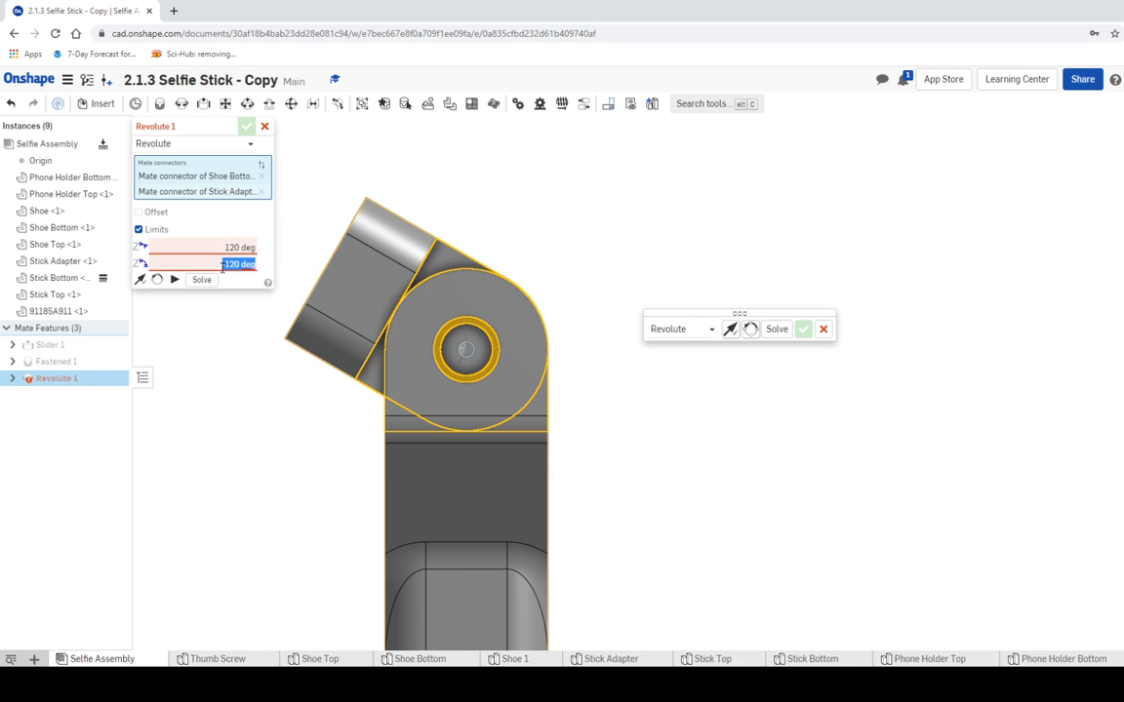
pyautogui.click(224, 265)
pyautogui.click(223, 248)
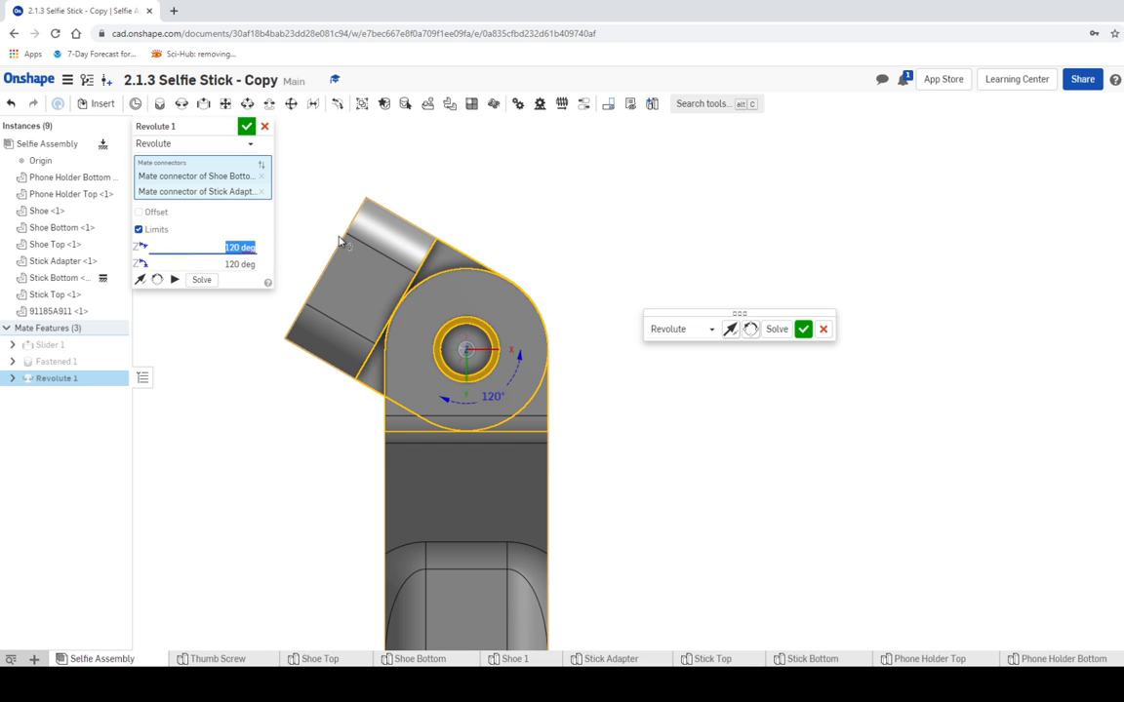
# Accept the revolute mate and test the Shoe Bottom's rotation about the Stick Adapter's pivot
pyautogui.click(247, 125)
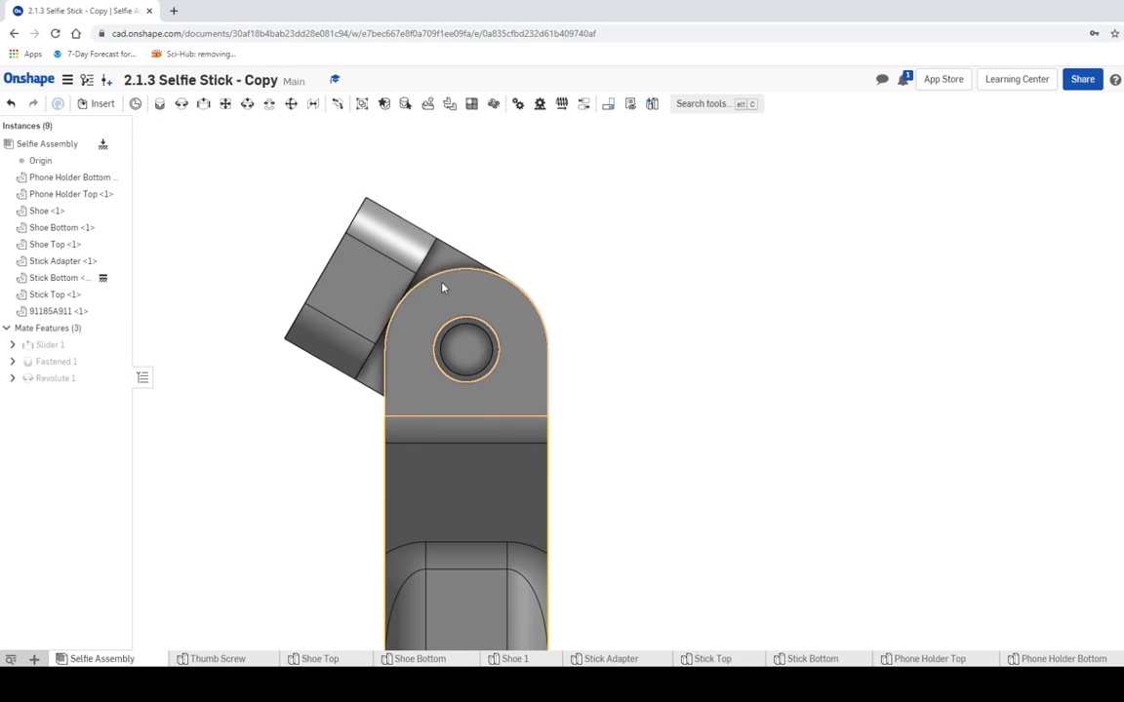
pyautogui.moveTo(487, 243); pyautogui.dragTo(371, 329)
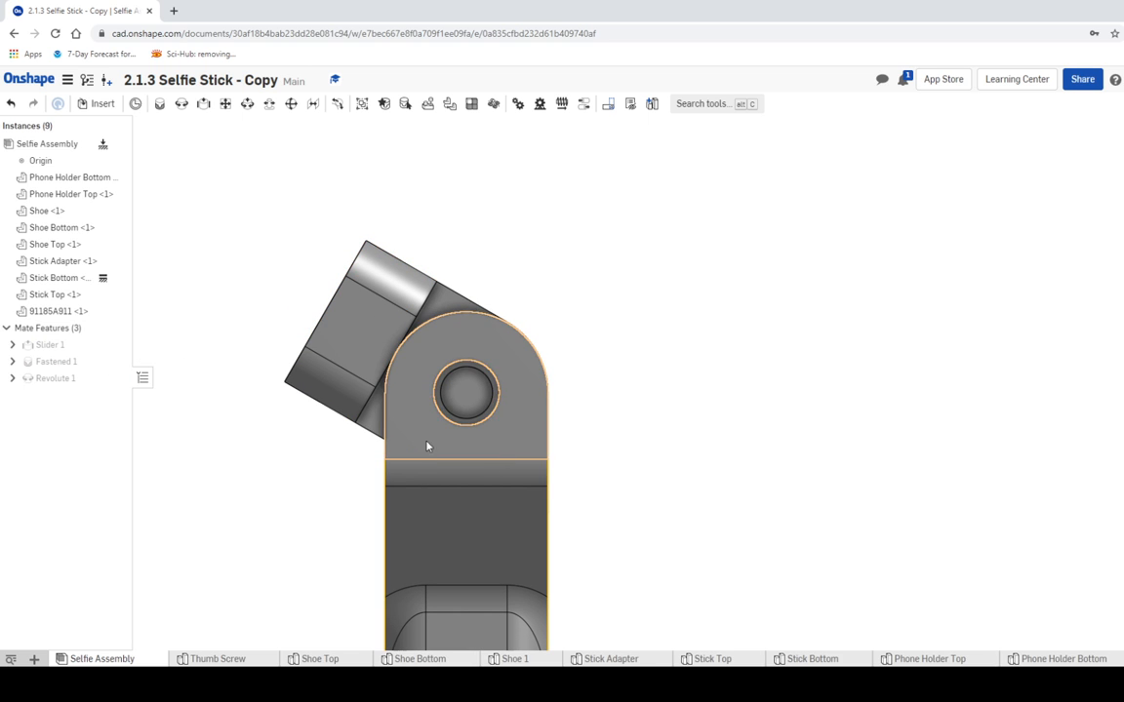
# Reopen the revolute mate for editing and try a maximum angle limit of 0 degrees
pyautogui.rightClick(54, 379)
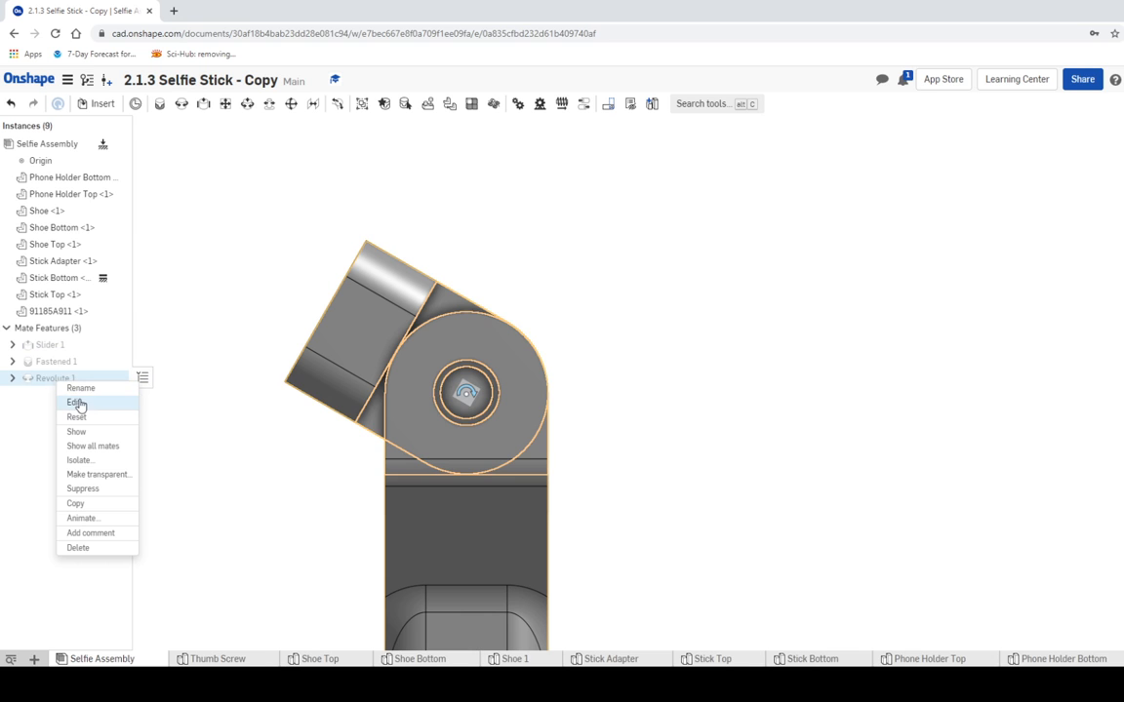
pyautogui.click(74, 402)
pyautogui.click(219, 264)
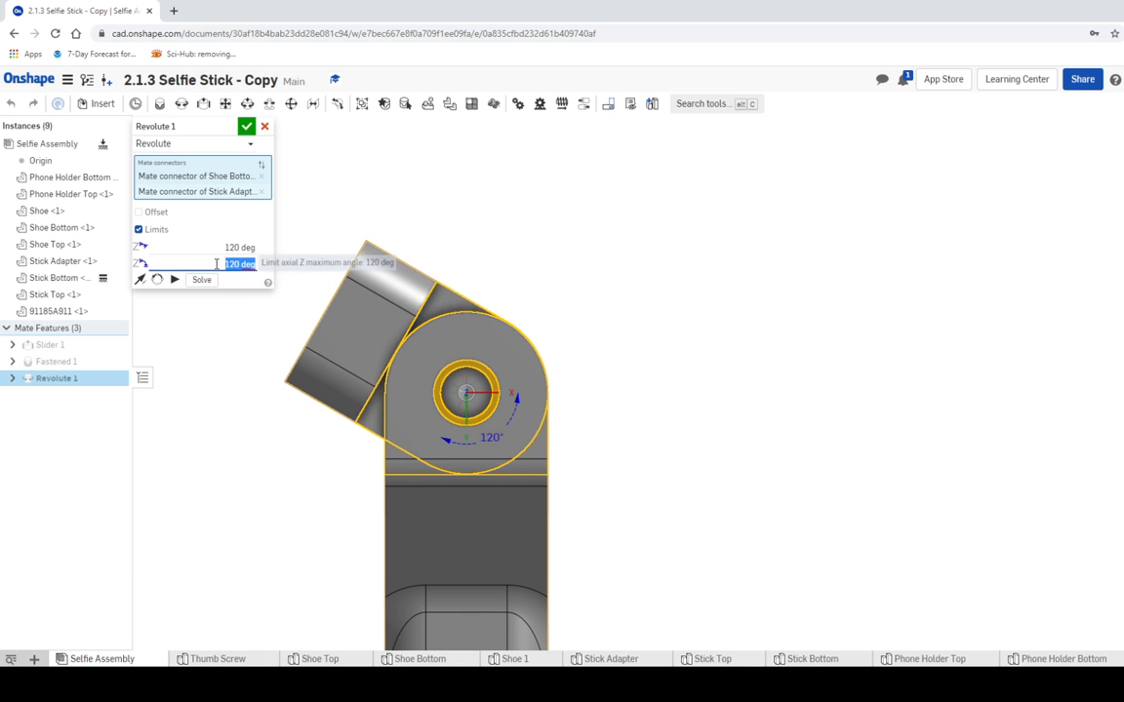
pyautogui.write('0')
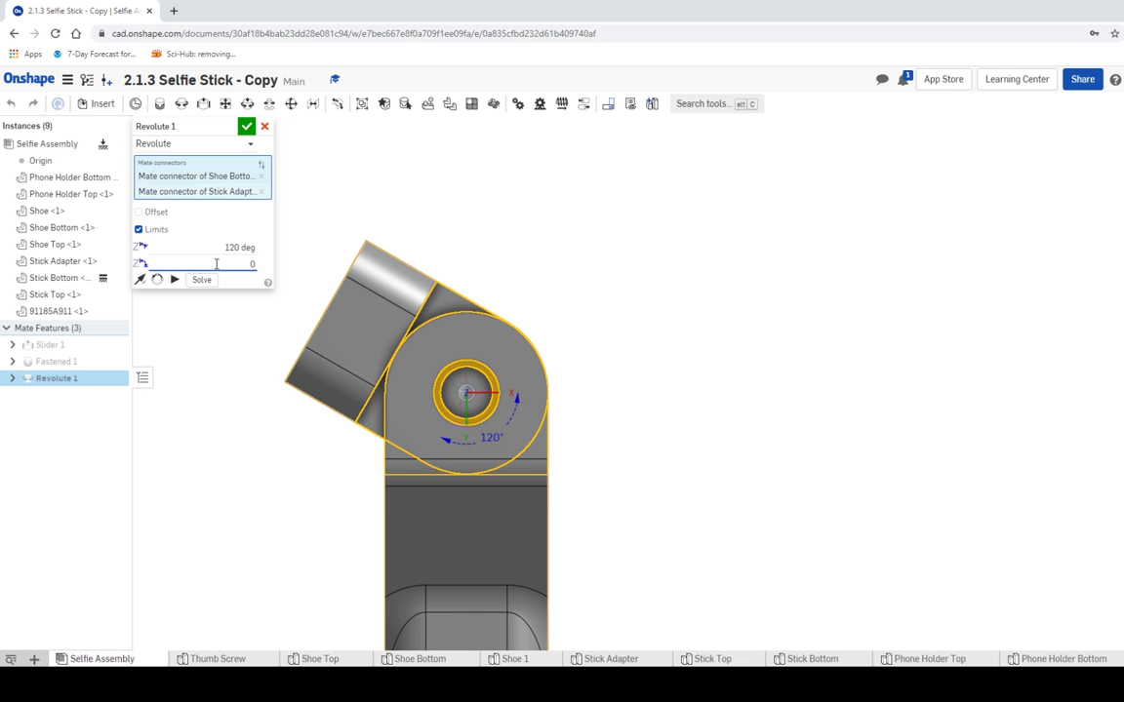
pyautogui.press('Return')
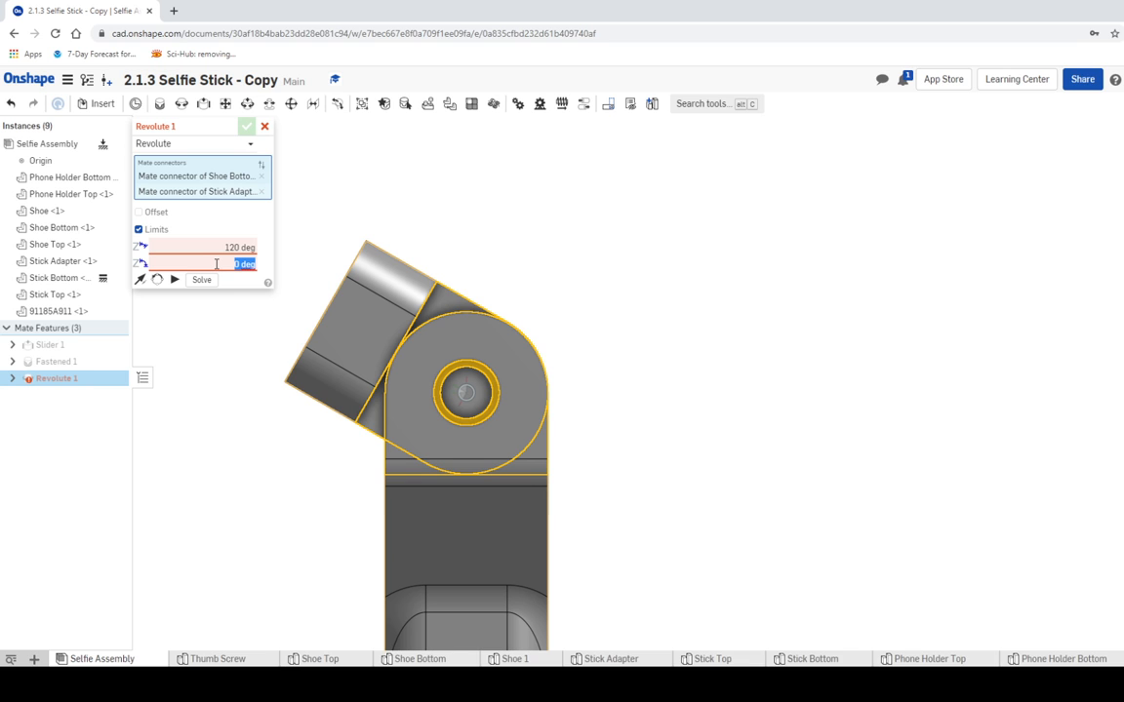
# Set the revolute mate's limits to a minimum of 90 degrees and a maximum of 270 degrees, and accept the mate
pyautogui.click(221, 247)
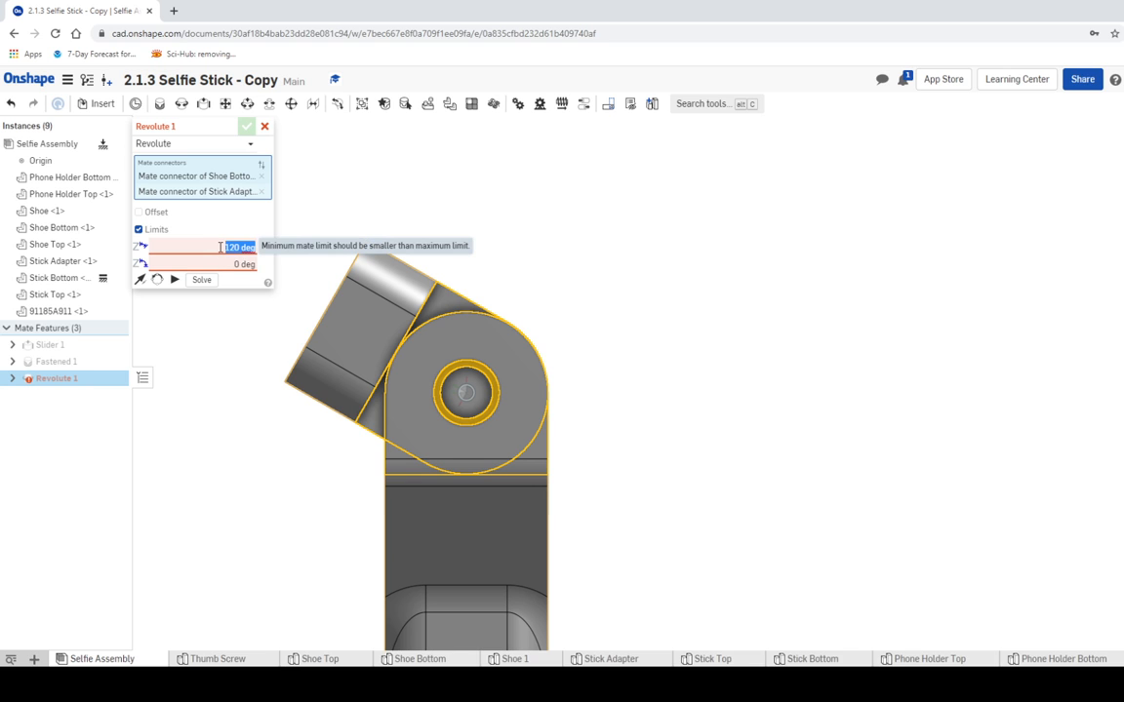
pyautogui.write('90')
pyautogui.press('Return')
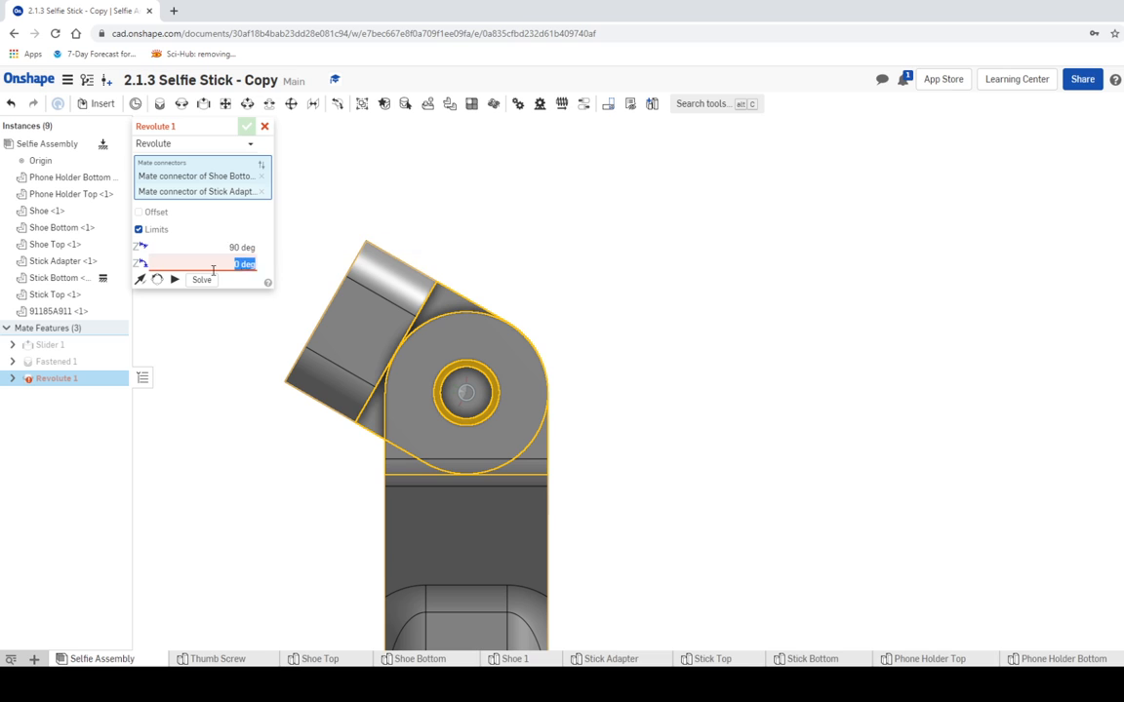
pyautogui.click(213, 266)
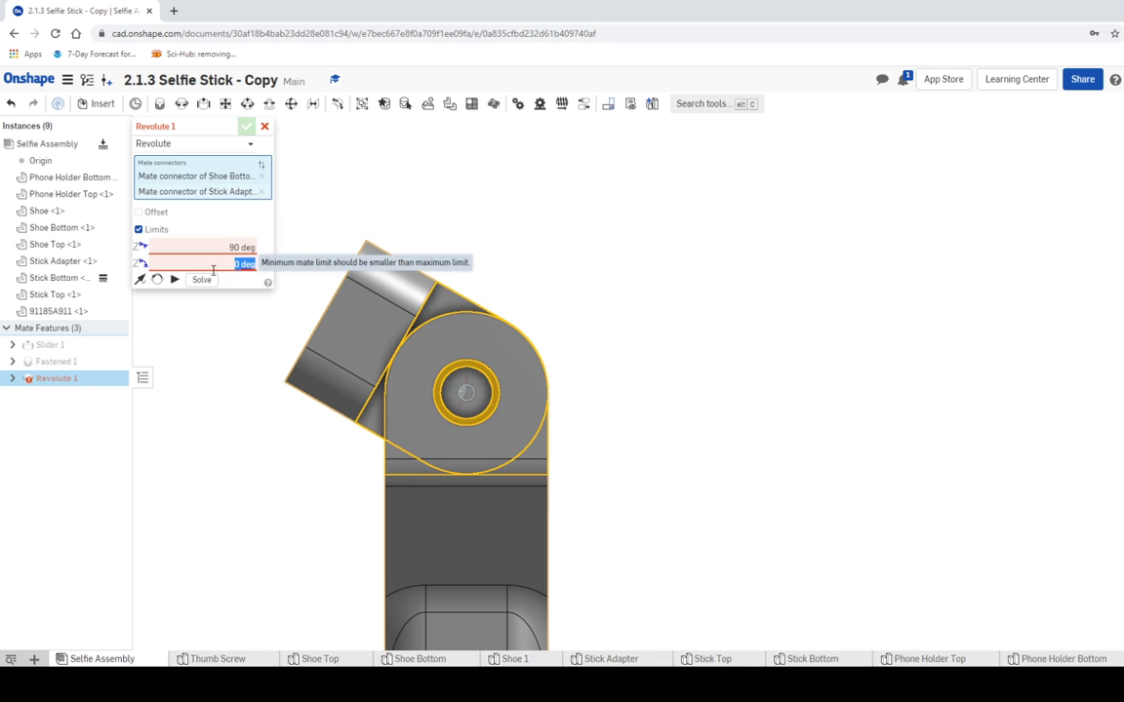
pyautogui.write('270')
pyautogui.press('Return')
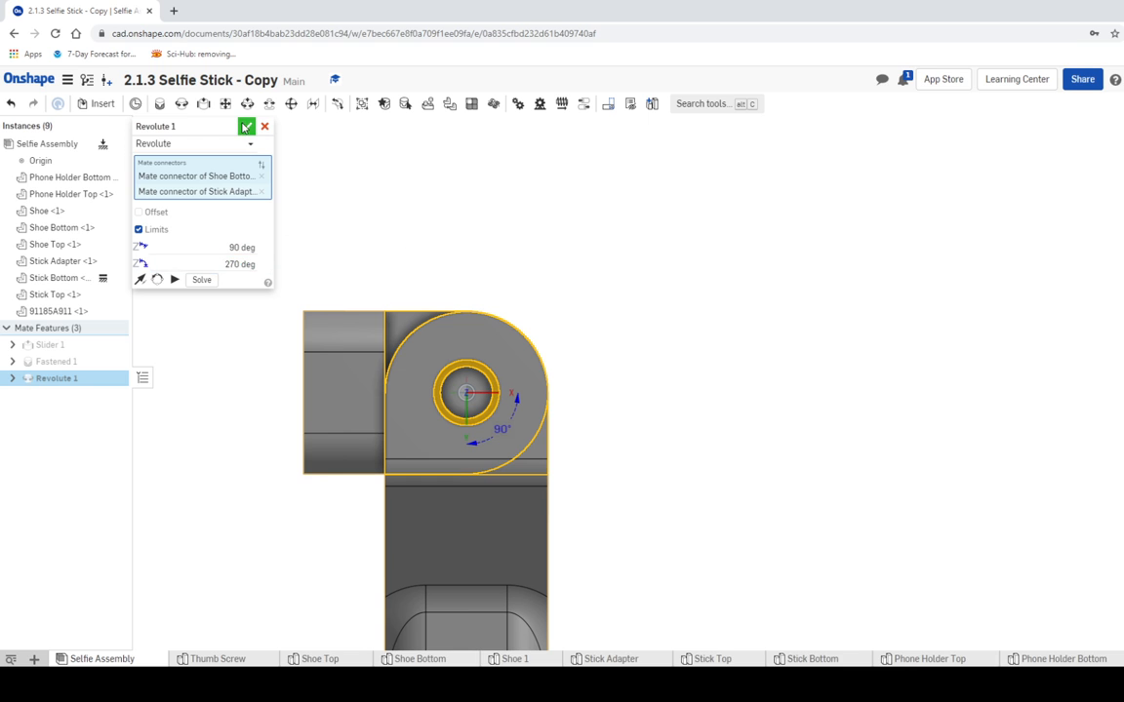
pyautogui.click(246, 127)
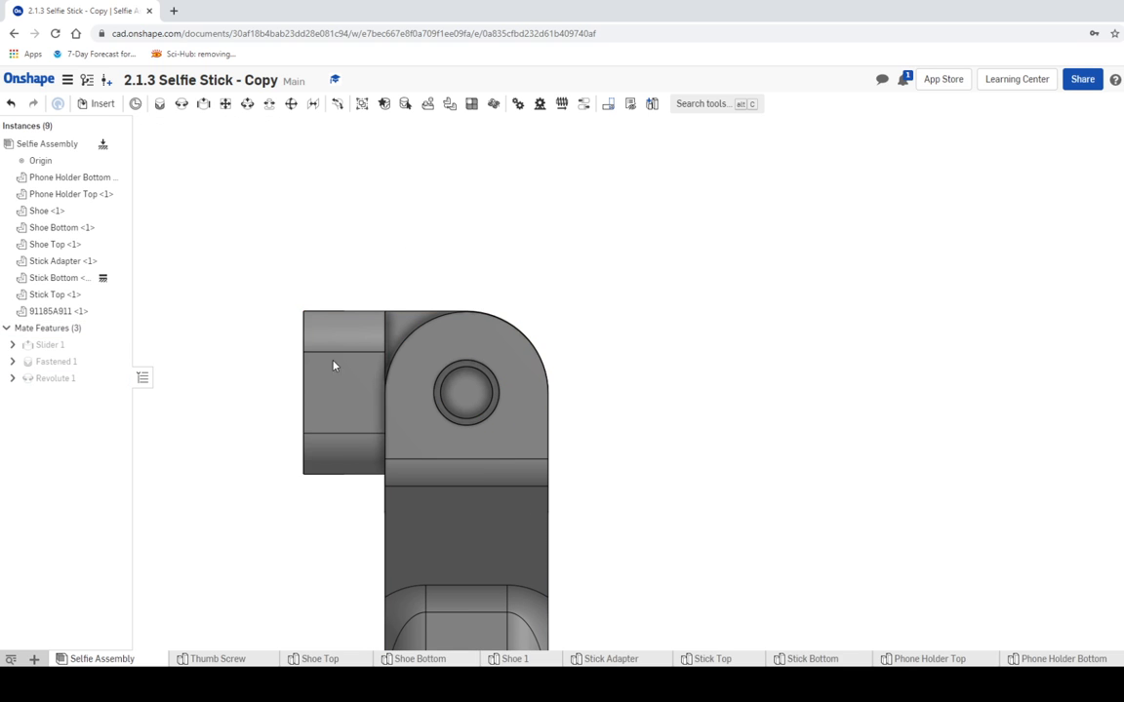
# Swing the Shoe Bottom from side to side on the Stick Adapter to check its range of rotation
pyautogui.moveTo(333, 366); pyautogui.dragTo(593, 371)
pyautogui.moveTo(594, 301); pyautogui.dragTo(528, 261)
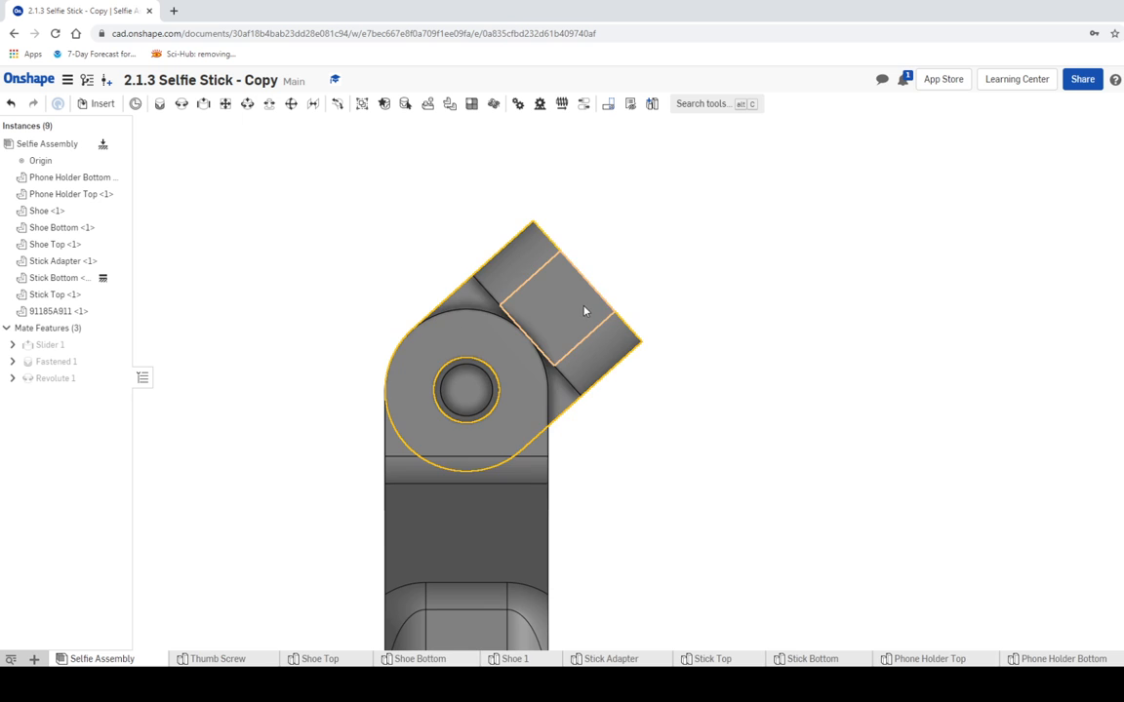
pyautogui.moveTo(585, 311); pyautogui.dragTo(405, 235)
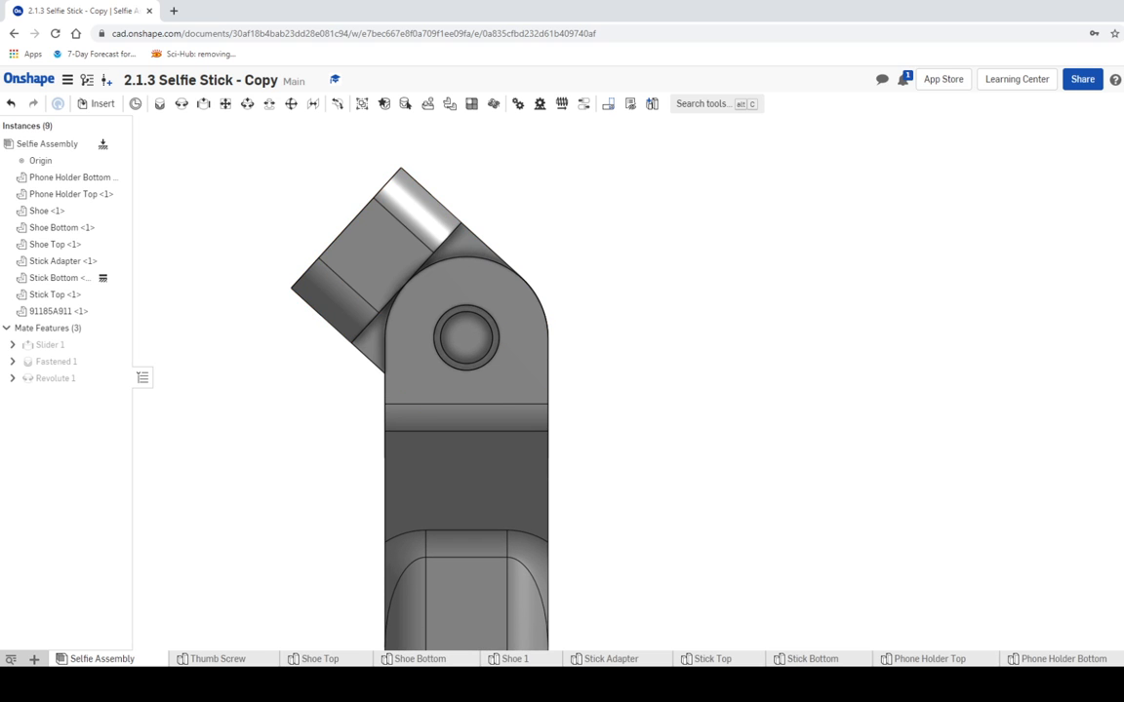
# Examine the two unmated phone holder parts from several view directions, including front and isometric
pyautogui.press('f')
pyautogui.scroll(3, 751, 384)
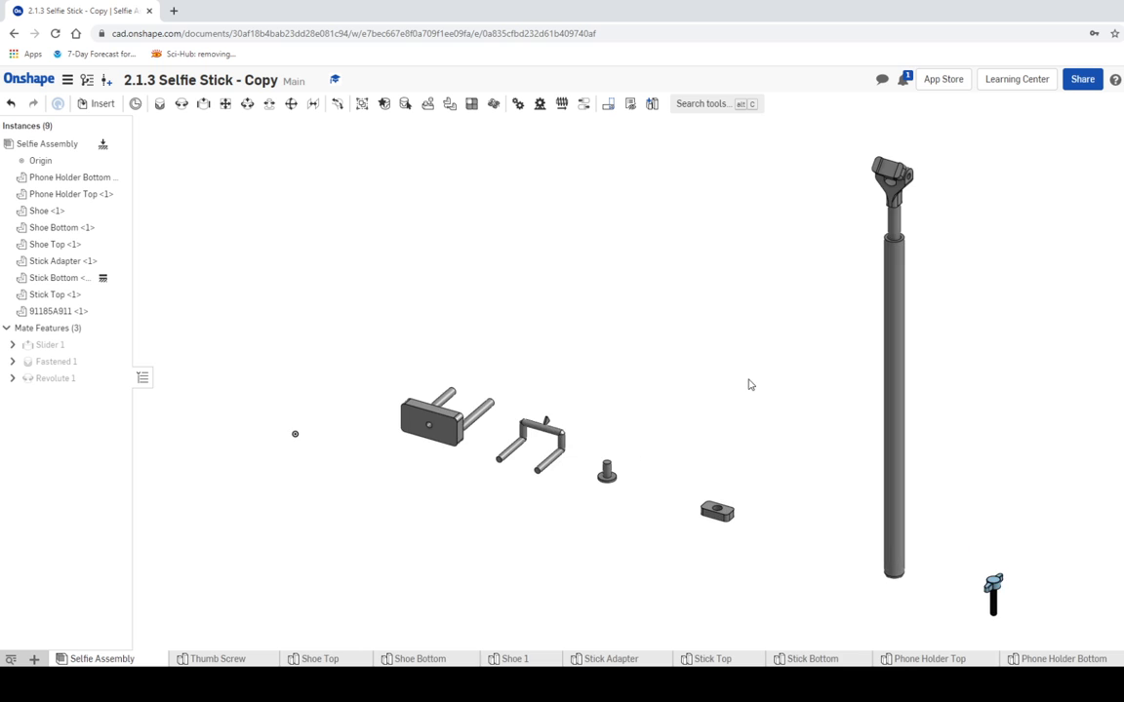
pyautogui.moveTo(763, 359); pyautogui.dragTo(693, 396, button='middle')
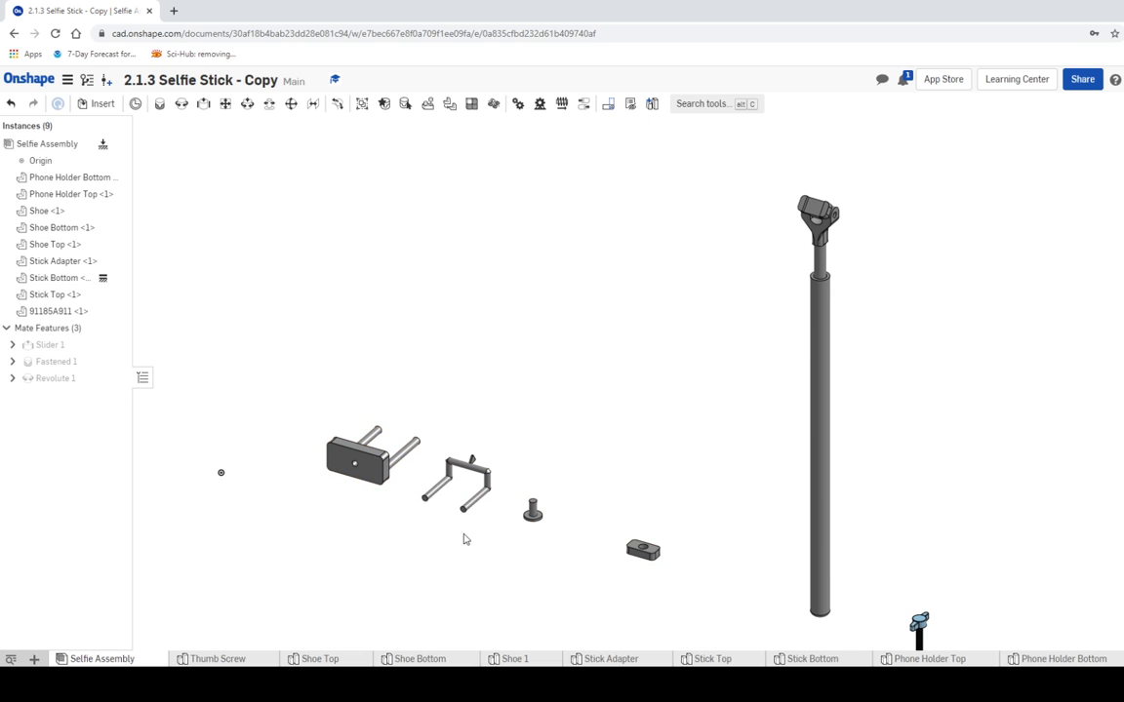
pyautogui.scroll(5, 389, 509)
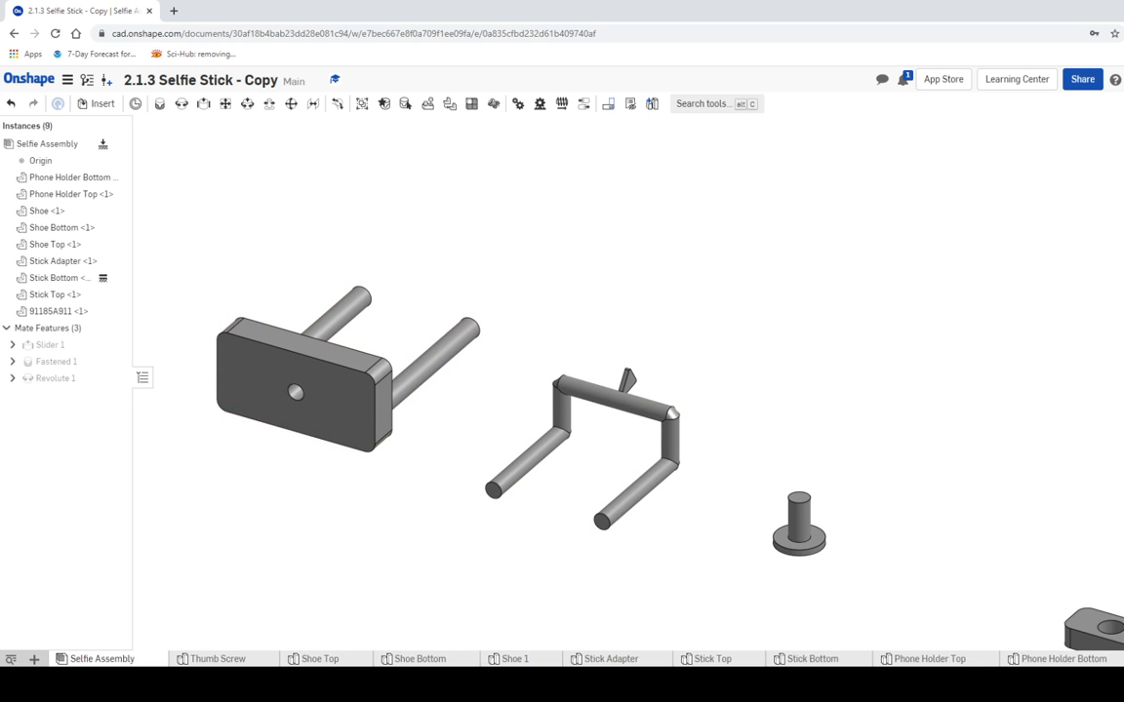
pyautogui.press('f')
pyautogui.scroll(10, 645, 332)
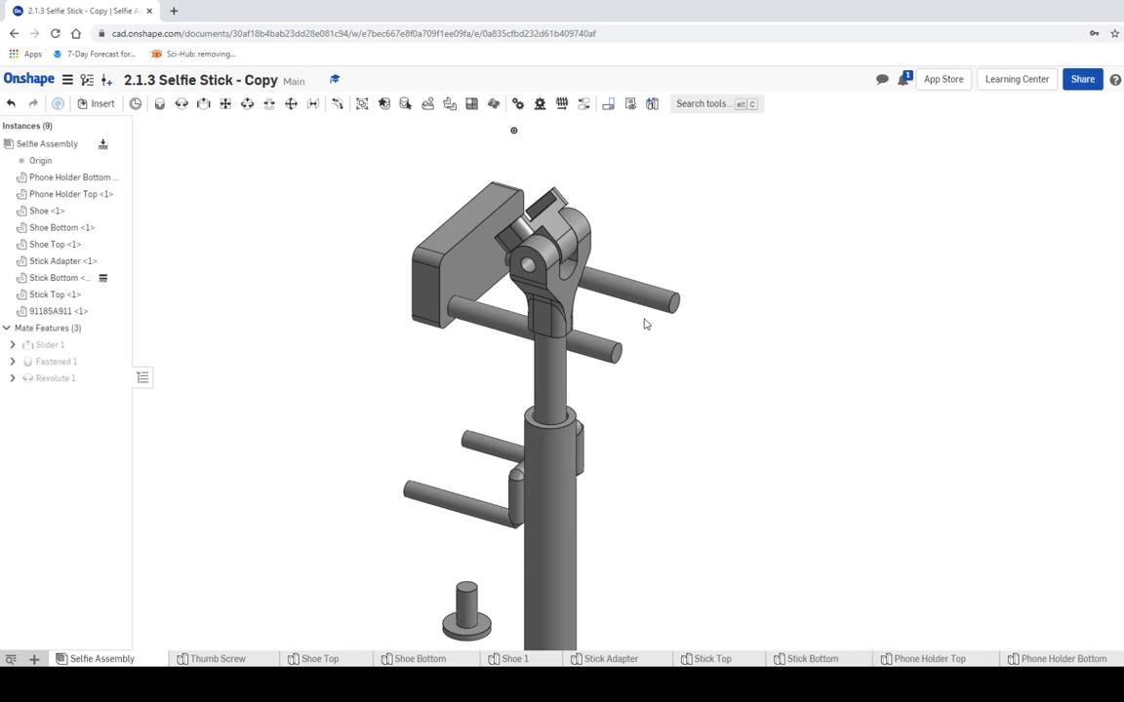
pyautogui.scroll(2, 641, 369)
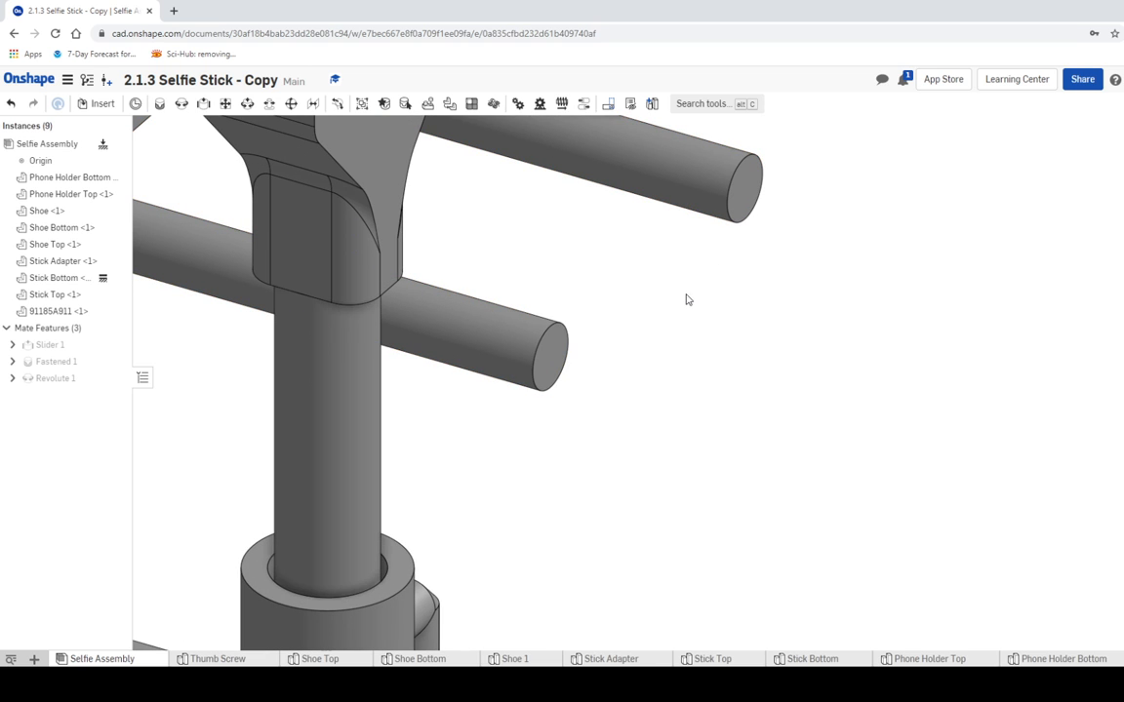
pyautogui.hotkey('shift', '1')
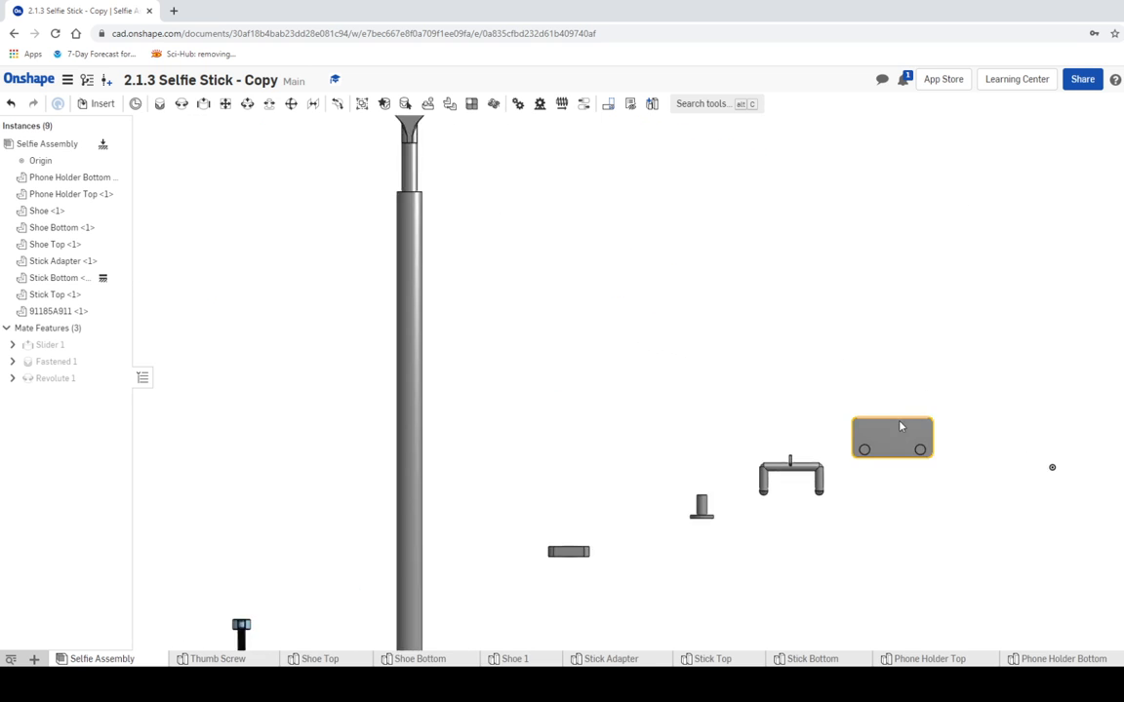
pyautogui.scroll(8, 834, 449)
pyautogui.scroll(-5, 982, 312)
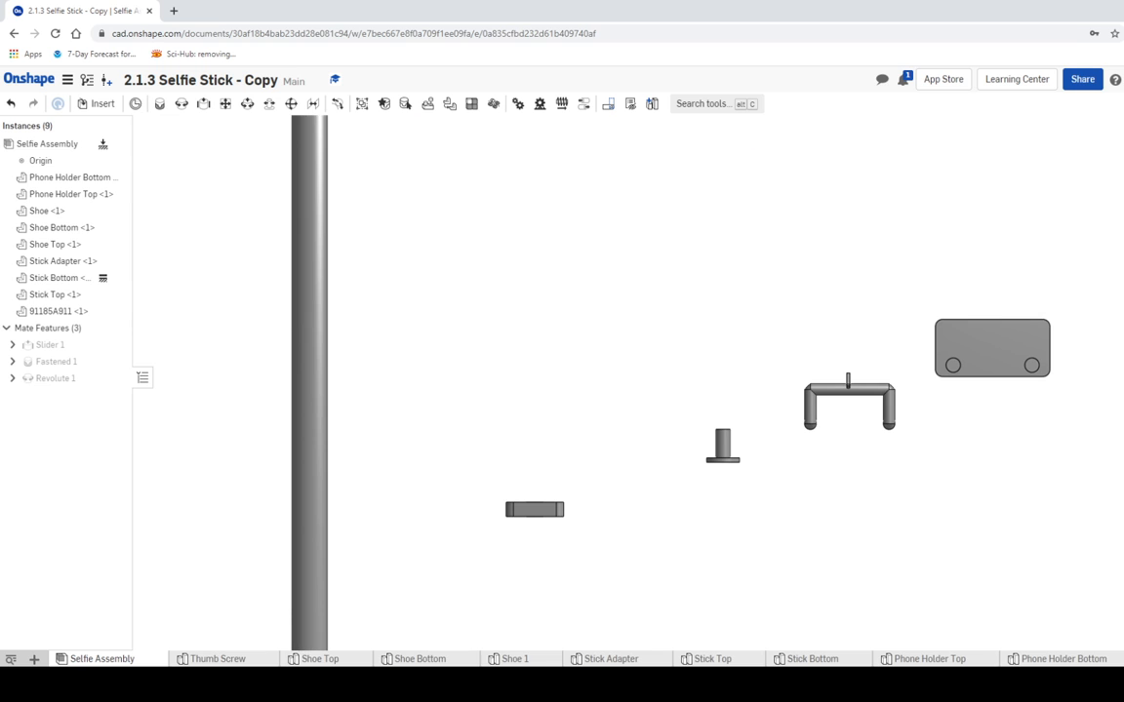
pyautogui.hotkey('shift', '7')
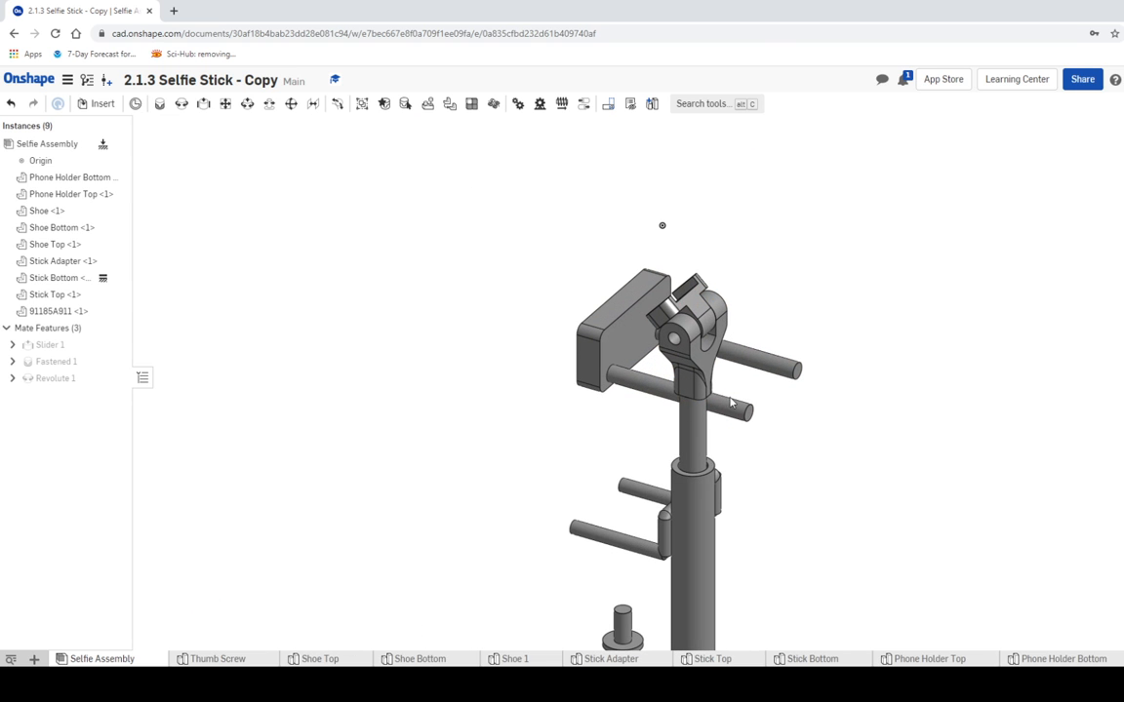
pyautogui.hotkey('shift', '7')
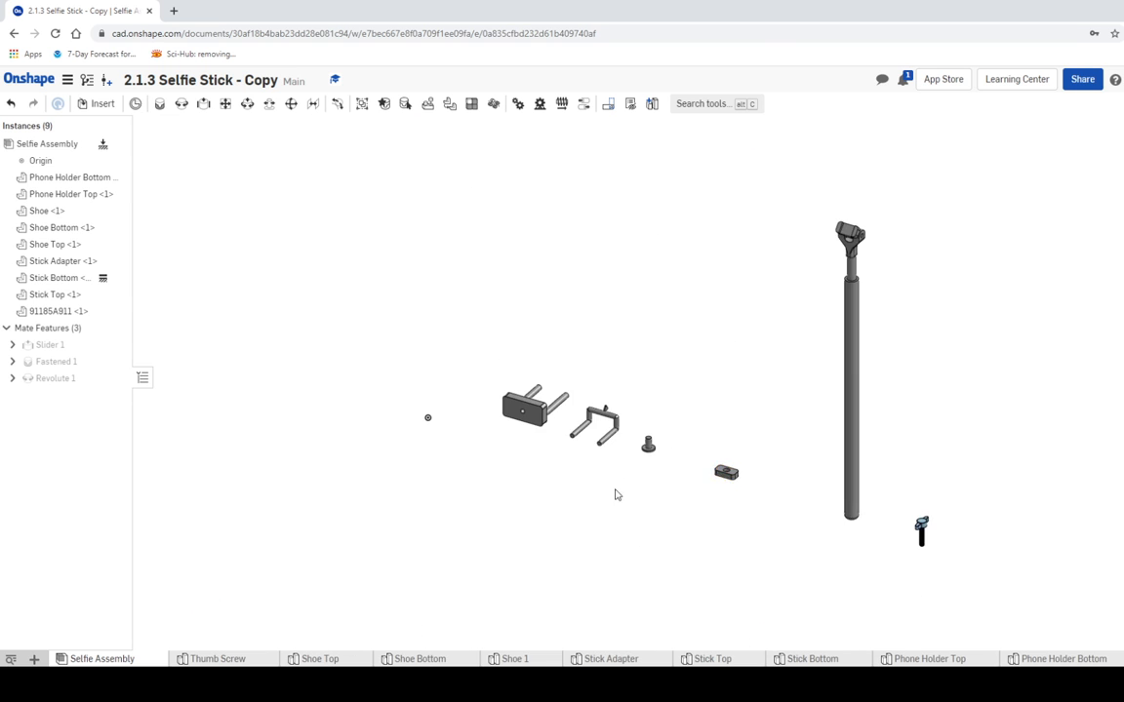
pyautogui.scroll(5, 583, 474)
pyautogui.moveTo(632, 319); pyautogui.dragTo(627, 439, button='middle')
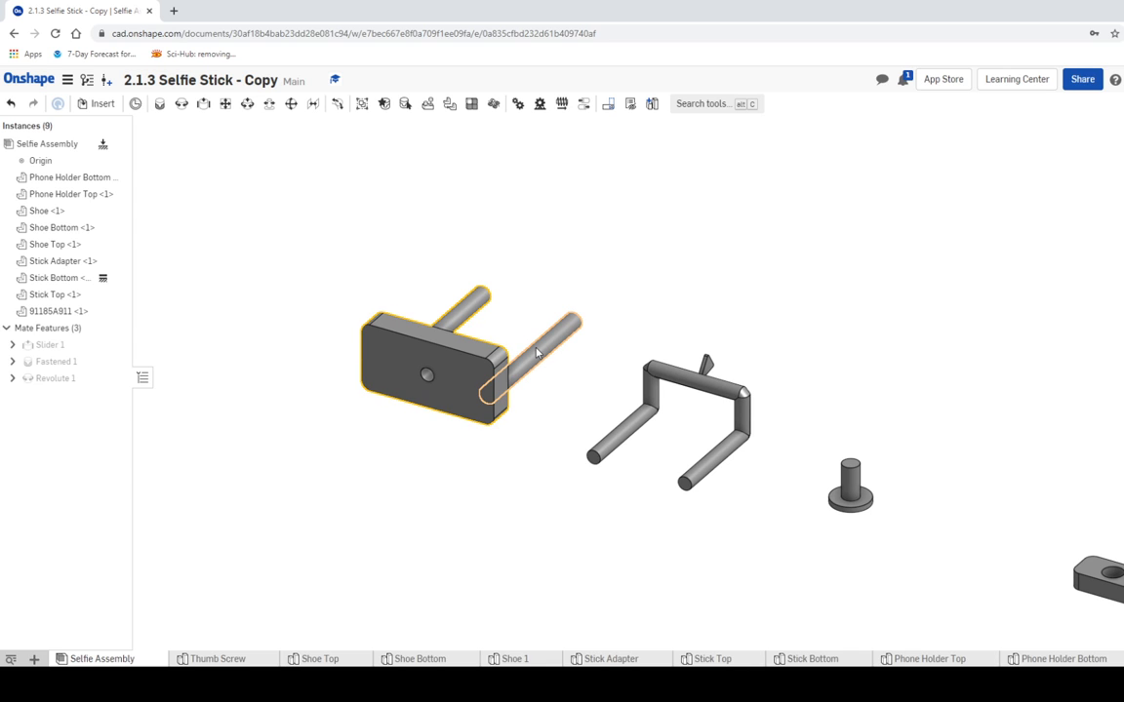
# Add a Slider mate between a rod end of the U-shaped phone holder part and the matching rod end of the block-shaped phone holder part
pyautogui.click(203, 105)
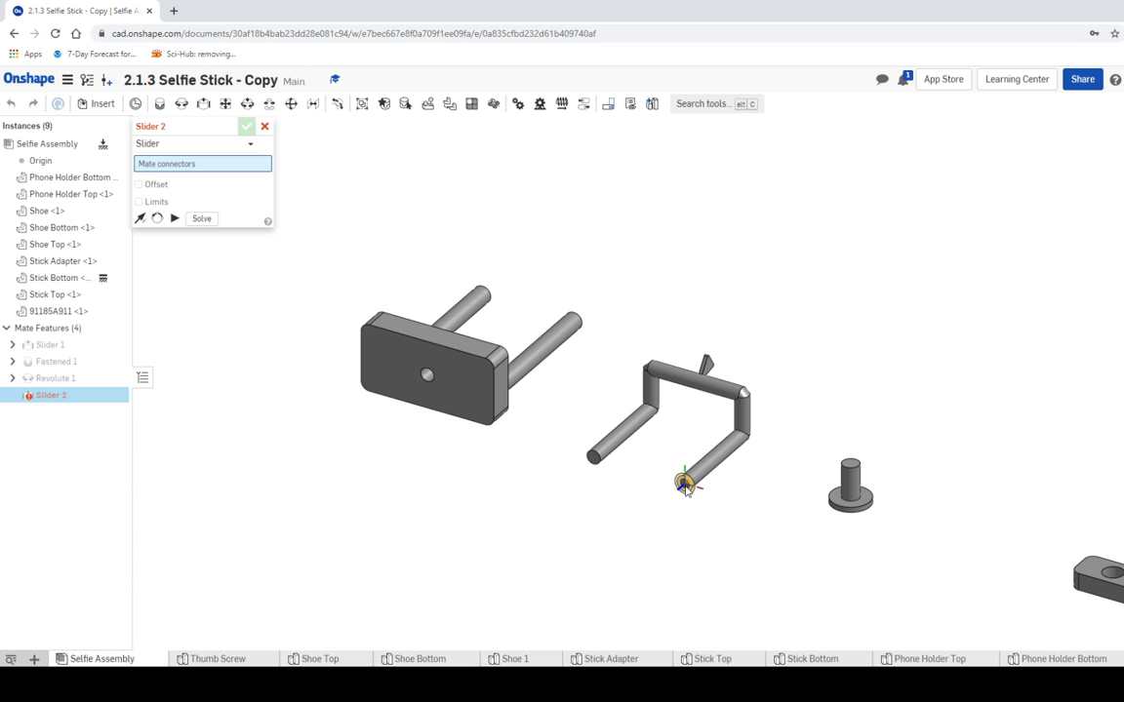
pyautogui.scroll(6, 686, 488)
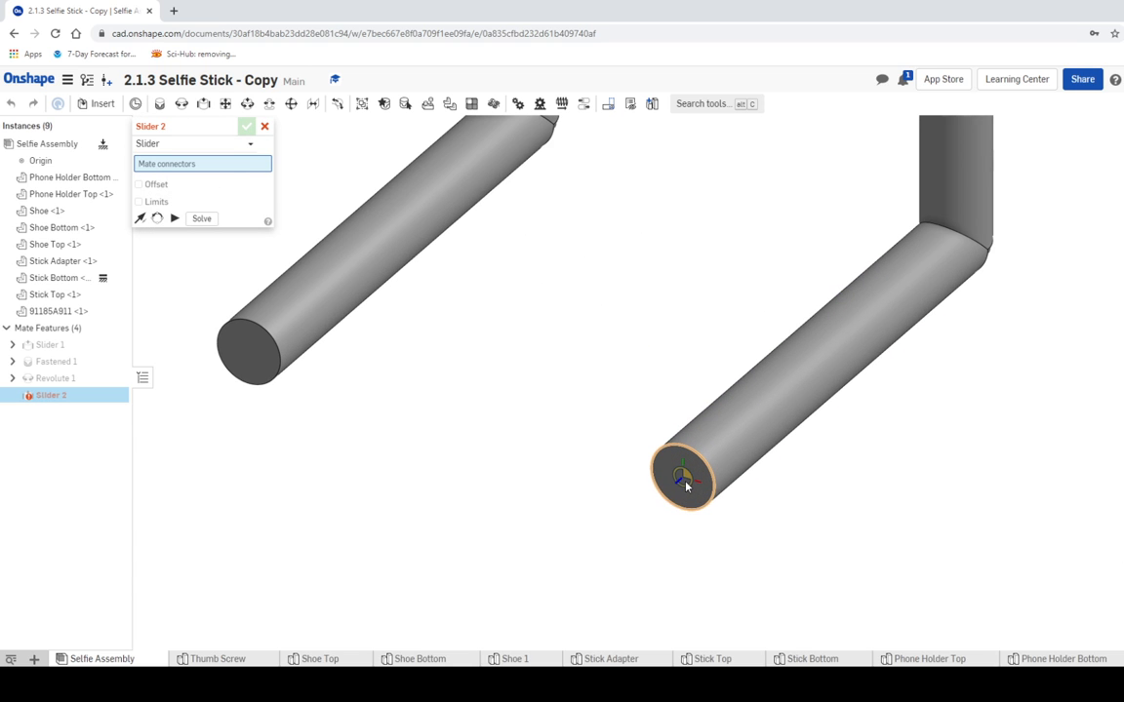
pyautogui.click(685, 485)
pyautogui.scroll(-8, 624, 449)
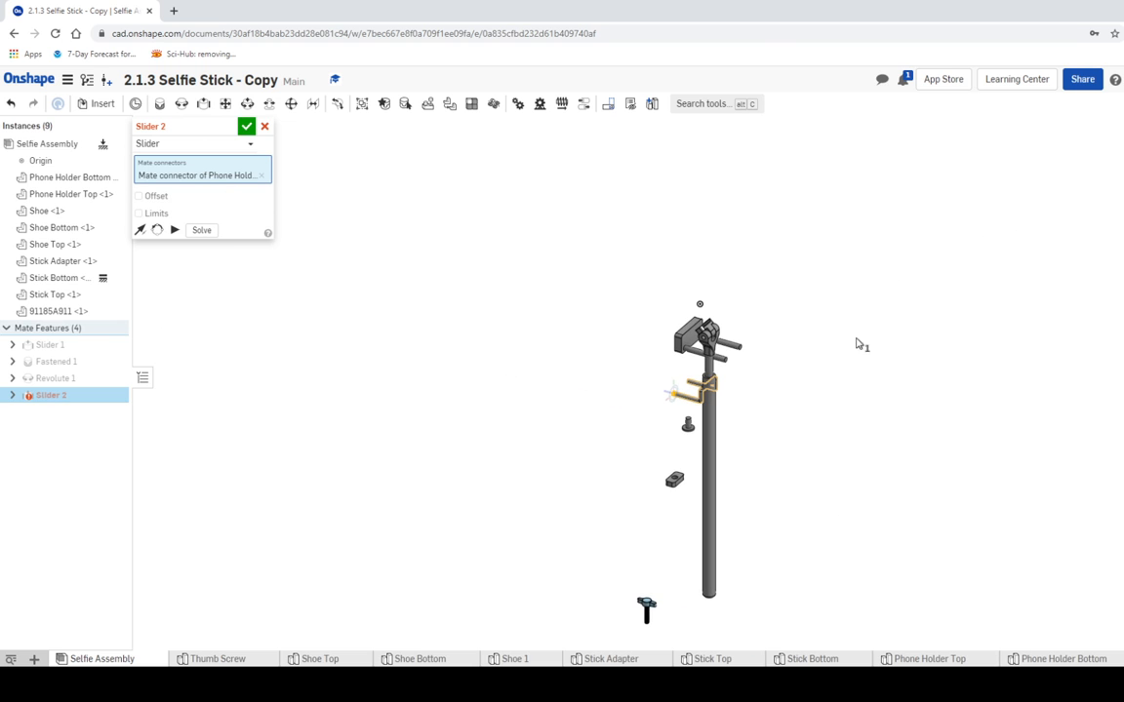
pyautogui.scroll(6, 644, 362)
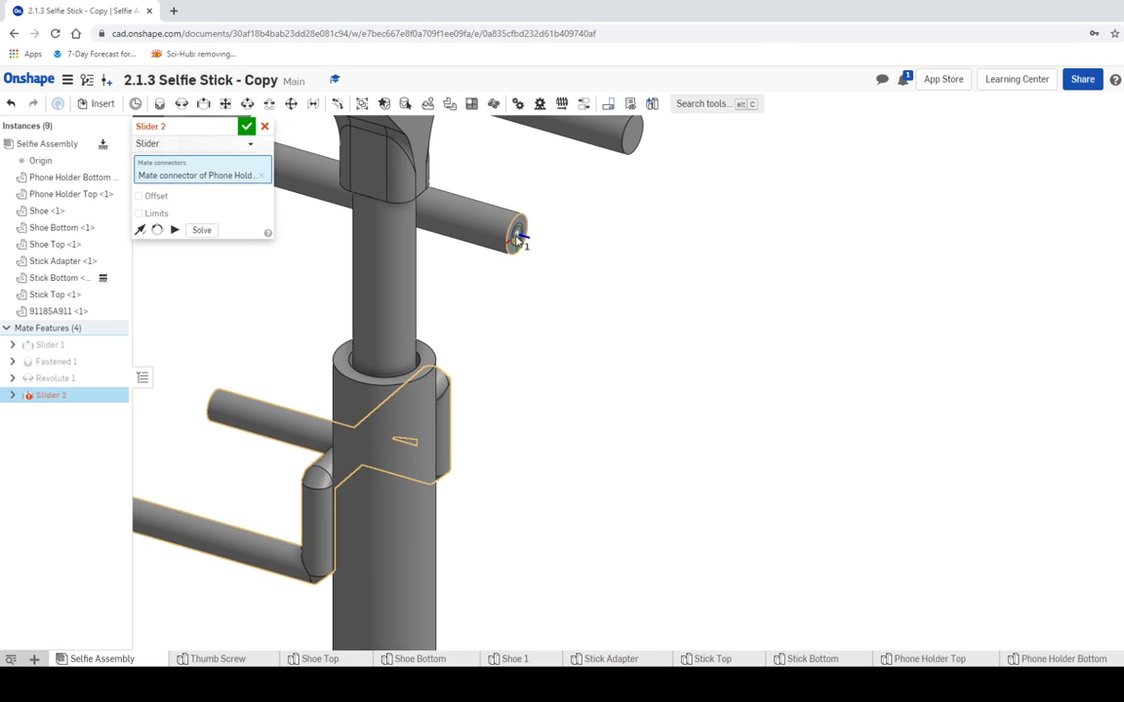
pyautogui.click(519, 241)
pyautogui.scroll(-5, 588, 361)
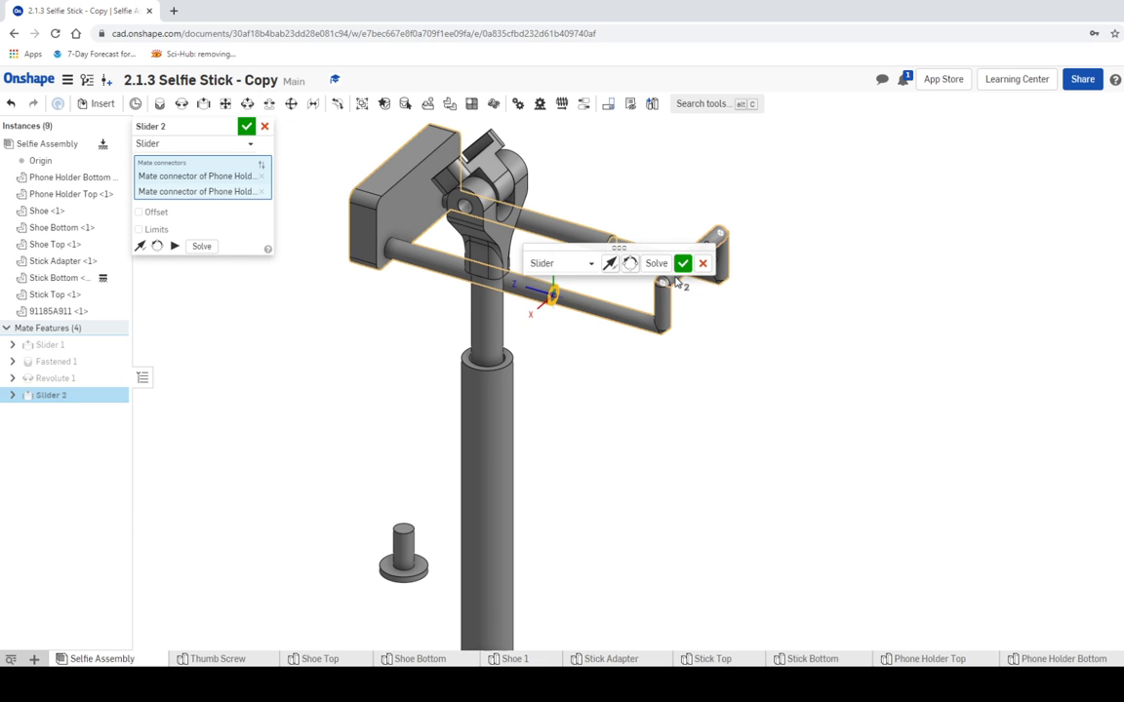
pyautogui.moveTo(680, 246); pyautogui.dragTo(1045, 242)
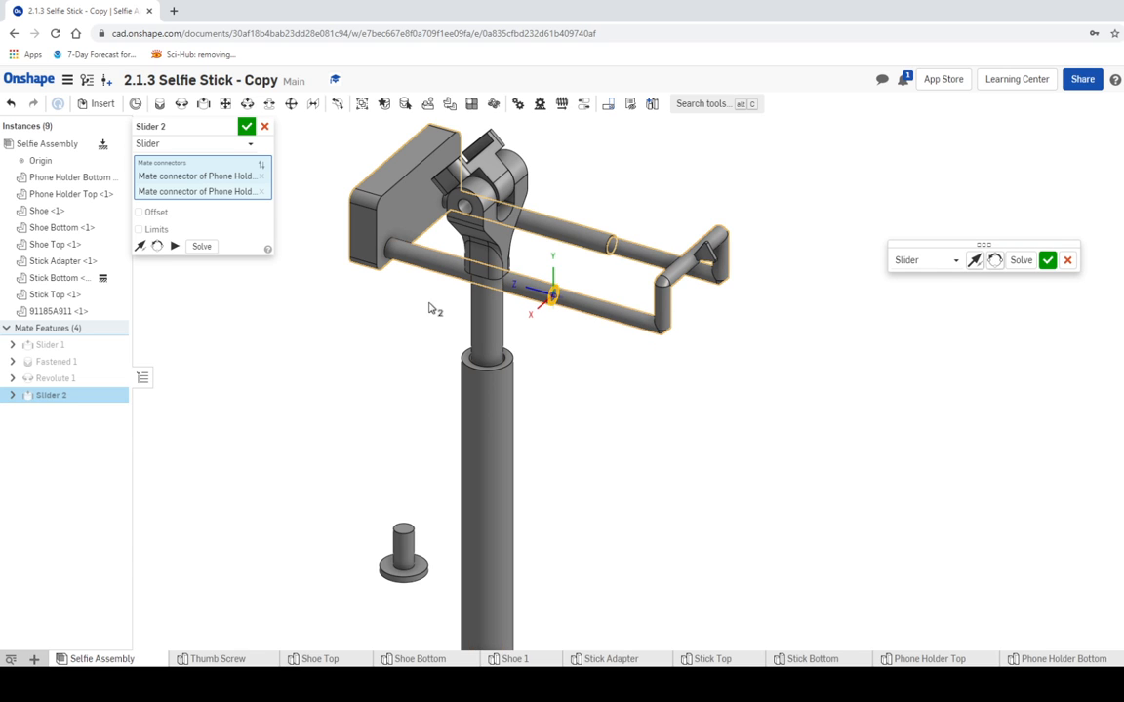
# Enable limits on the phone holder's slider mate and try a maximum of 0 in with a minimum of 1.5 in
pyautogui.click(138, 229)
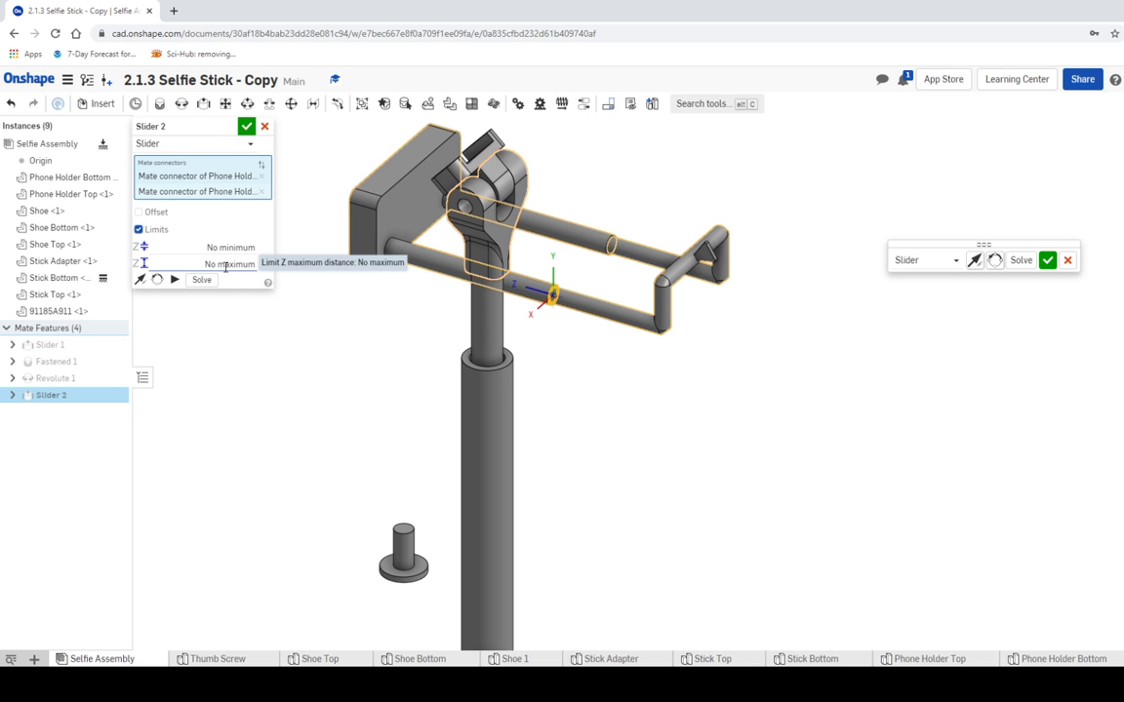
pyautogui.click(226, 266)
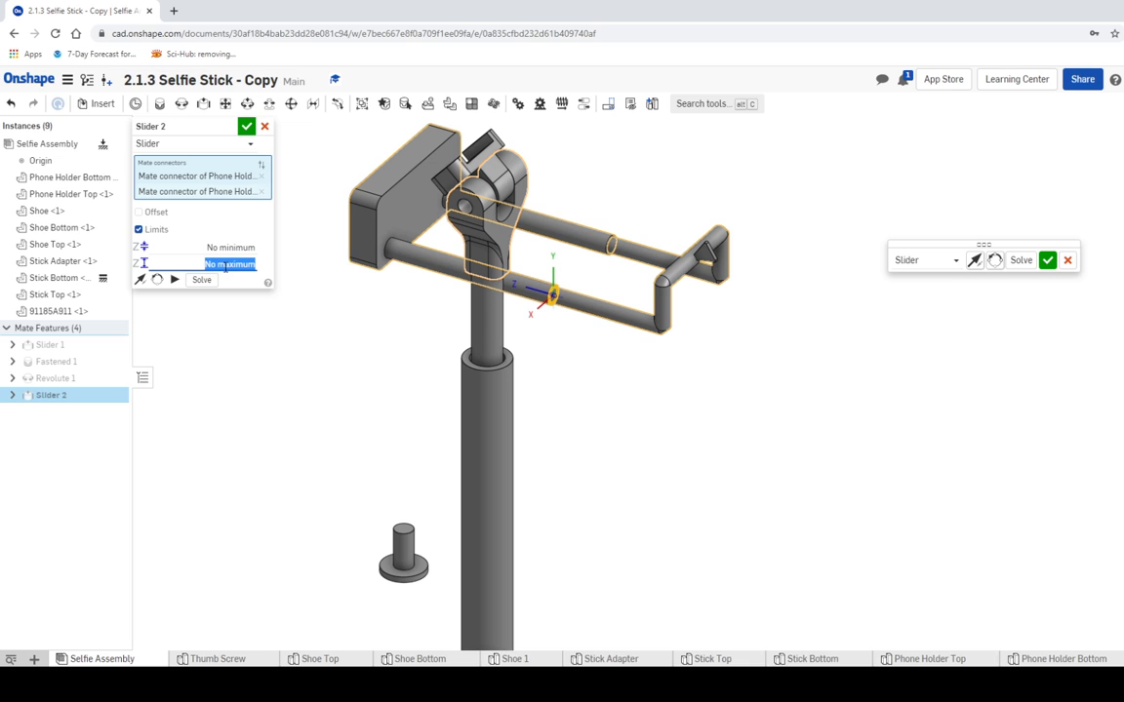
pyautogui.write('0')
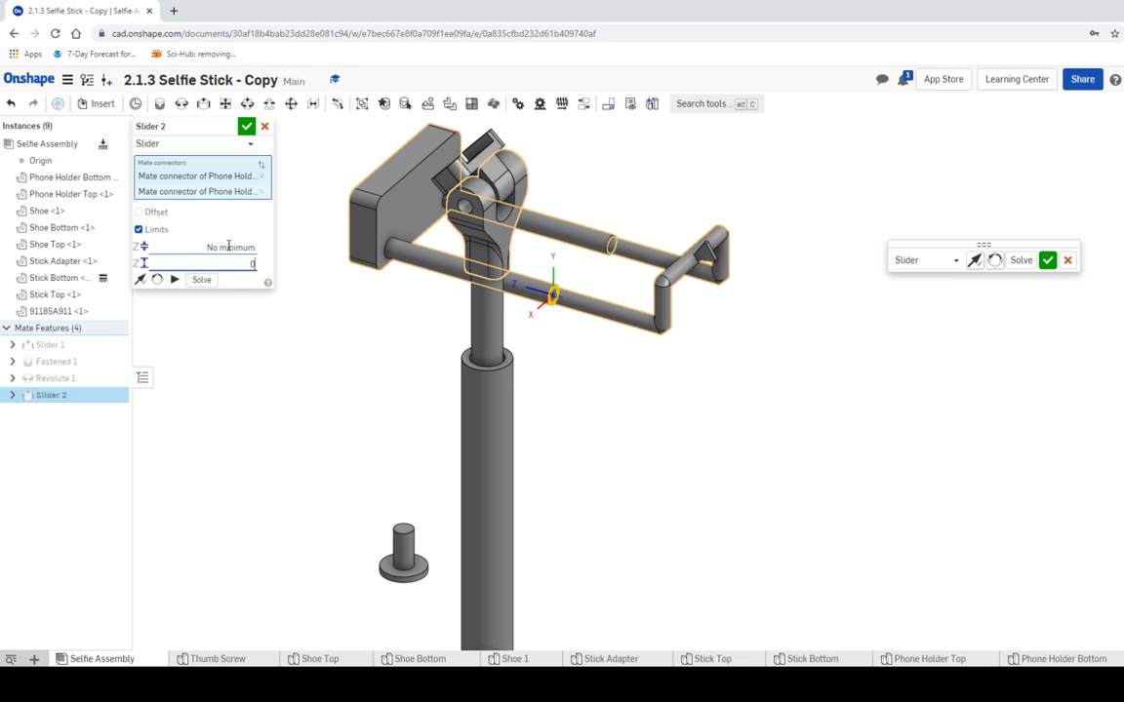
pyautogui.click(228, 246)
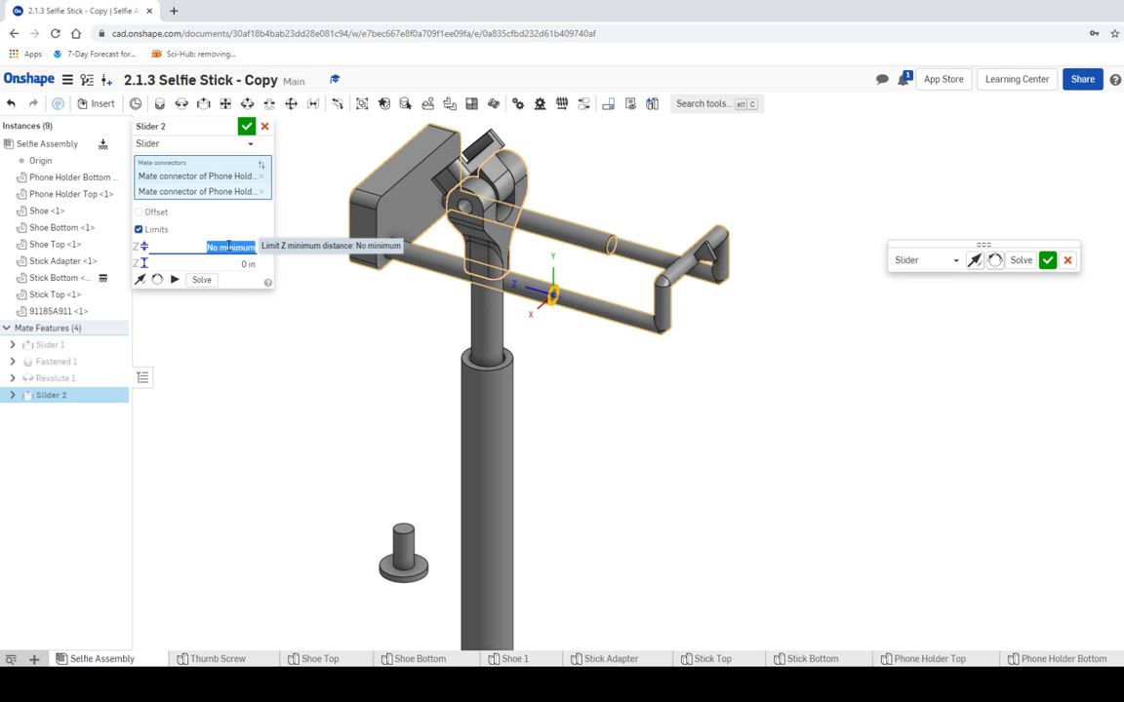
pyautogui.write('1.5')
pyautogui.press('Return')
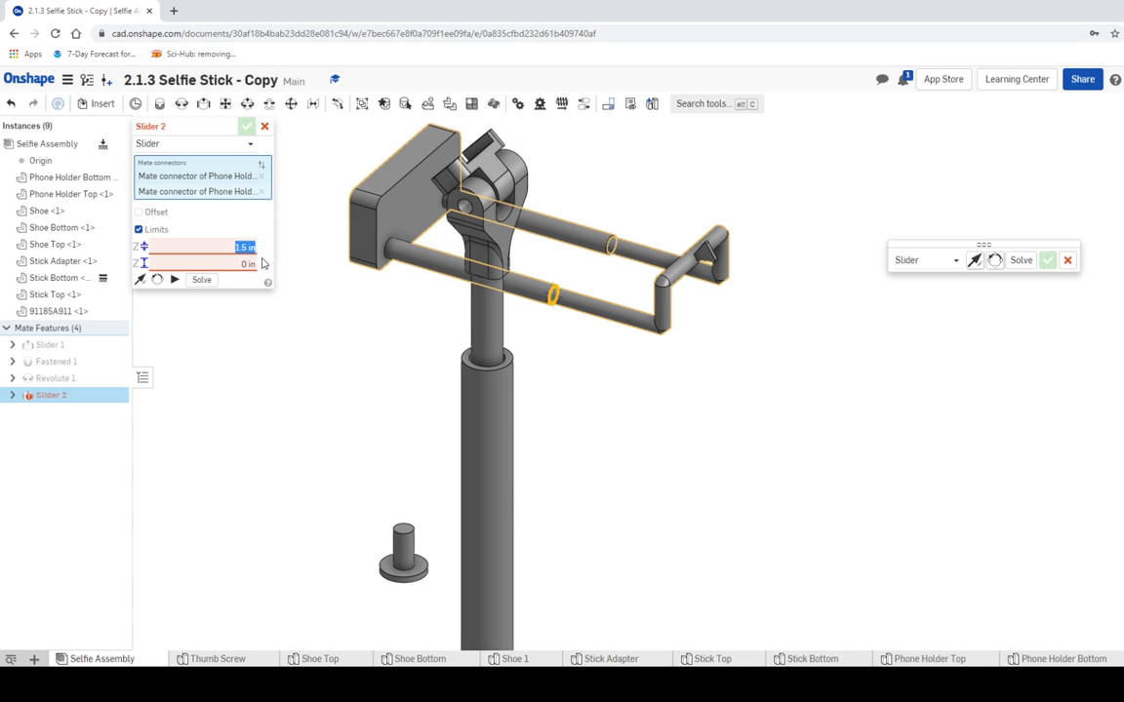
# Set the phone holder slider mate's limits to a minimum of 0 in and a maximum of 1 in, and accept the mate
pyautogui.click(237, 247)
pyautogui.moveTo(237, 247); pyautogui.dragTo(260, 250)
pyautogui.write('0')
pyautogui.press('Tab')
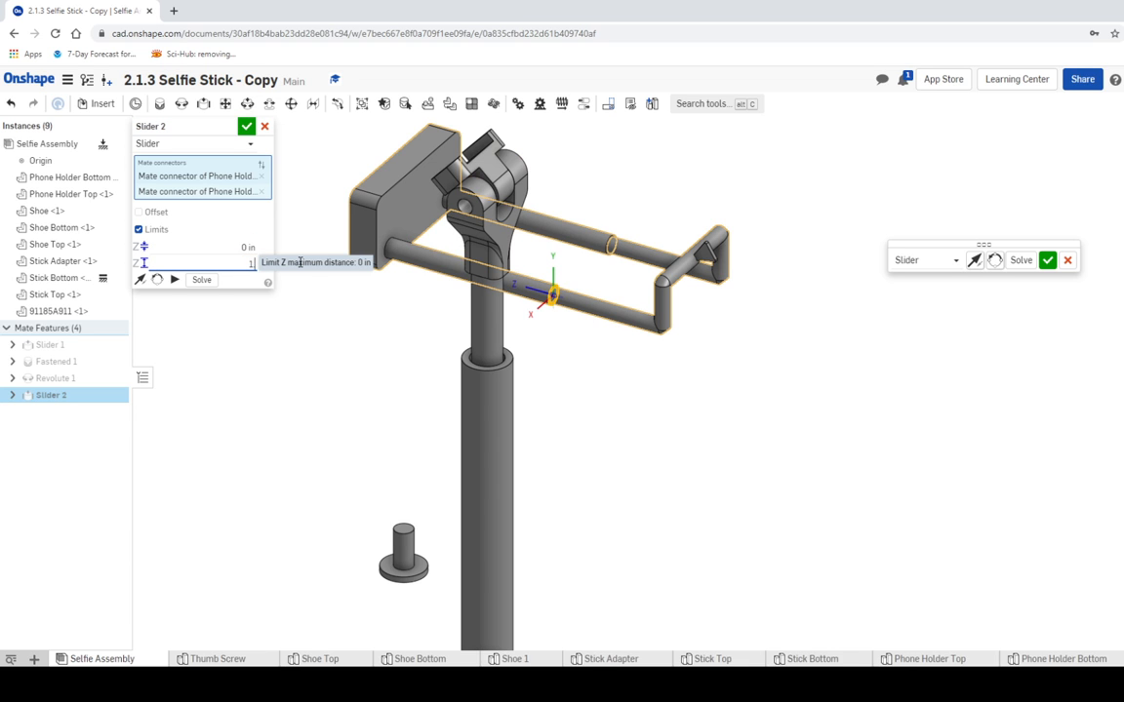
pyautogui.write('1')
pyautogui.press('Return')
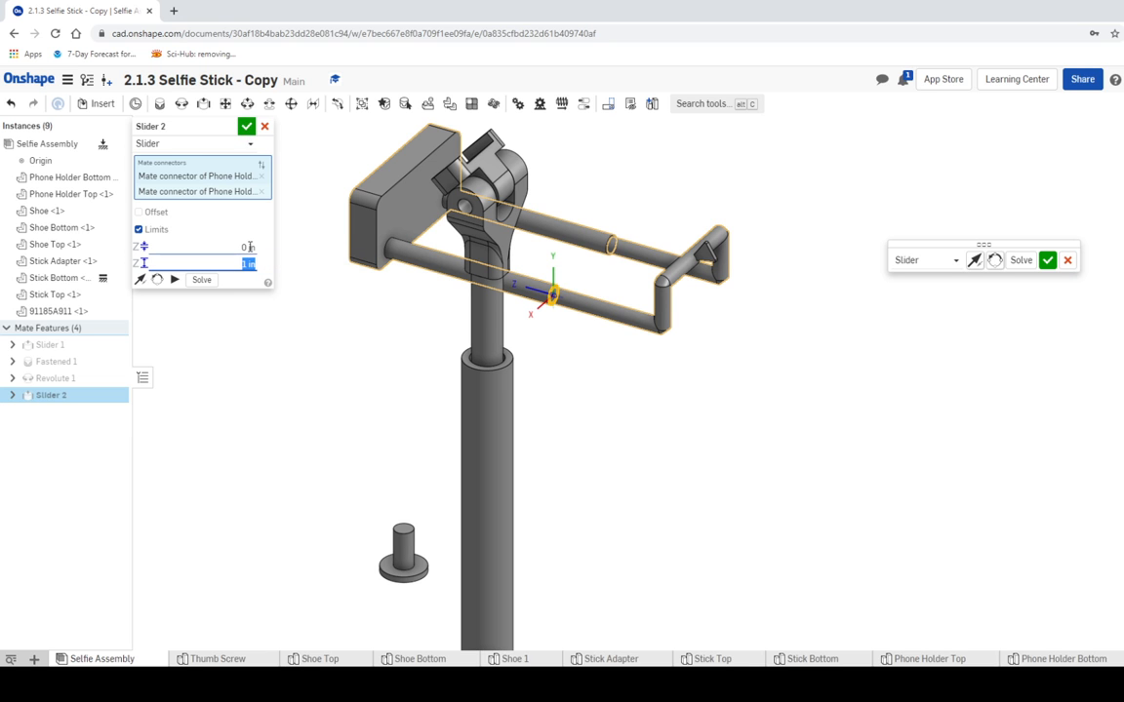
pyautogui.click(246, 128)
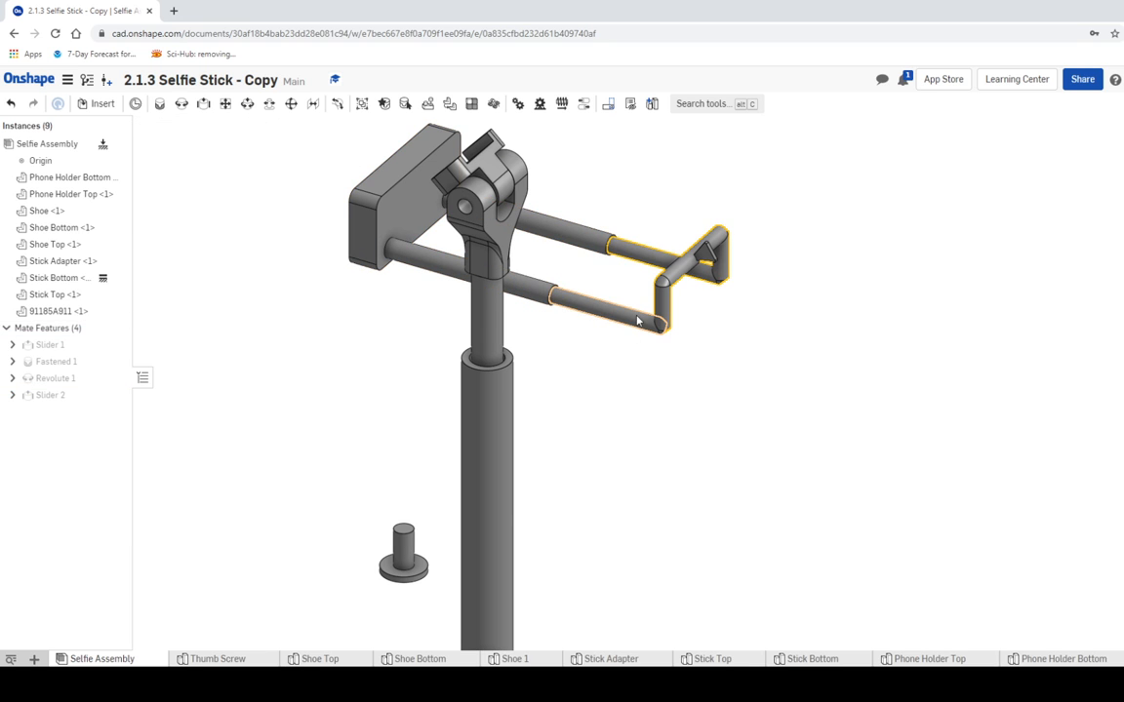
# Move the phone holder clear of the stick assembly so its head is unobstructed
pyautogui.moveTo(597, 312); pyautogui.dragTo(817, 342)
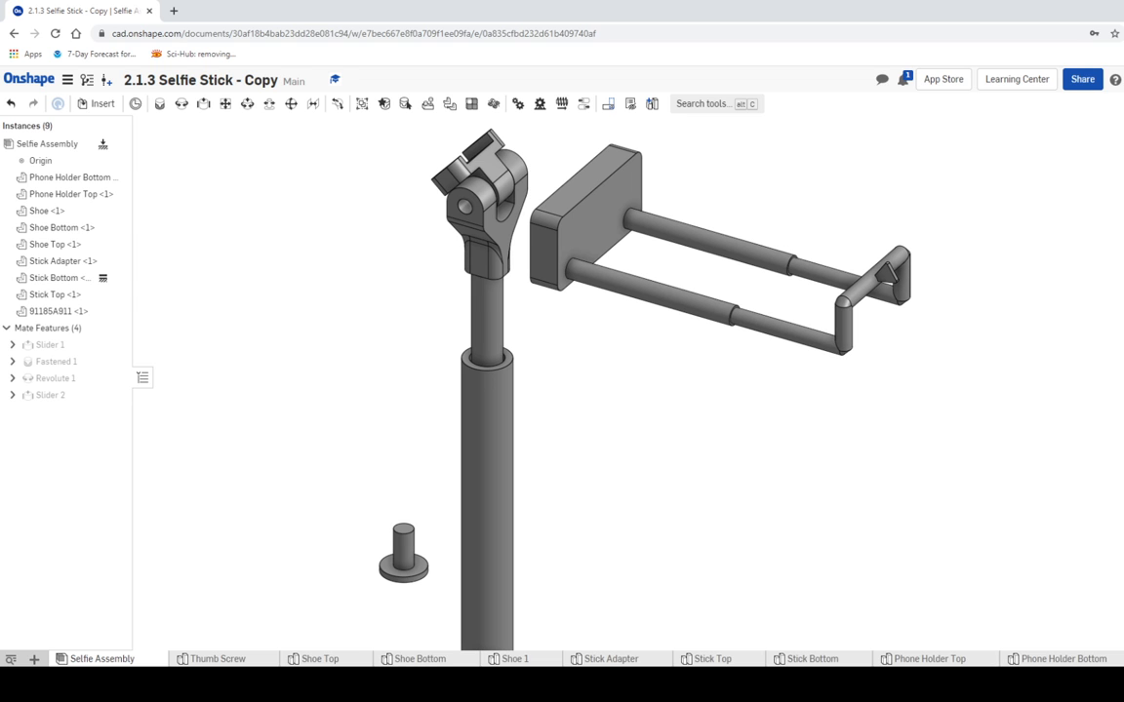
pyautogui.hotkey('shift', '7')
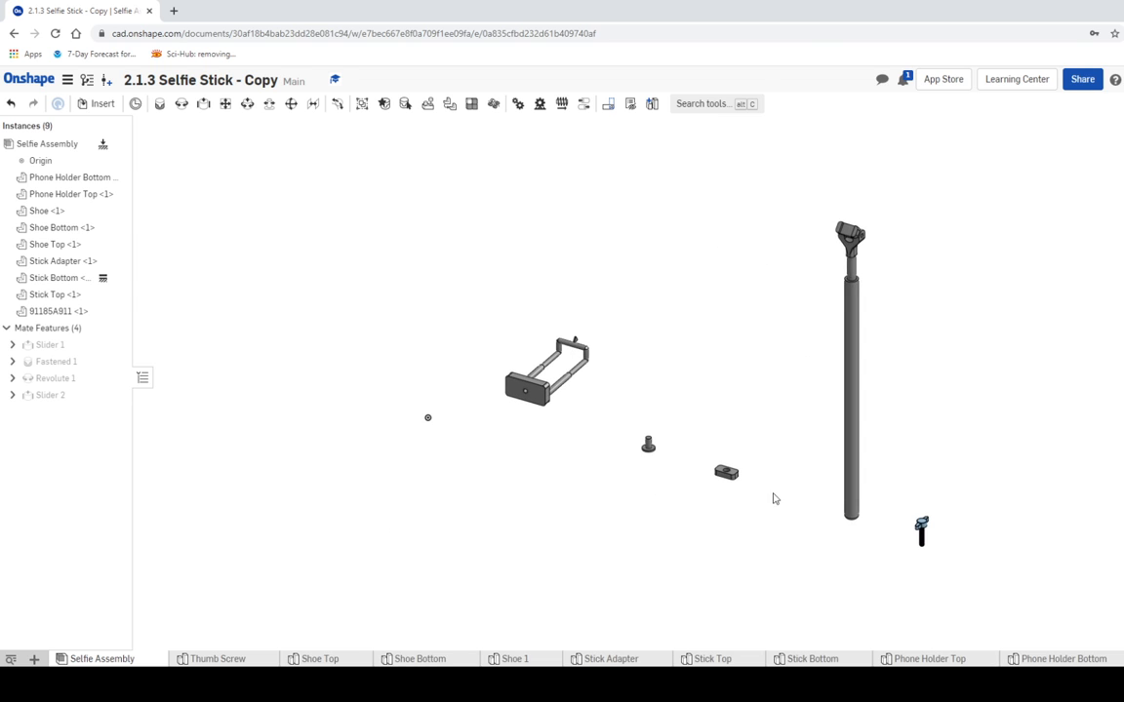
pyautogui.scroll(2, 741, 496)
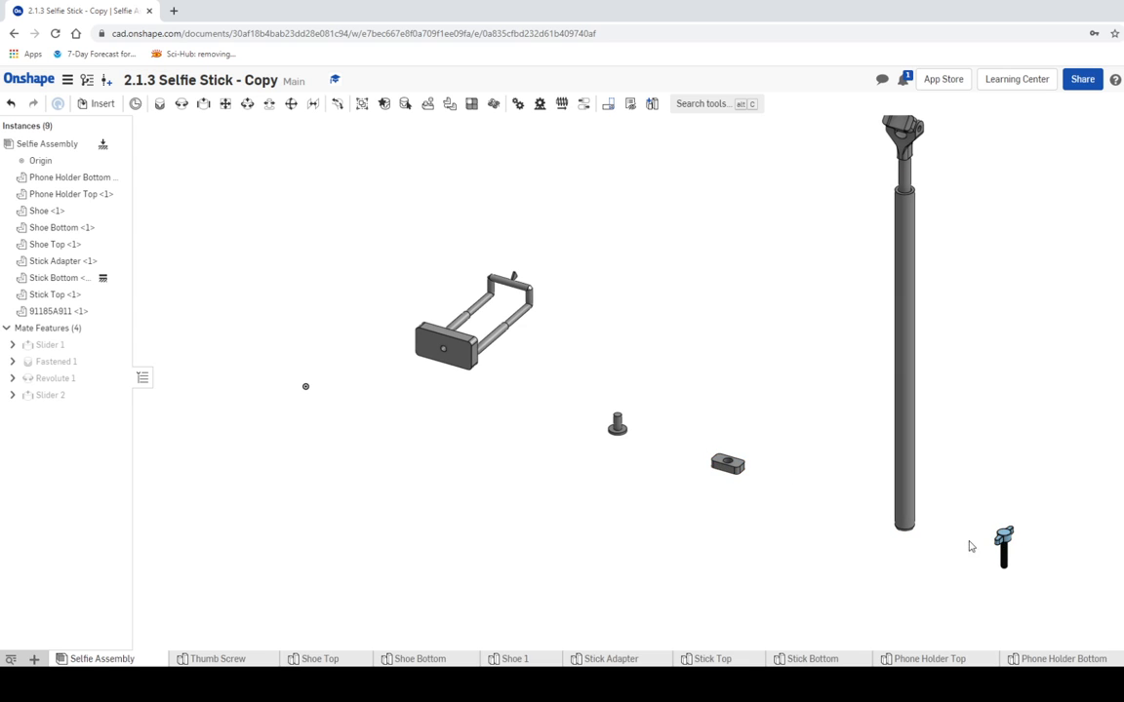
pyautogui.moveTo(912, 322); pyautogui.dragTo(712, 354, button='middle')
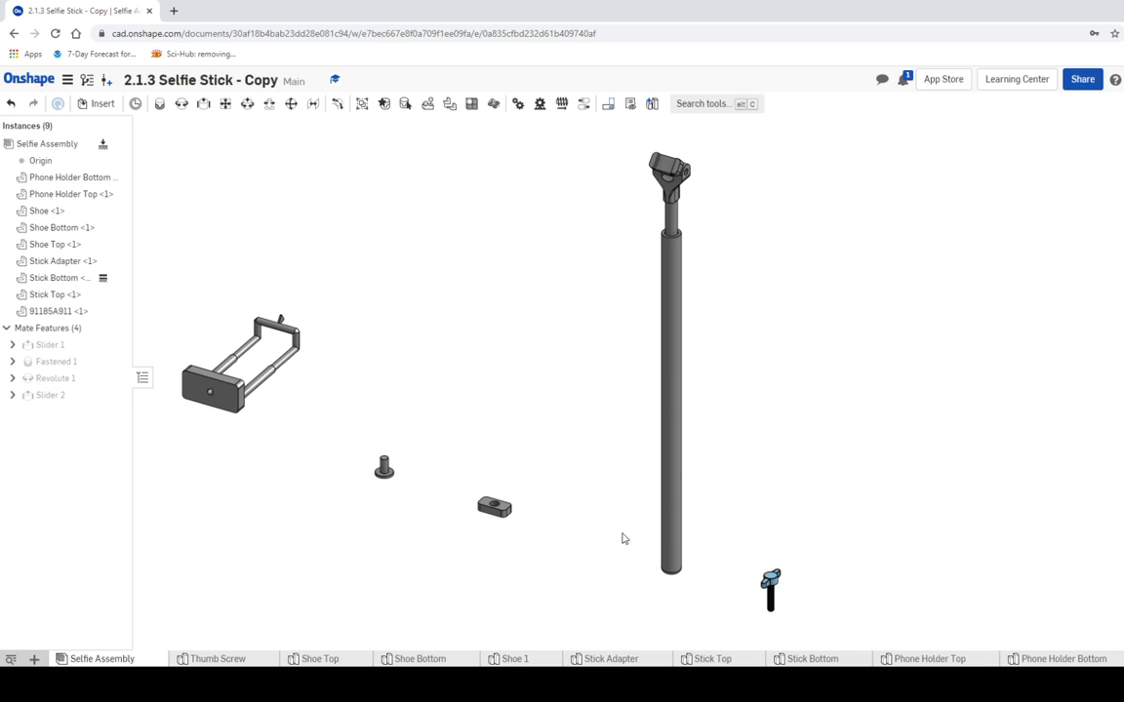
# Add a Cylindrical mate between the Stick Adapter's side hole and the threaded tip of the thumb screw
pyautogui.click(248, 106)
pyautogui.scroll(10, 695, 162)
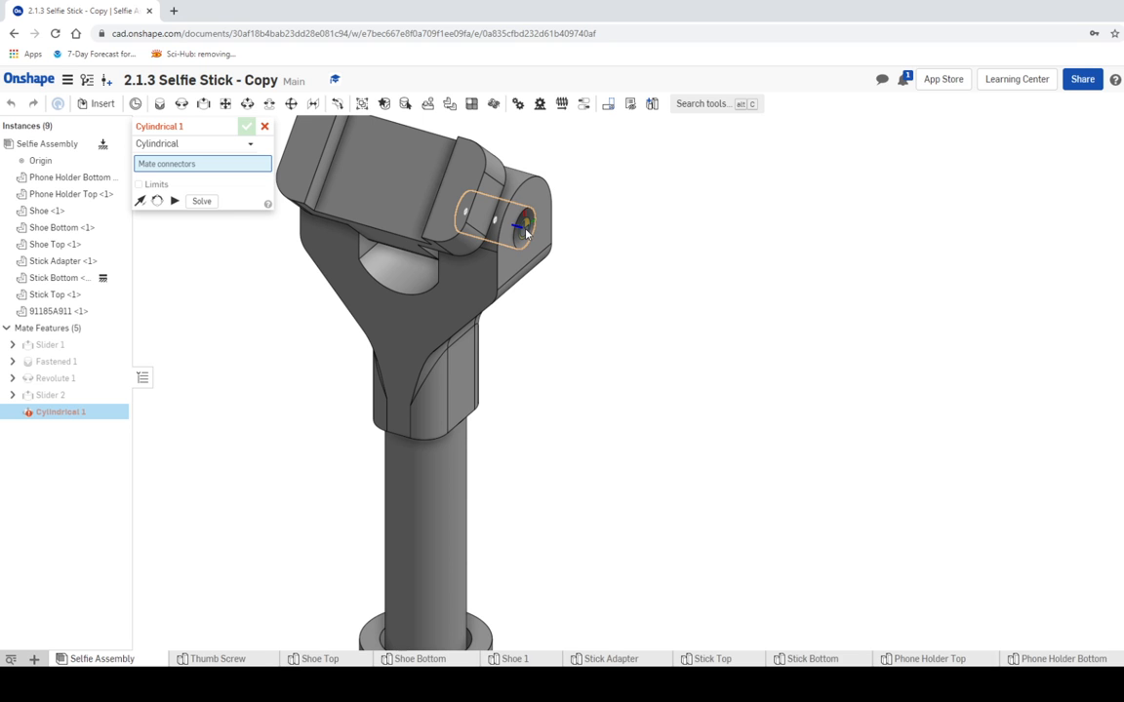
pyautogui.click(525, 232)
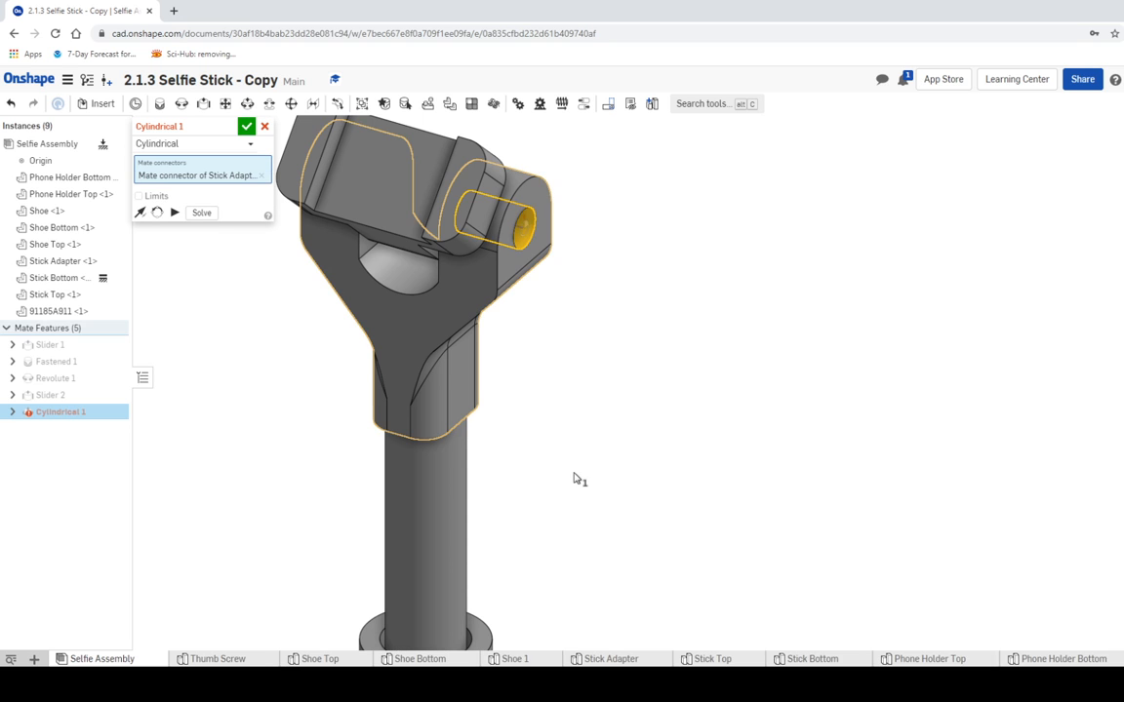
pyautogui.scroll(-5, 575, 481)
pyautogui.moveTo(645, 532); pyautogui.dragTo(641, 150, button='middle')
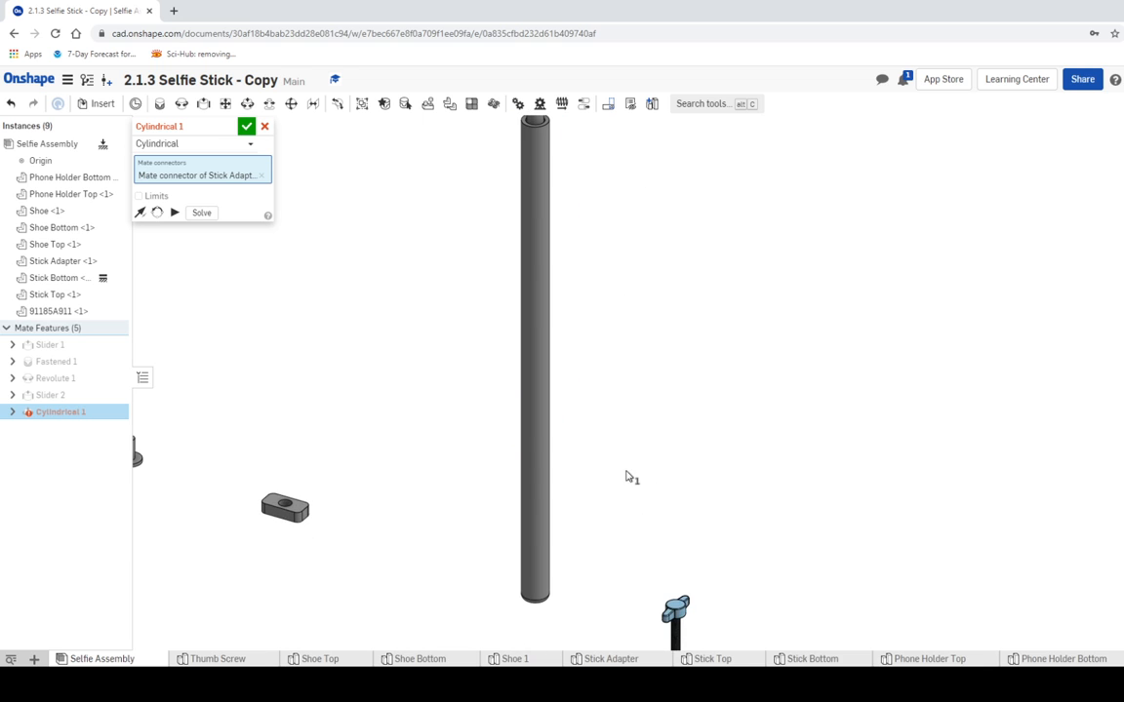
pyautogui.moveTo(629, 477); pyautogui.dragTo(558, 164, button='middle')
pyautogui.scroll(5, 628, 394)
pyautogui.scroll(3, 558, 237)
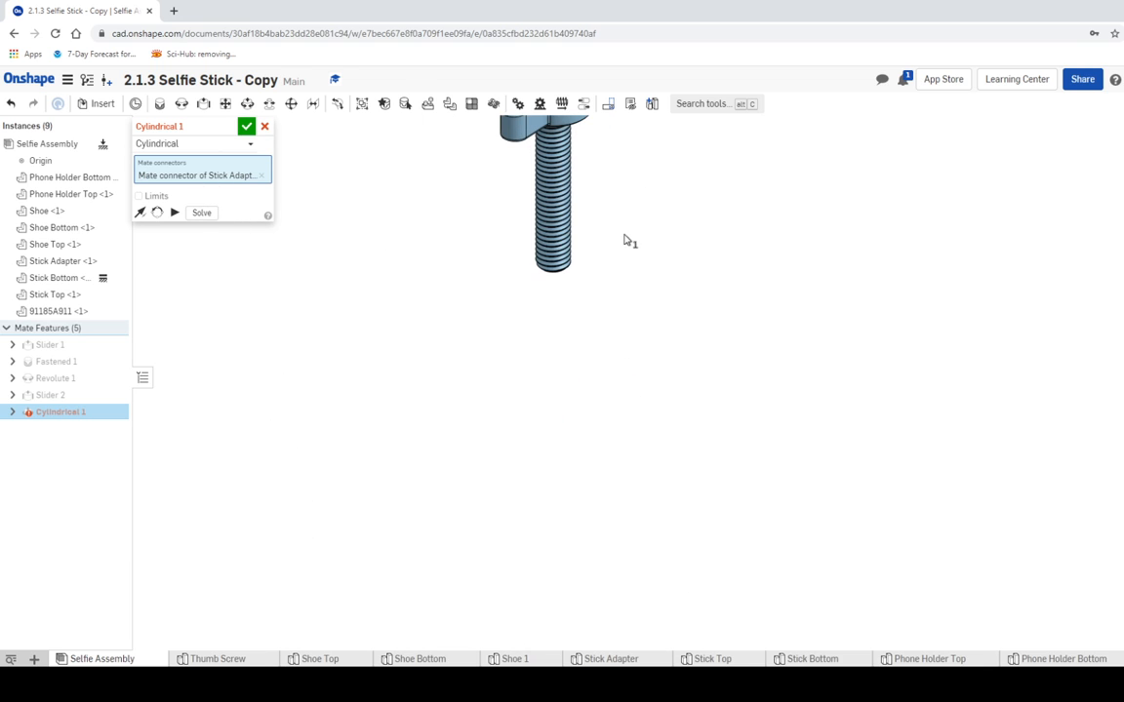
pyautogui.press('f')
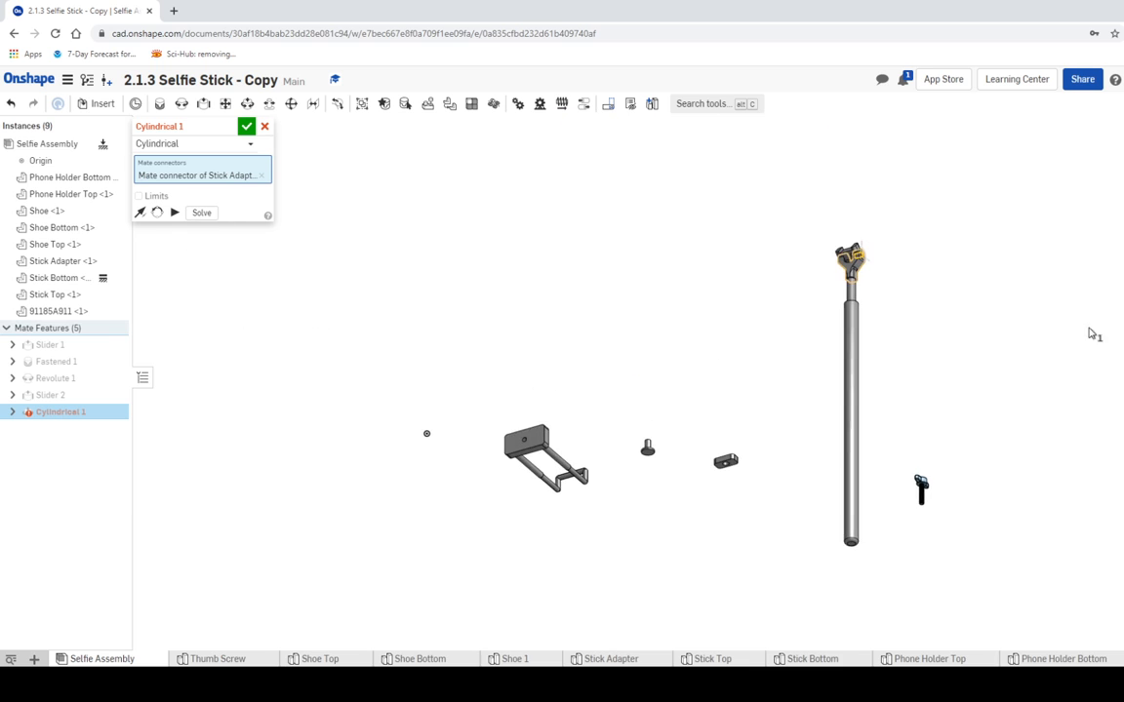
pyautogui.scroll(8, 937, 507)
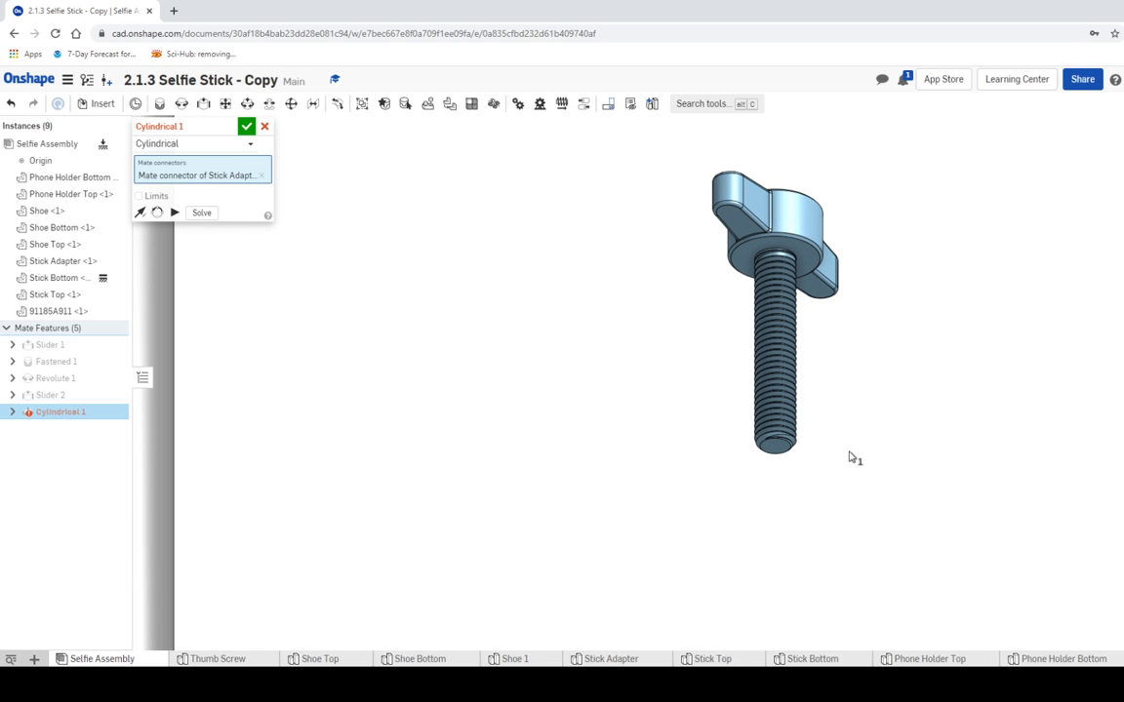
pyautogui.click(779, 451)
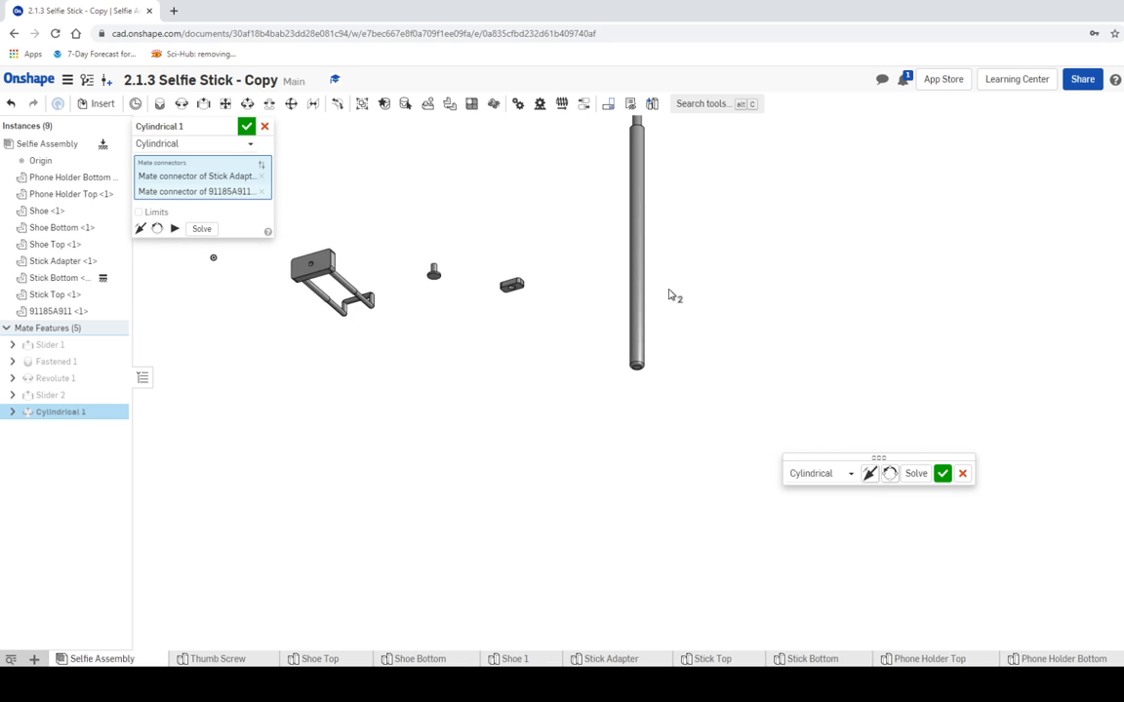
pyautogui.scroll(5, 667, 457)
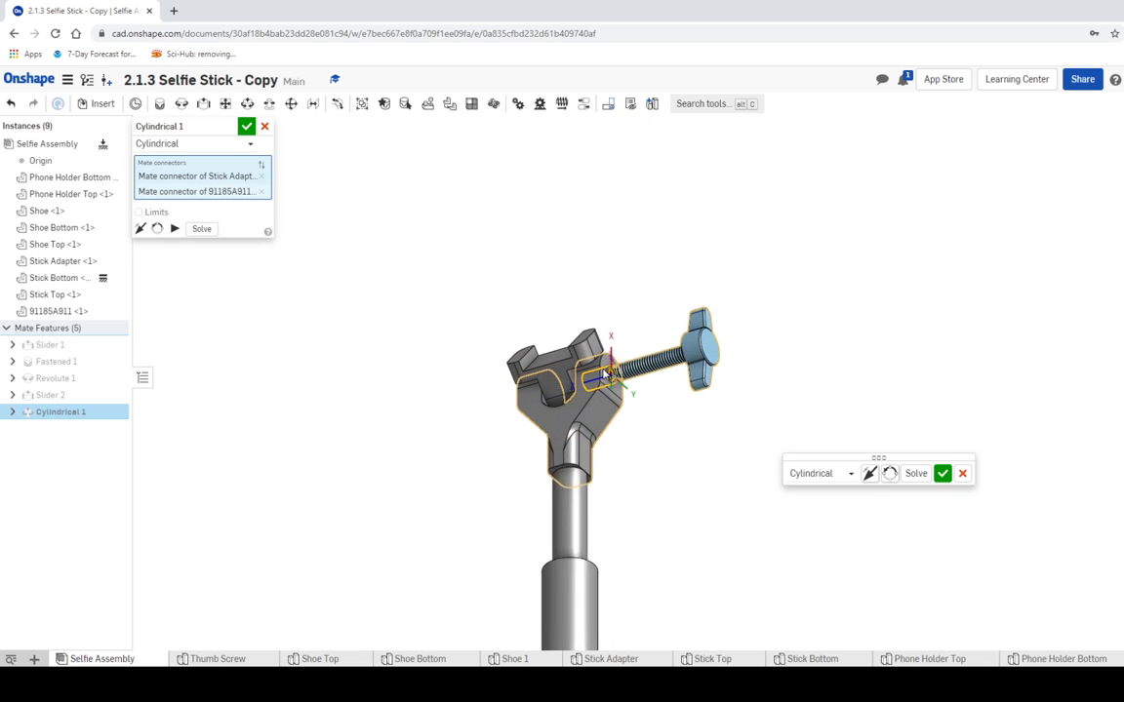
pyautogui.scroll(5, 605, 374)
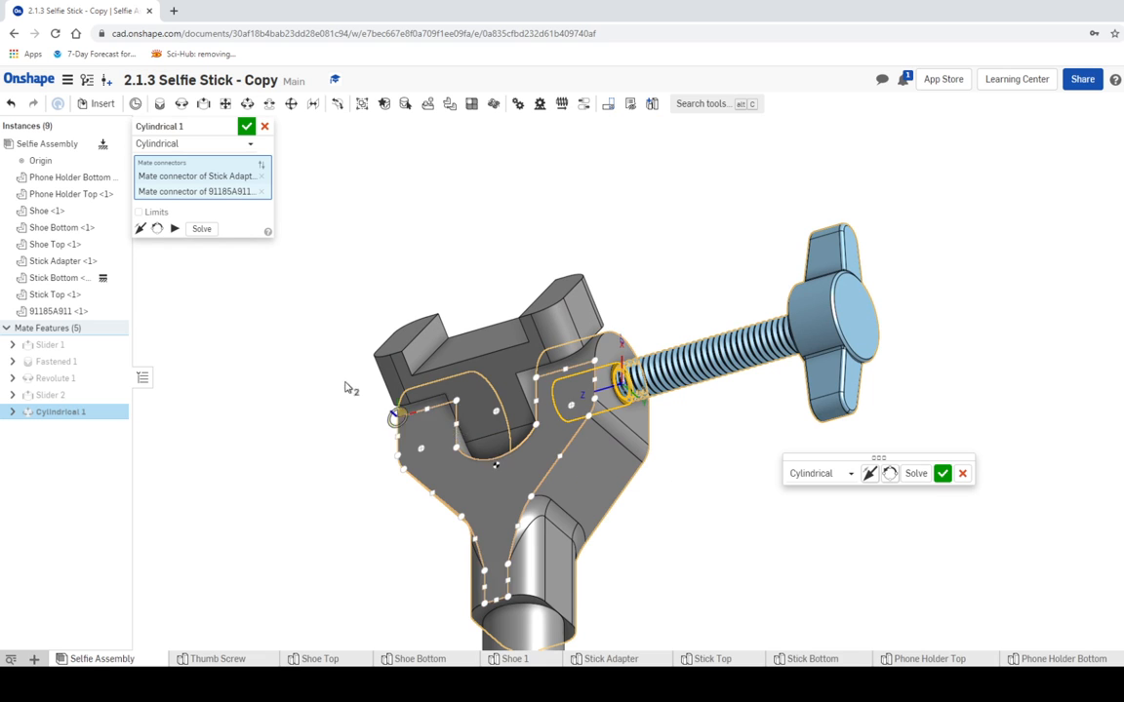
# Limit the thumb screw mate's linear travel to minimum 0 in and maximum 1 in, accept it and test the screw's movement
pyautogui.click(138, 213)
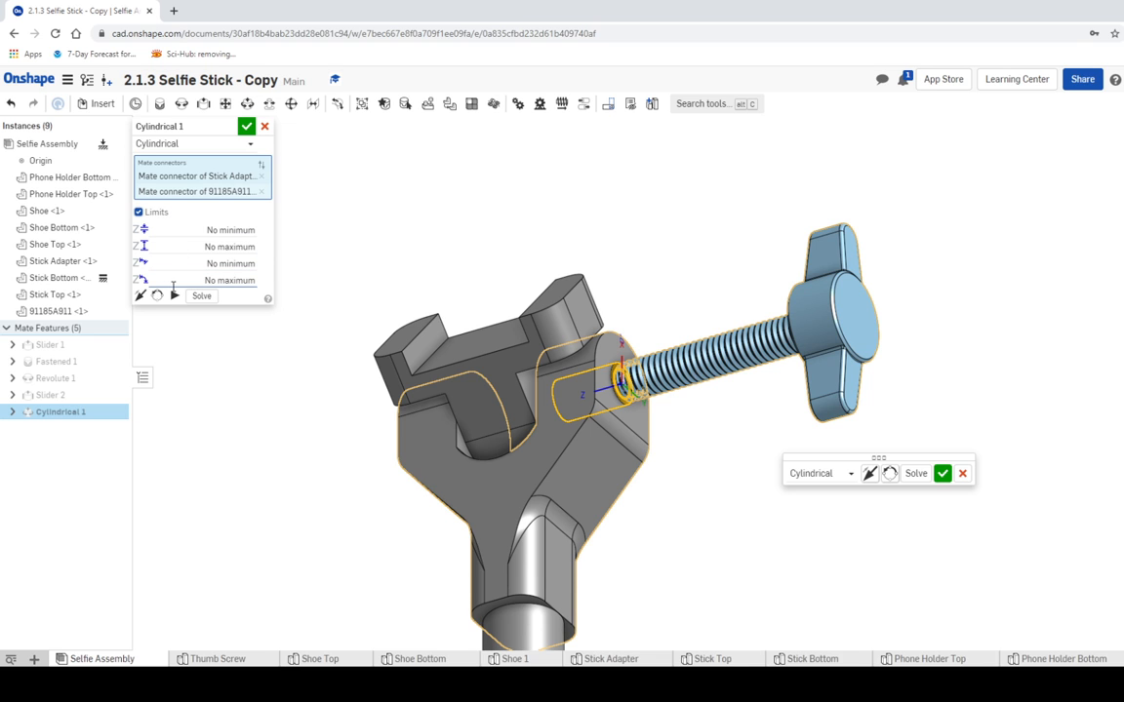
pyautogui.click(221, 230)
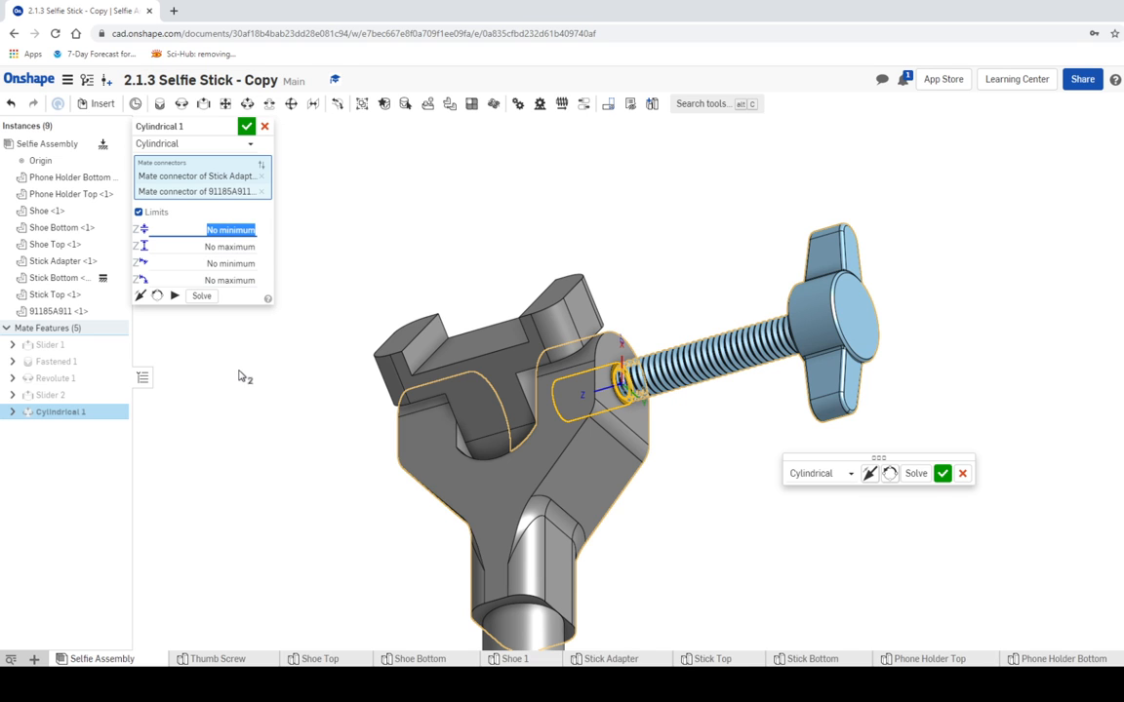
pyautogui.write('0')
pyautogui.press('Tab')
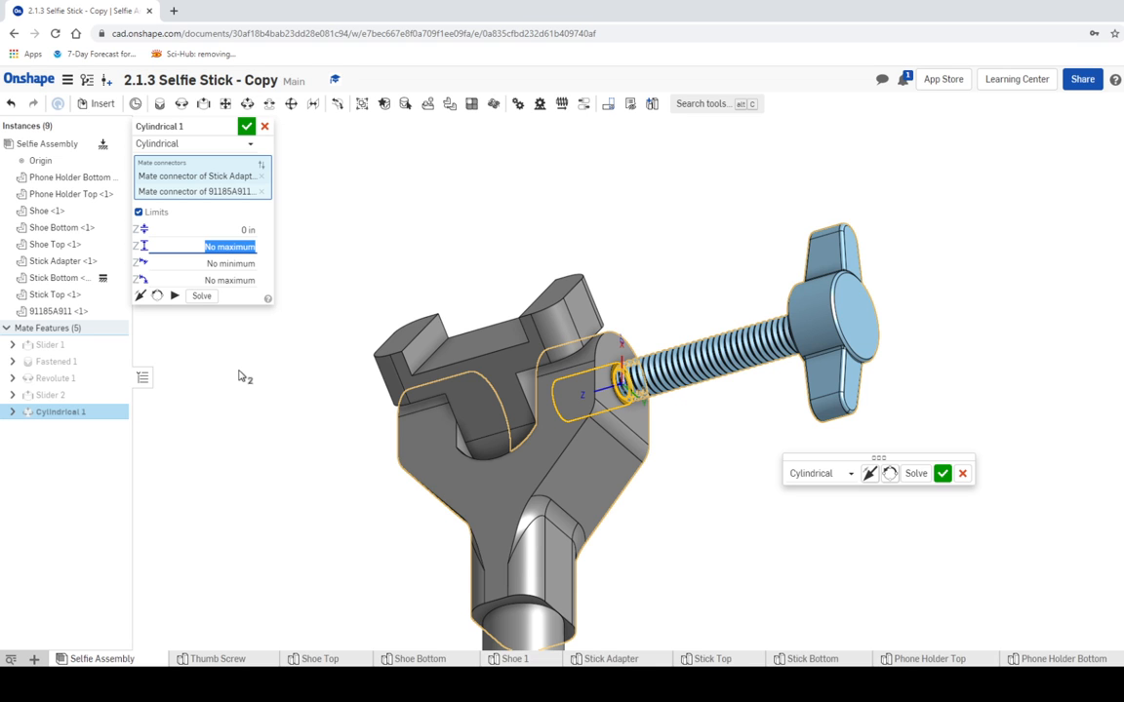
pyautogui.write('1')
pyautogui.press('Return')
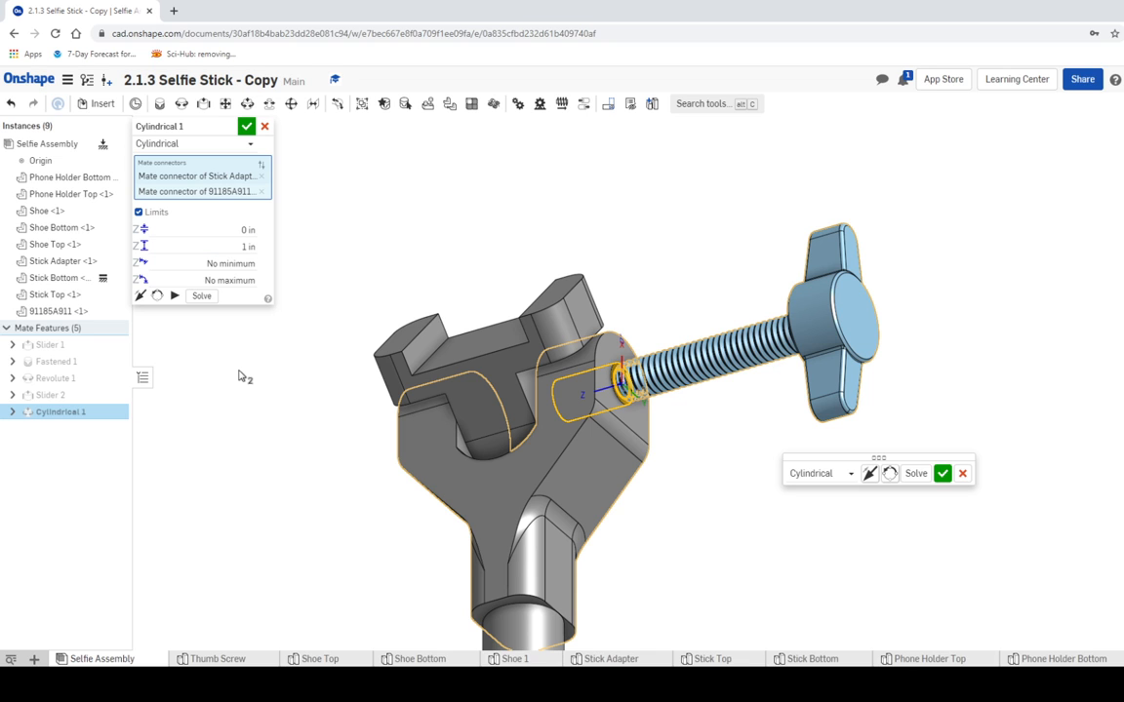
pyautogui.click(247, 127)
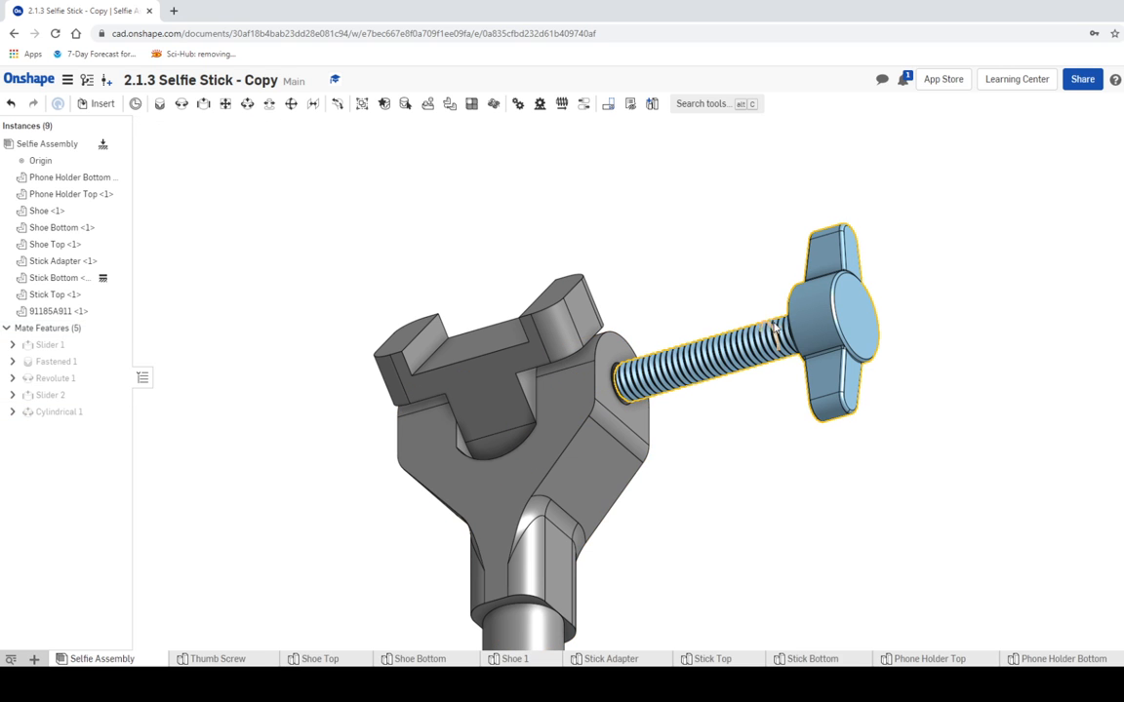
pyautogui.moveTo(828, 325); pyautogui.dragTo(799, 317)
pyautogui.moveTo(899, 309); pyautogui.dragTo(835, 323)
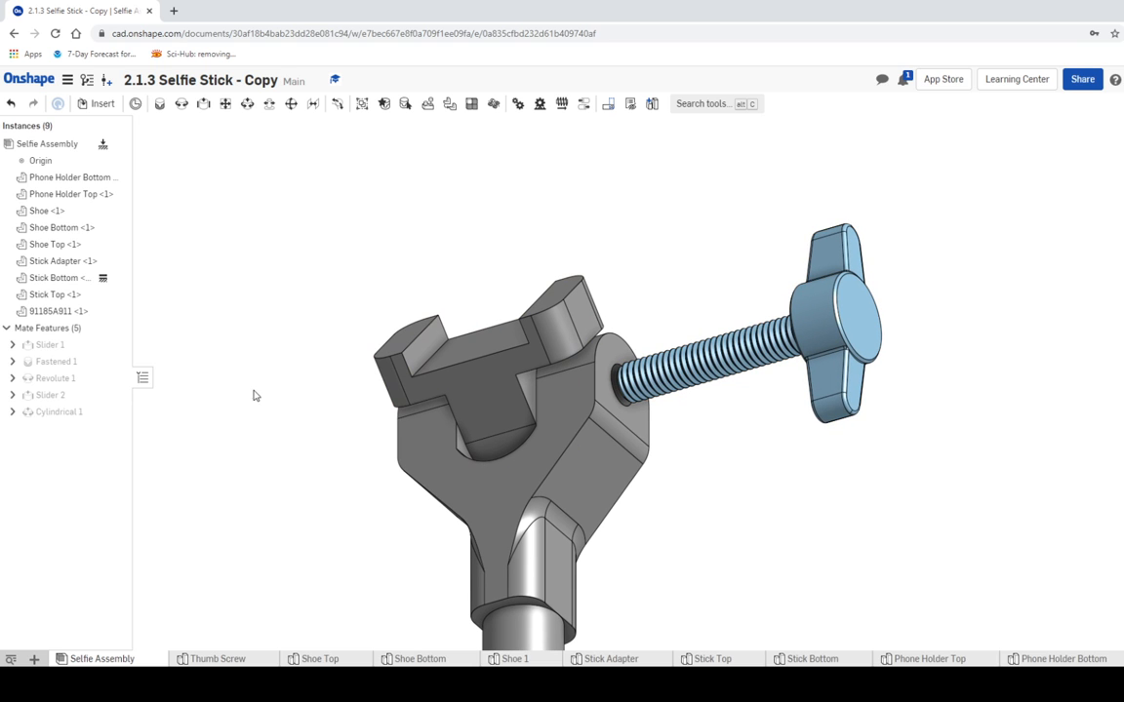
# Reopen the thumb screw's Cylindrical mate and try a linear minimum of 1 in with a maximum of 0 in
pyautogui.rightClick(59, 414)
pyautogui.click(85, 437)
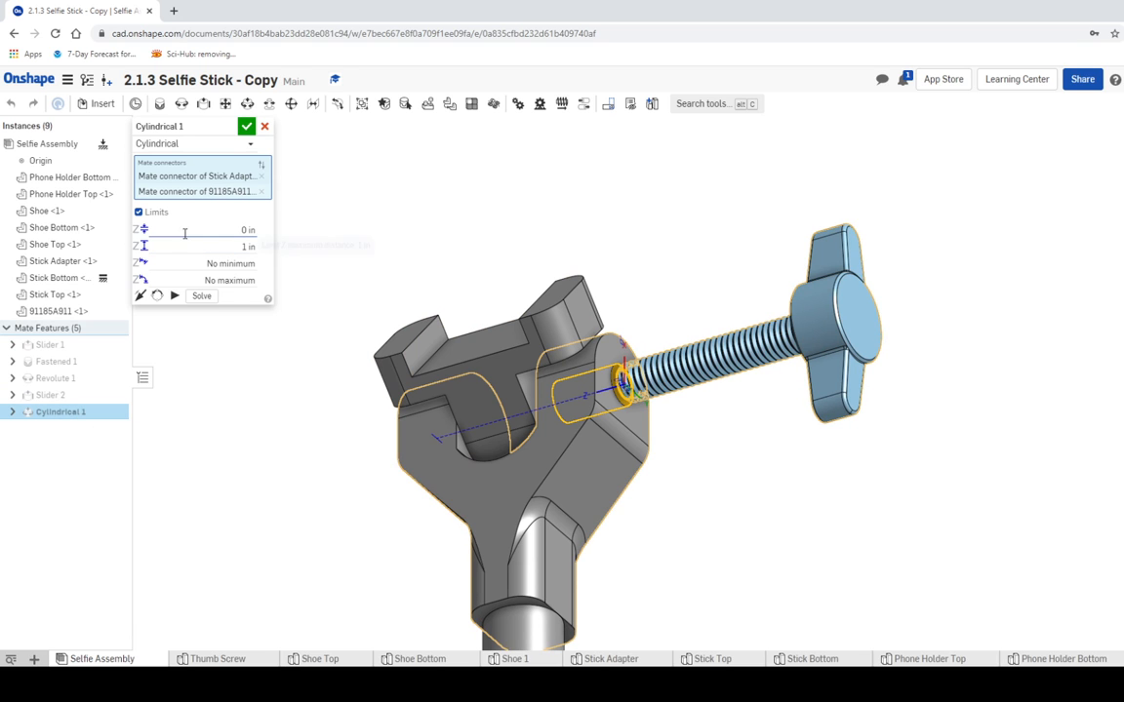
pyautogui.click(235, 230)
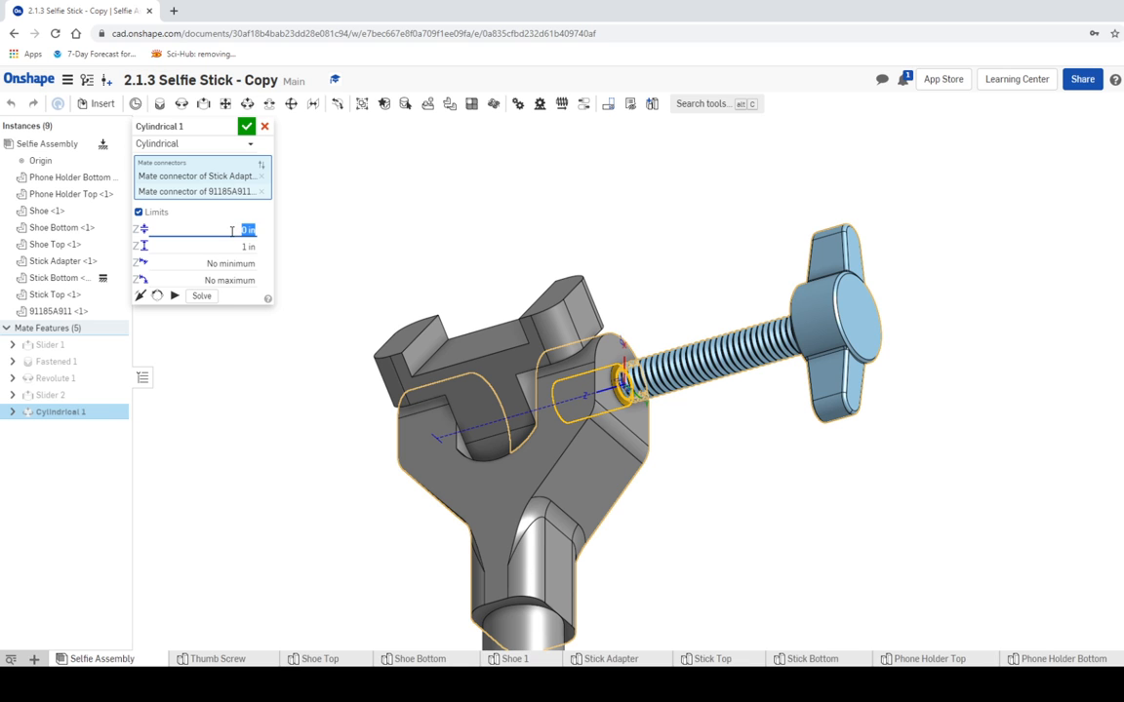
pyautogui.click(241, 247)
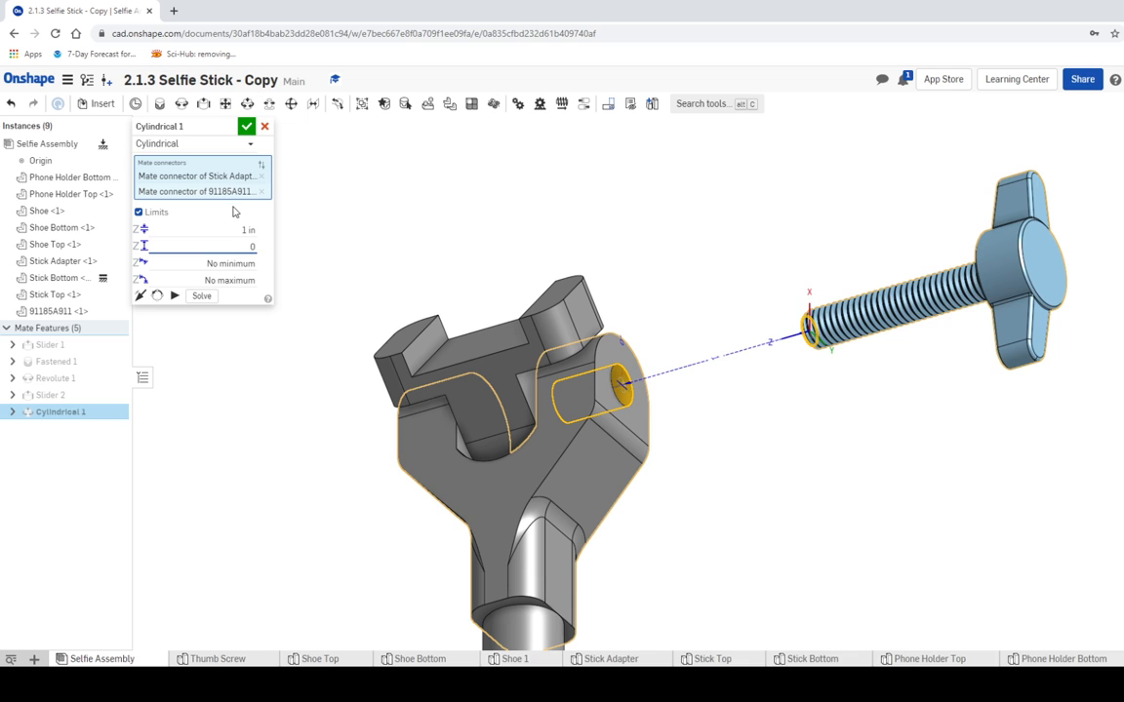
pyautogui.press('Return')
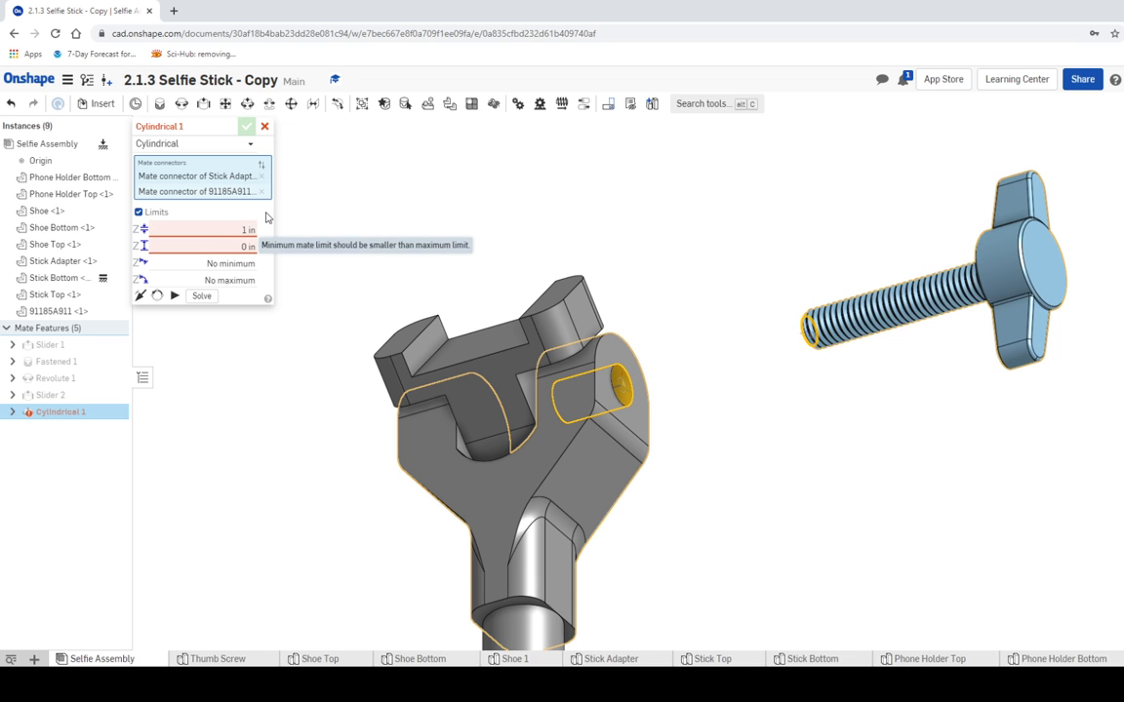
# Try a linear minimum of 0 in with a maximum of -1 in for the thumb screw mate
pyautogui.click(236, 229)
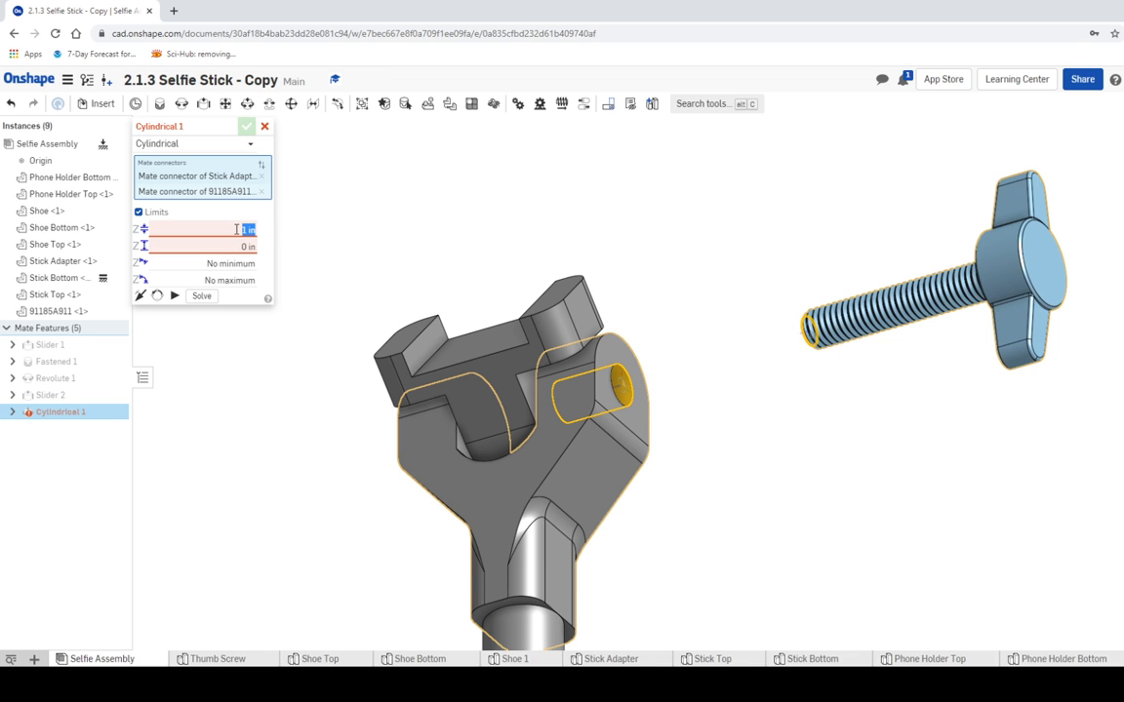
pyautogui.write('0')
pyautogui.press('Tab')
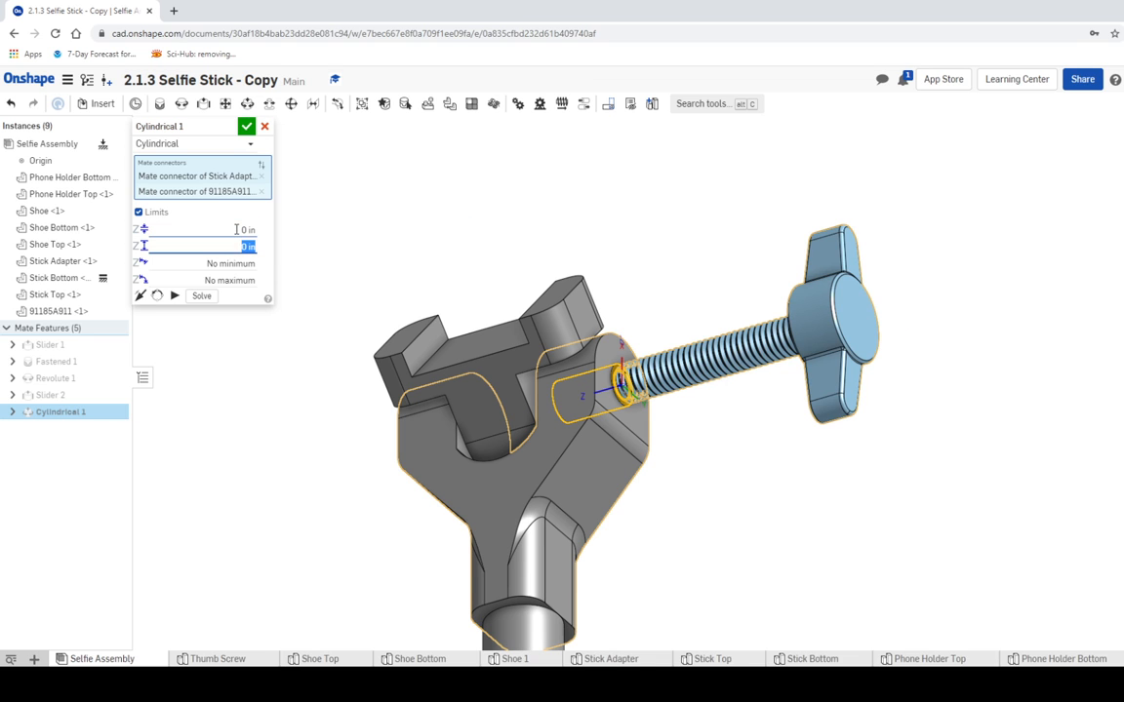
pyautogui.write('-1')
pyautogui.press('Tab')
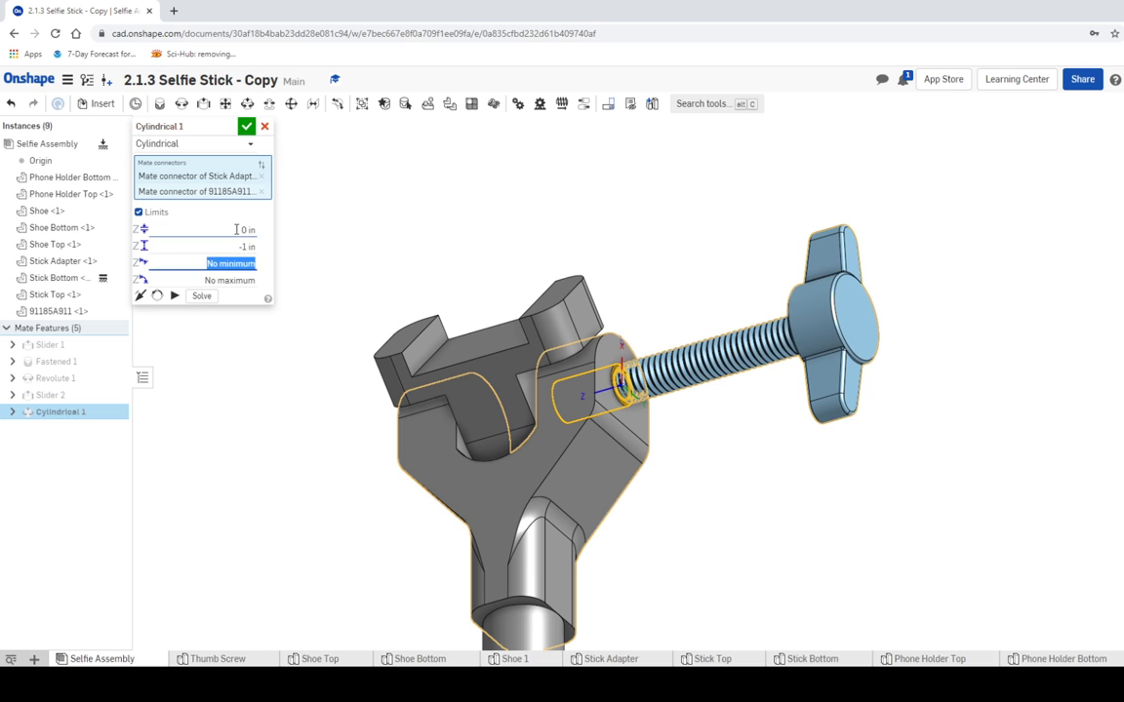
# Try reversing the thumb screw mate's linear limits again, with 1 in as minimum and 0 in as maximum
pyautogui.click(241, 245)
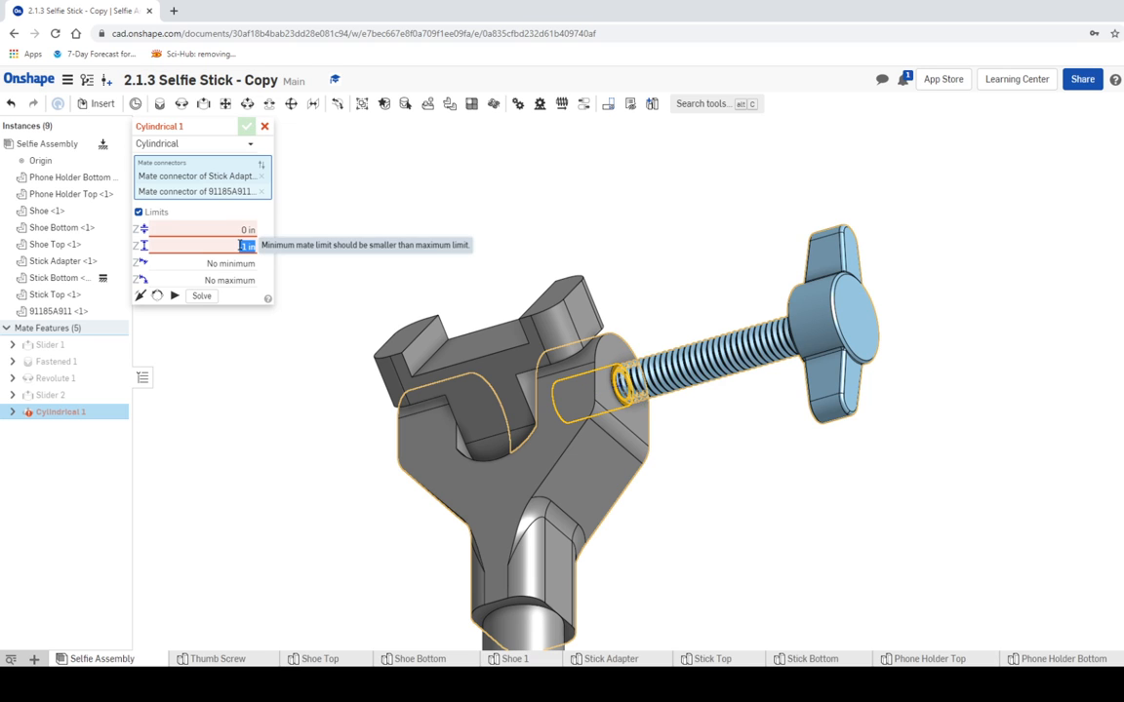
pyautogui.click(247, 230)
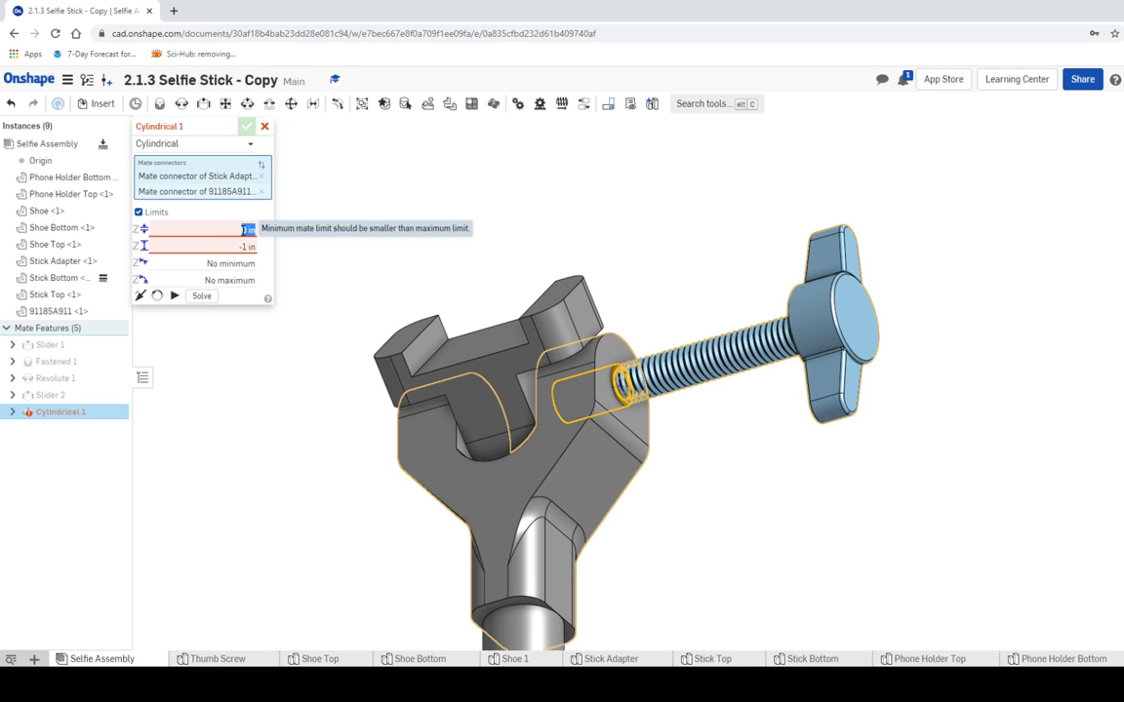
pyautogui.press('Tab')
pyautogui.write('0')
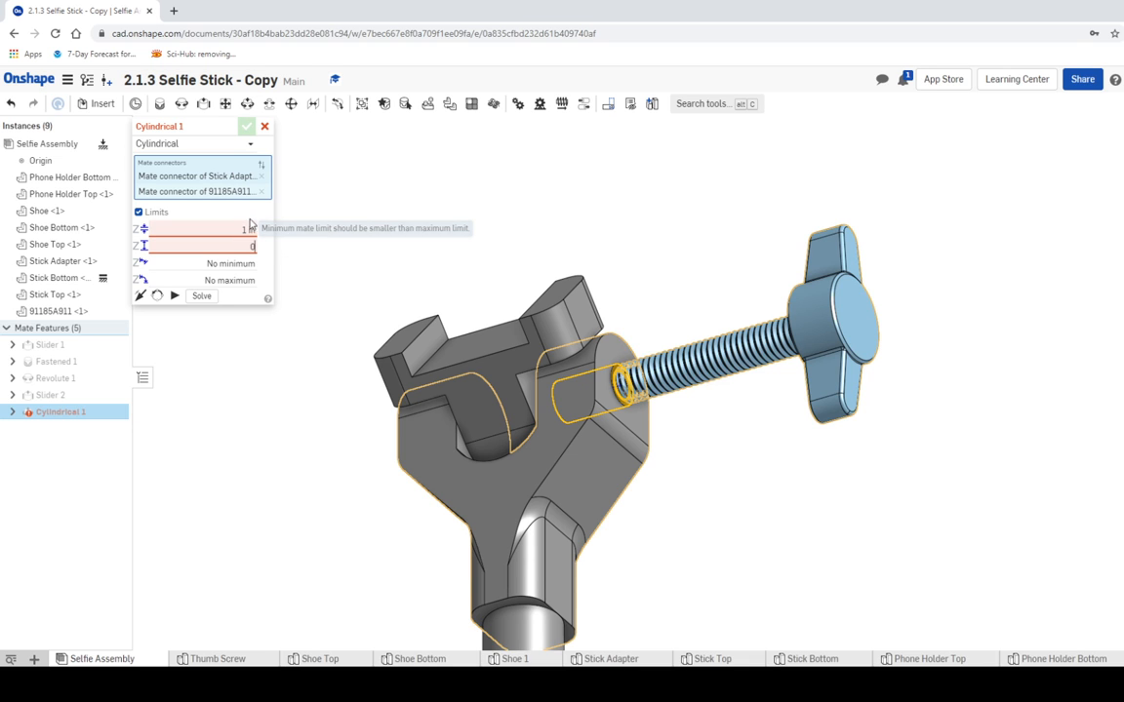
pyautogui.press('Return')
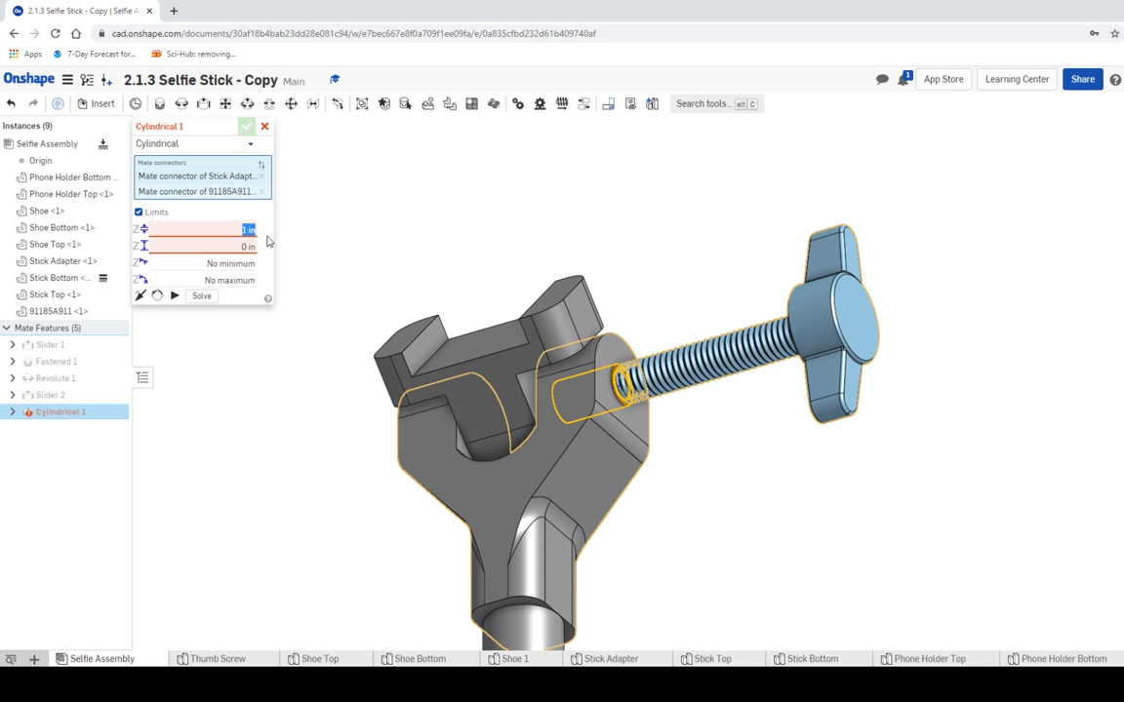
# Set the thumb screw mate's linear limits to 0 in and 1 in, preview its motion and discard the edit
pyautogui.press('Tab')
pyautogui.write('1')
pyautogui.press('Tab')
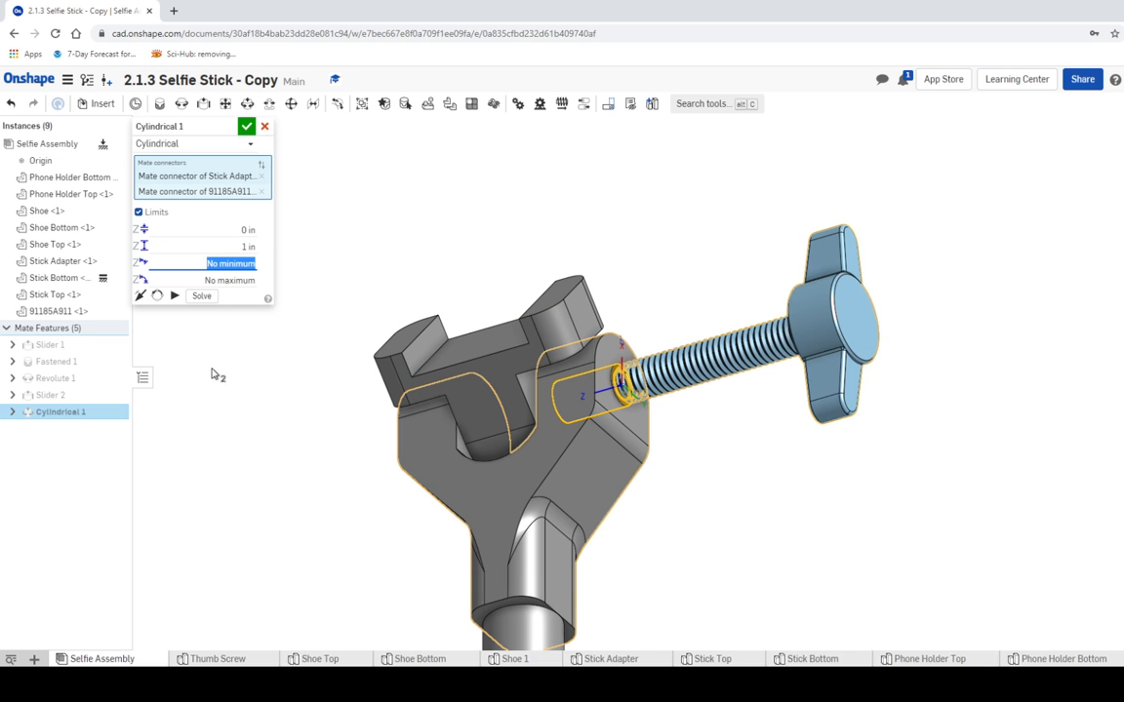
pyautogui.click(176, 296)
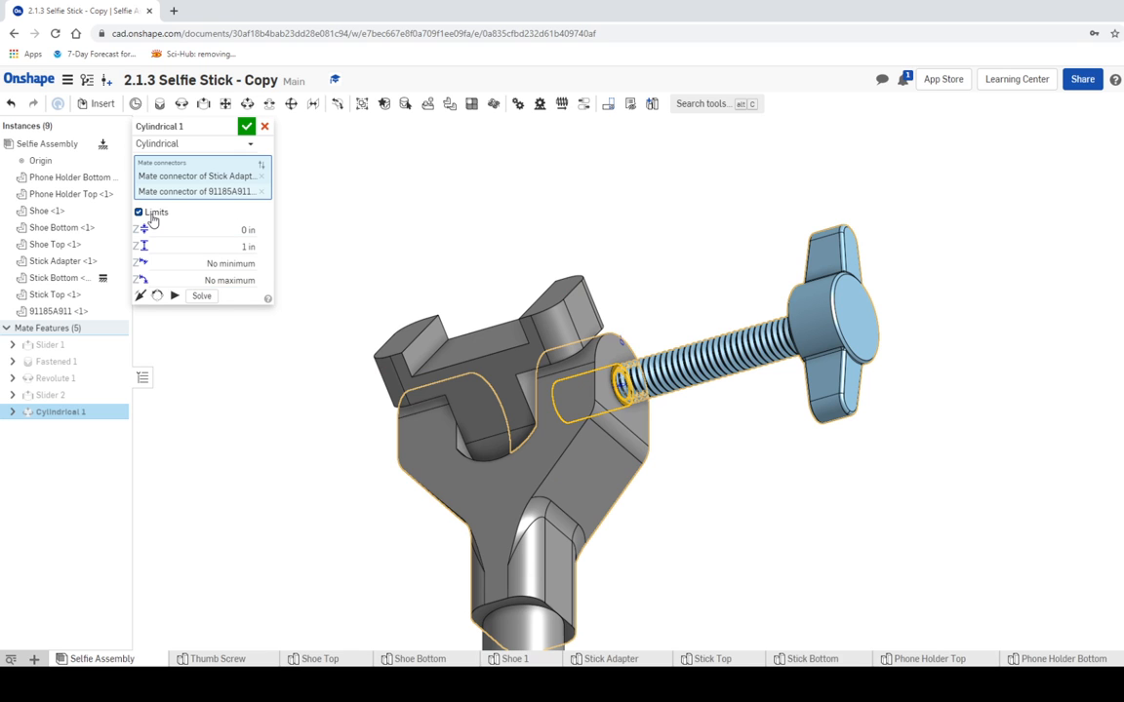
pyautogui.click(266, 127)
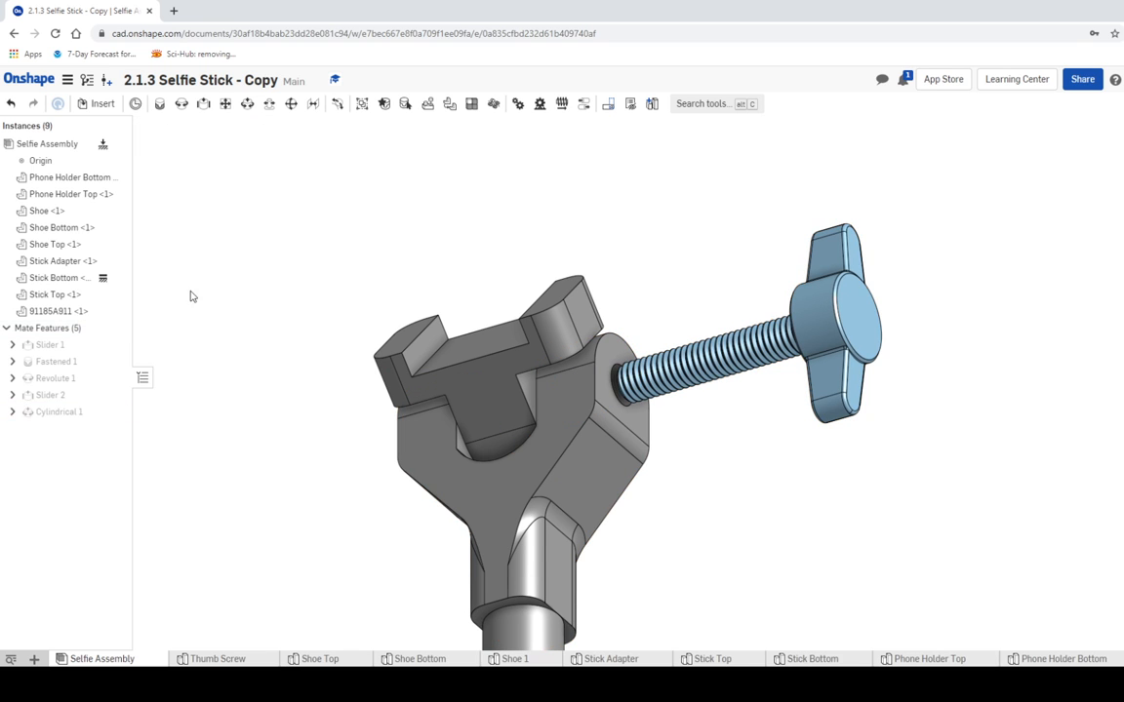
# Delete the Cylindrical mate between the Stick Adapter and the thumb screw
pyautogui.rightClick(53, 415)
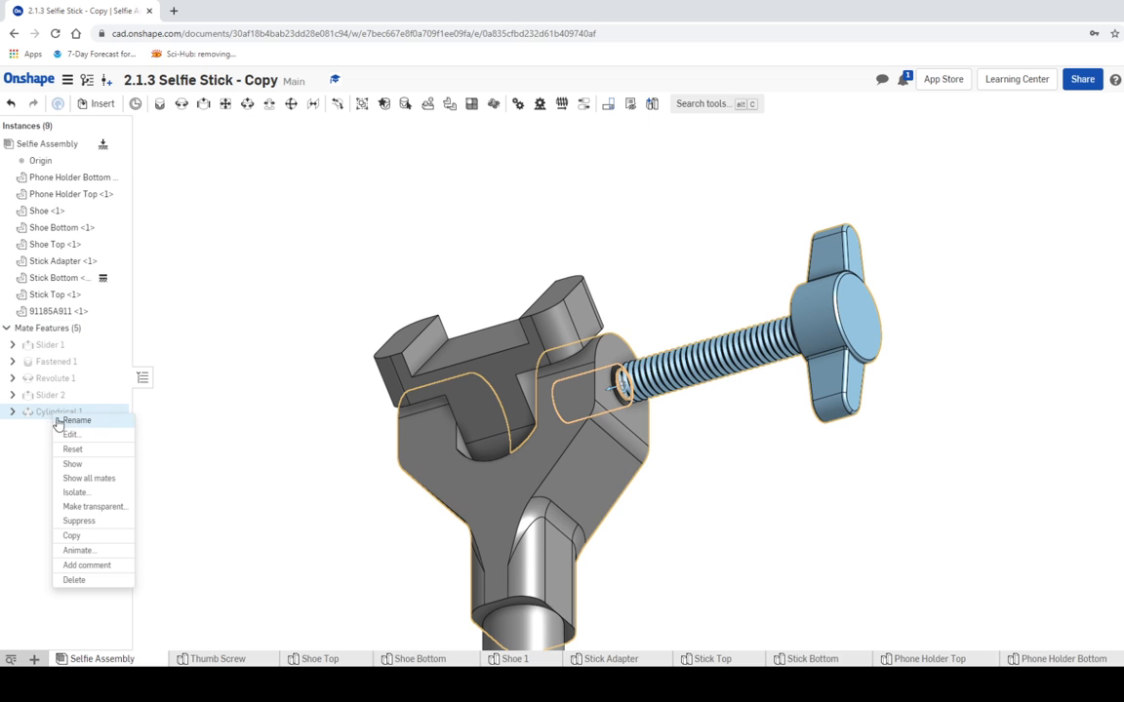
pyautogui.click(78, 581)
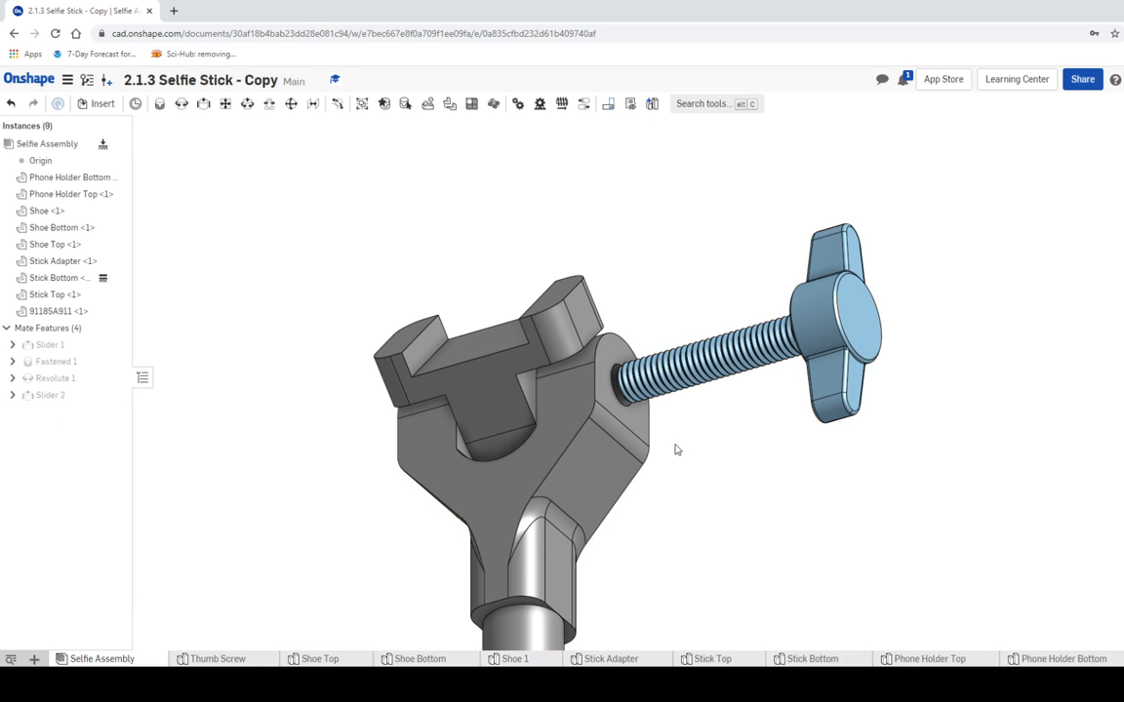
# Pull the thumb screw clear of the Stick Adapter and try a Cylindrical mate between the adapter's side hole and the screw
pyautogui.moveTo(678, 375); pyautogui.dragTo(838, 344)
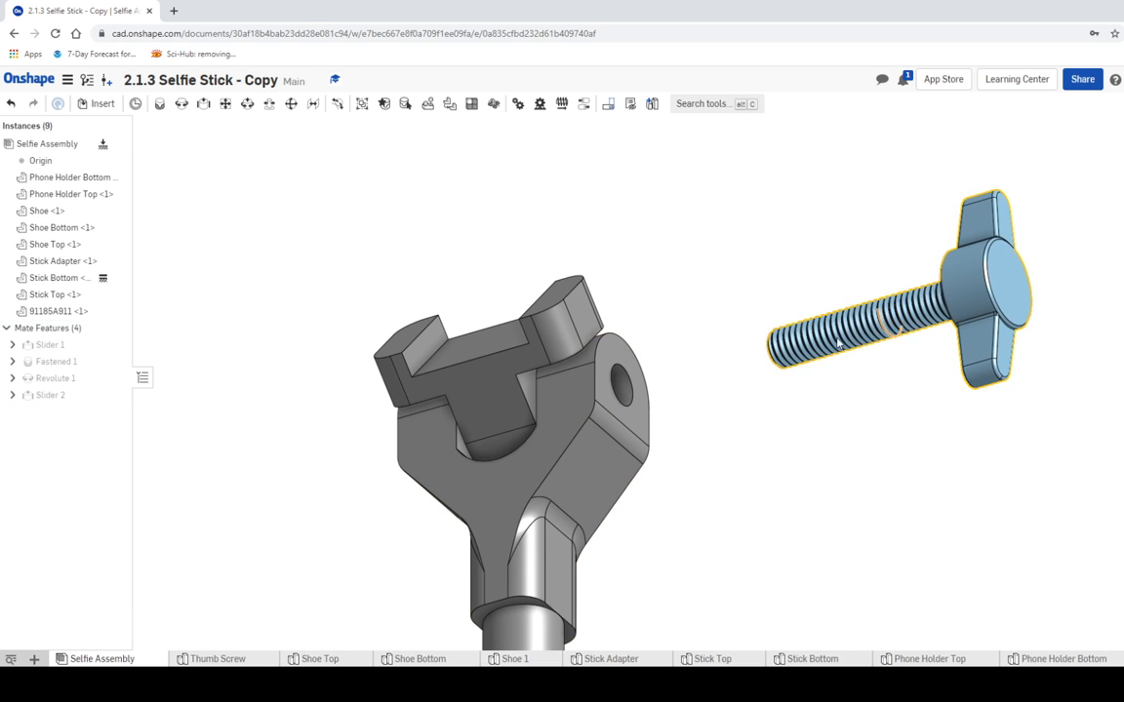
pyautogui.click(248, 103)
pyautogui.scroll(5, 692, 389)
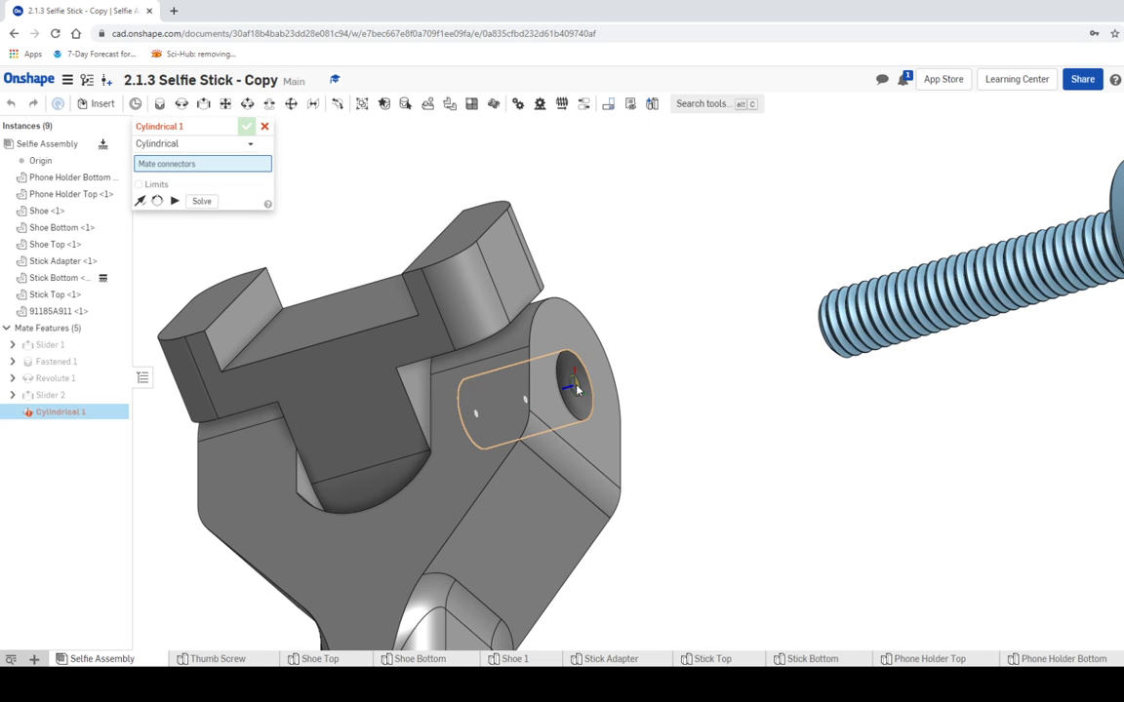
pyautogui.click(582, 383)
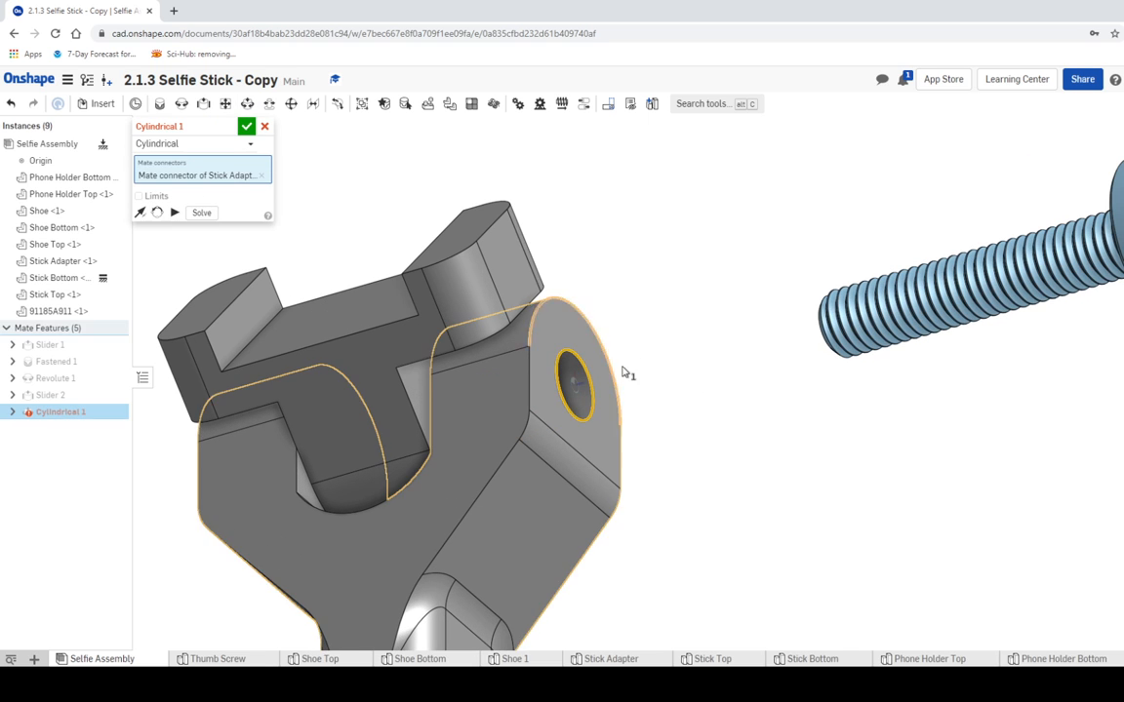
pyautogui.moveTo(715, 300); pyautogui.dragTo(707, 316, button='middle')
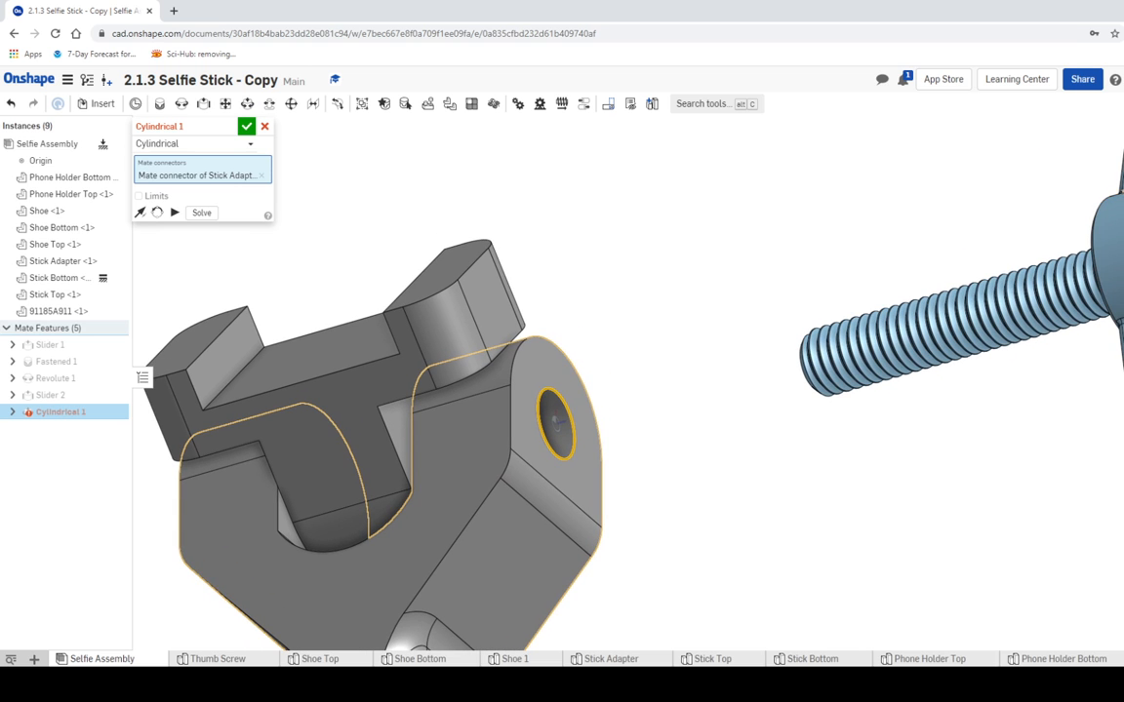
pyautogui.scroll(-5, 624, 390)
pyautogui.click(953, 426)
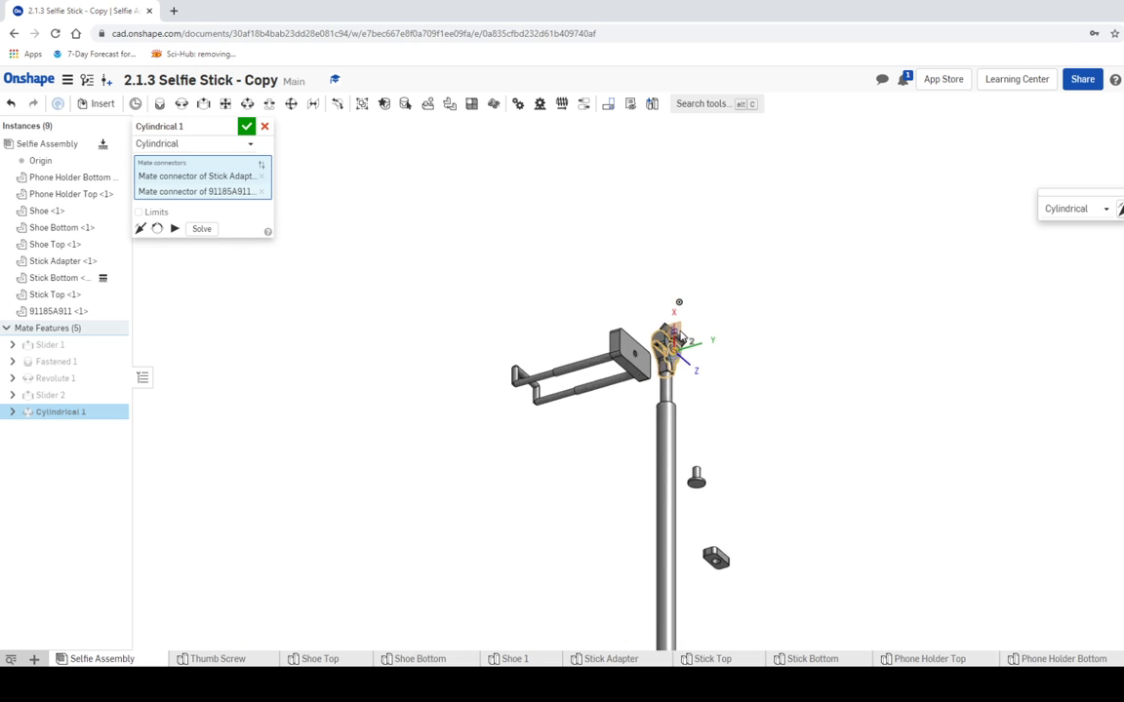
pyautogui.scroll(5, 715, 386)
pyautogui.scroll(5, 716, 386)
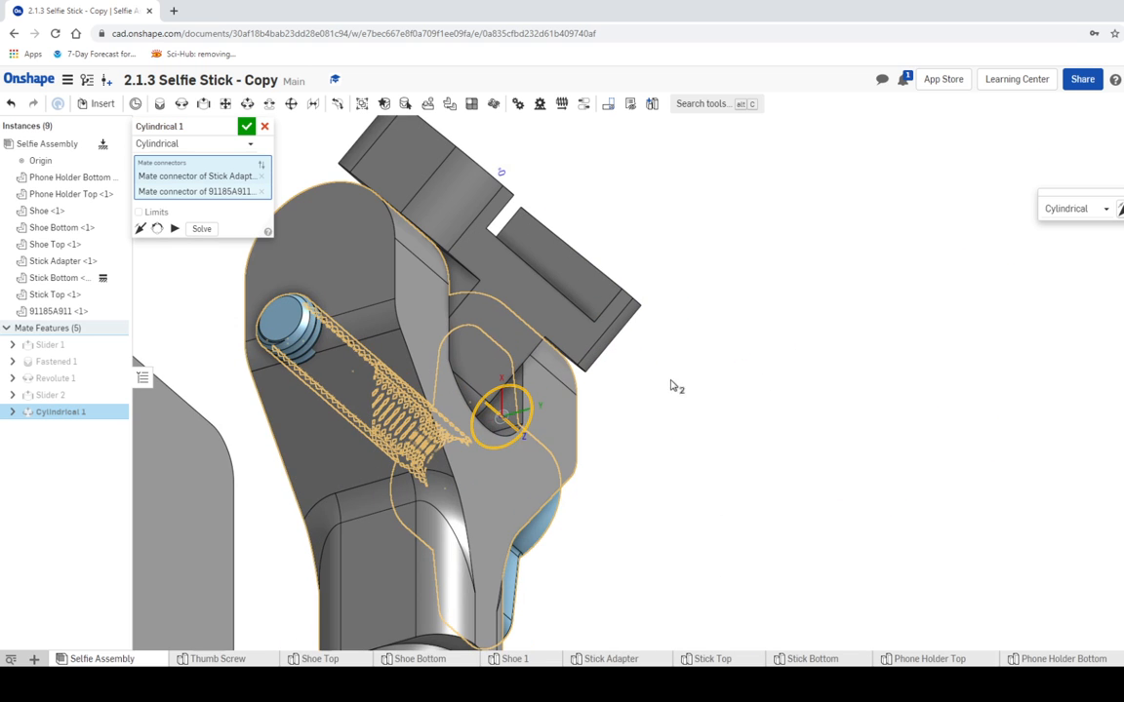
pyautogui.click(279, 318)
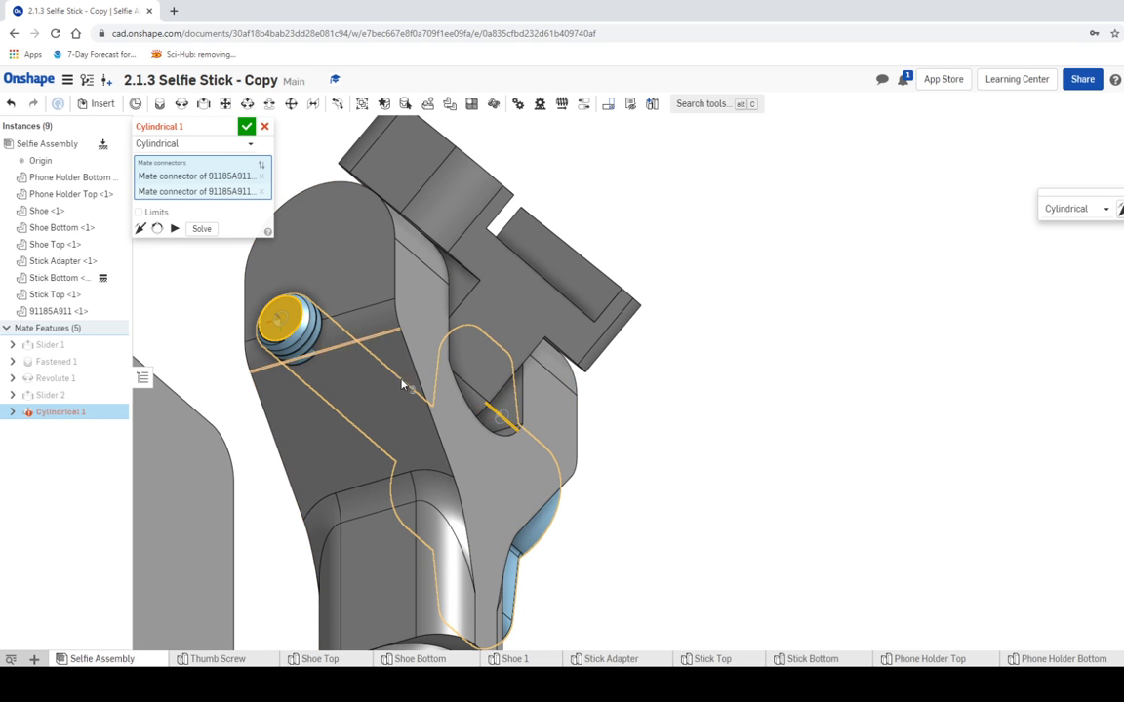
pyautogui.click(246, 126)
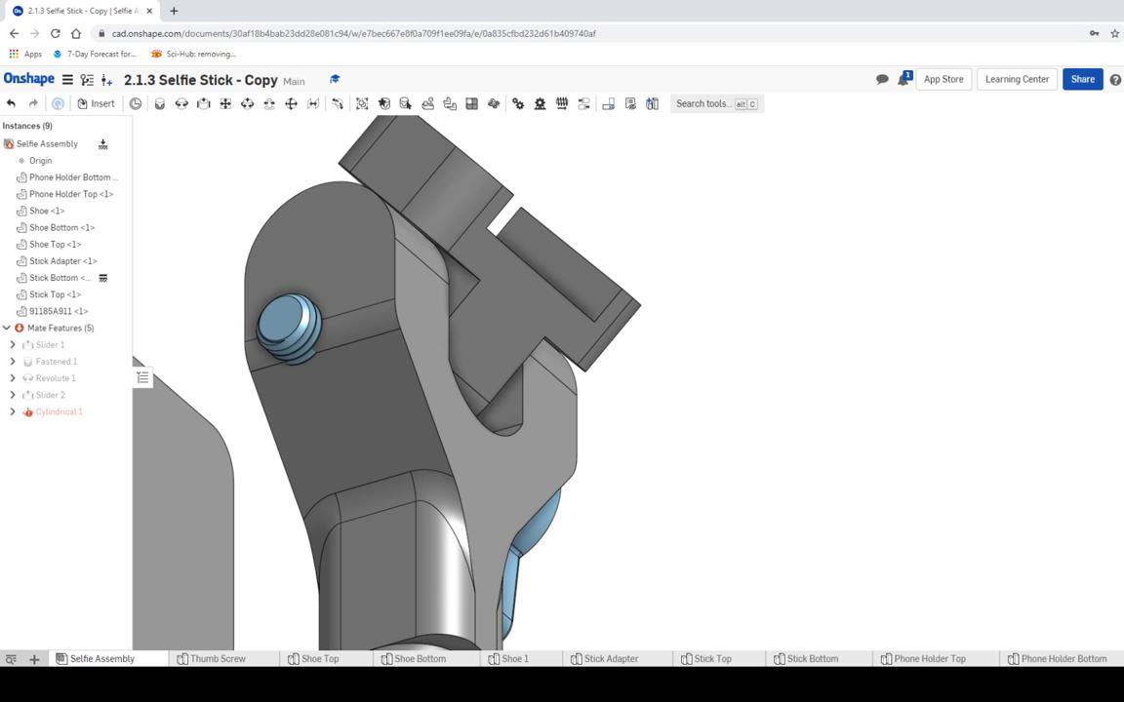
# Move the thumb screw away from the Stick Adapter and delete the faulty Cylindrical mate
pyautogui.press('f')
pyautogui.scroll(4, 819, 208)
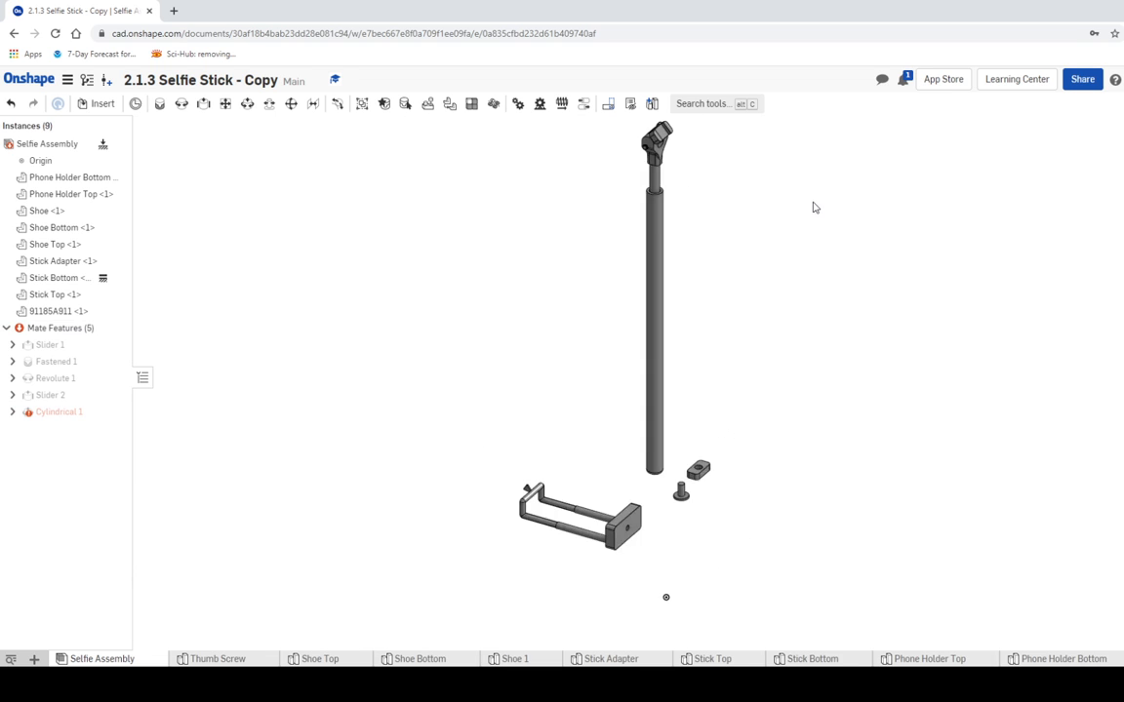
pyautogui.moveTo(726, 201); pyautogui.dragTo(547, 429, button='middle')
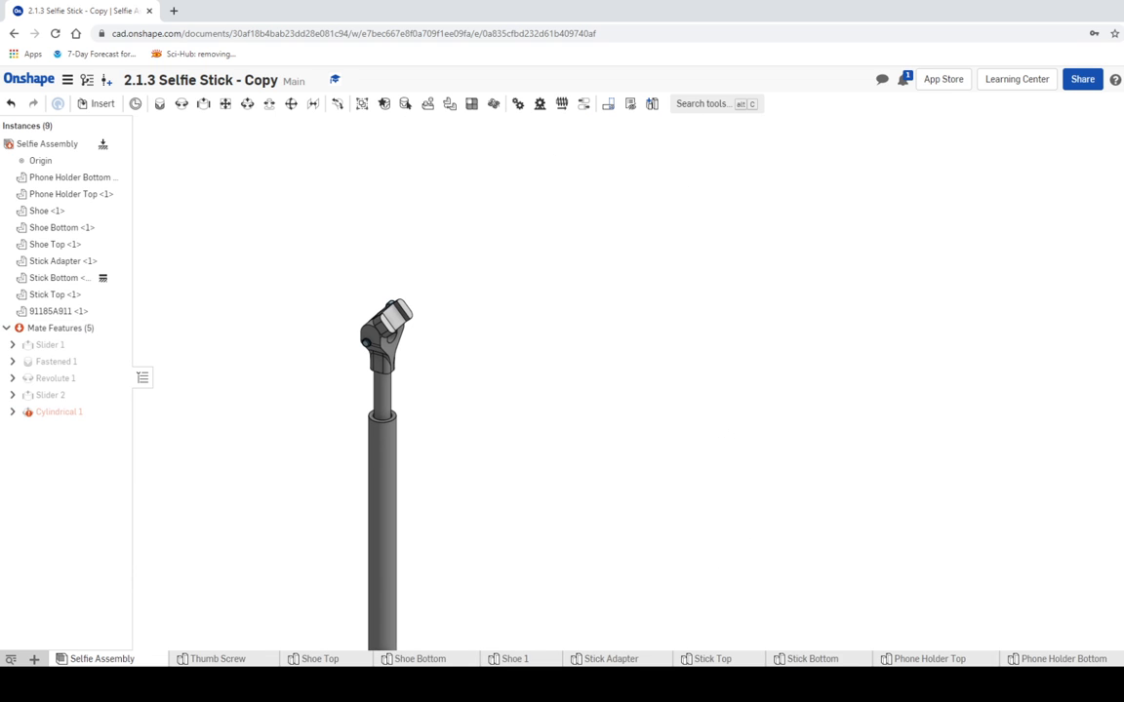
pyautogui.press('f')
pyautogui.scroll(5, 921, 241)
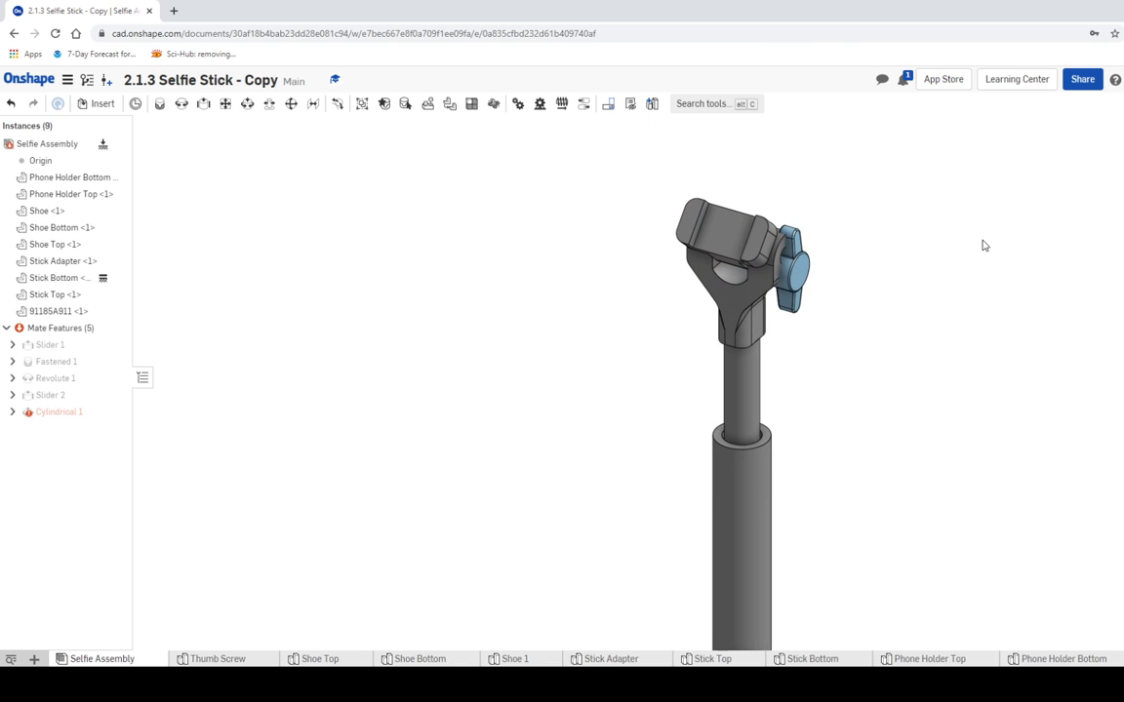
pyautogui.moveTo(701, 264); pyautogui.dragTo(1023, 332)
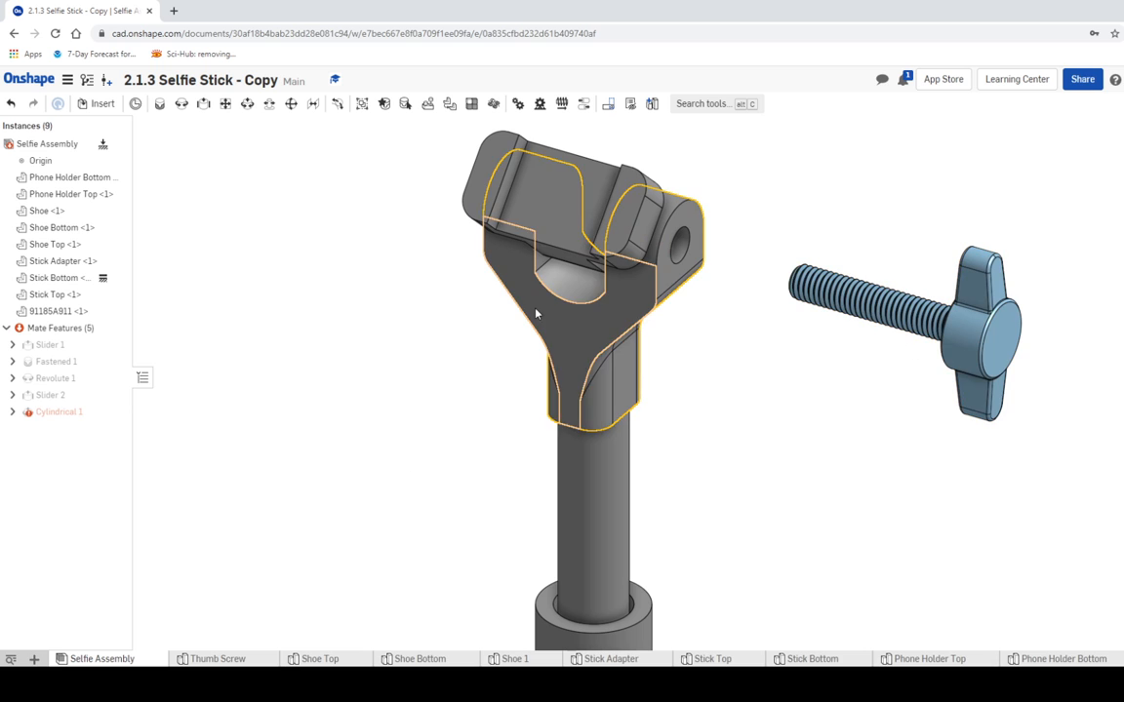
pyautogui.rightClick(58, 415)
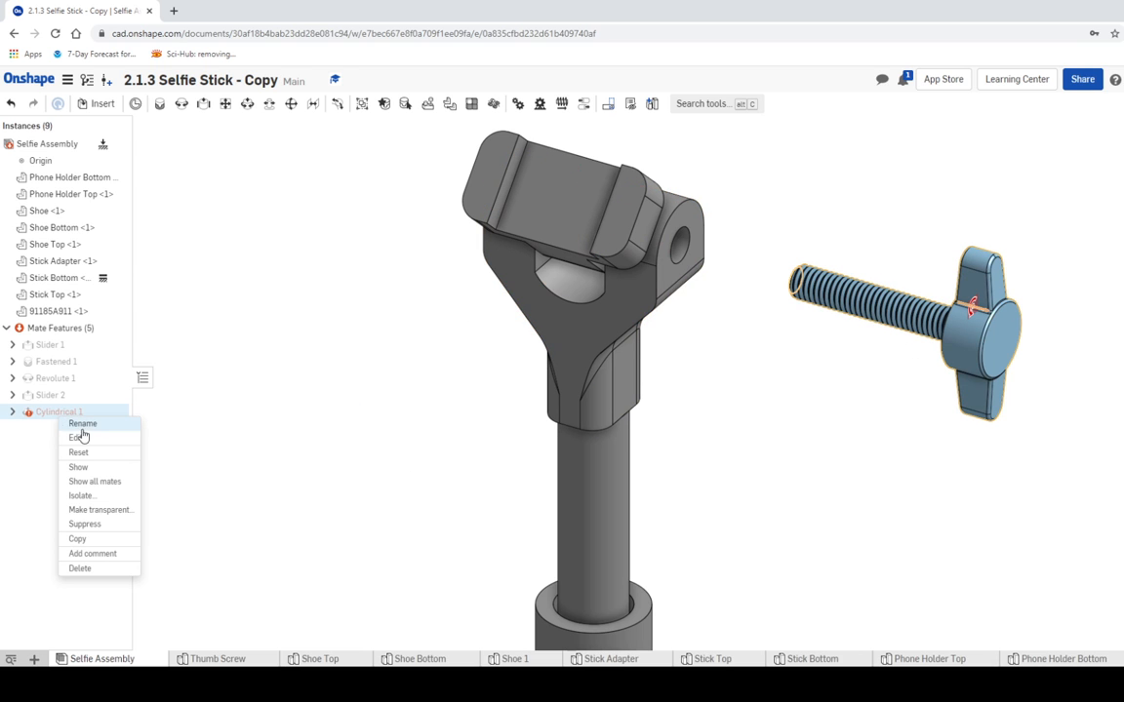
pyautogui.click(82, 568)
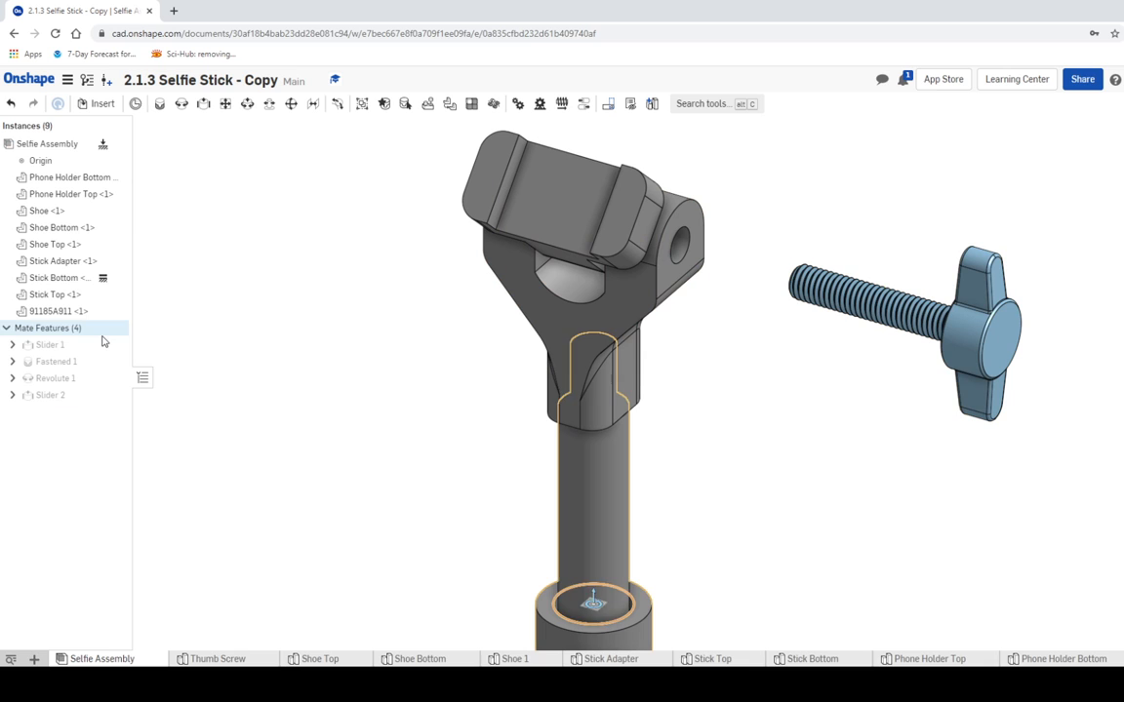
# Add a Cylindrical mate between the outer edge of the Stick Adapter's side hole and the centre of the thumb screw's tip
pyautogui.click(247, 105)
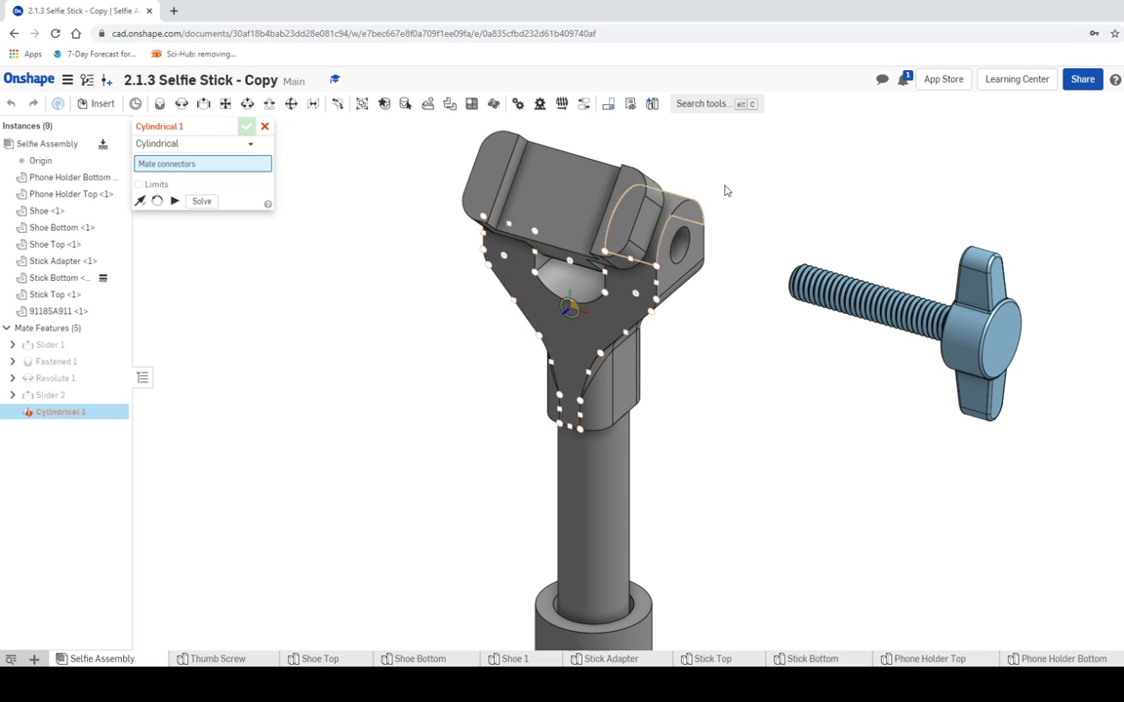
pyautogui.scroll(5, 805, 193)
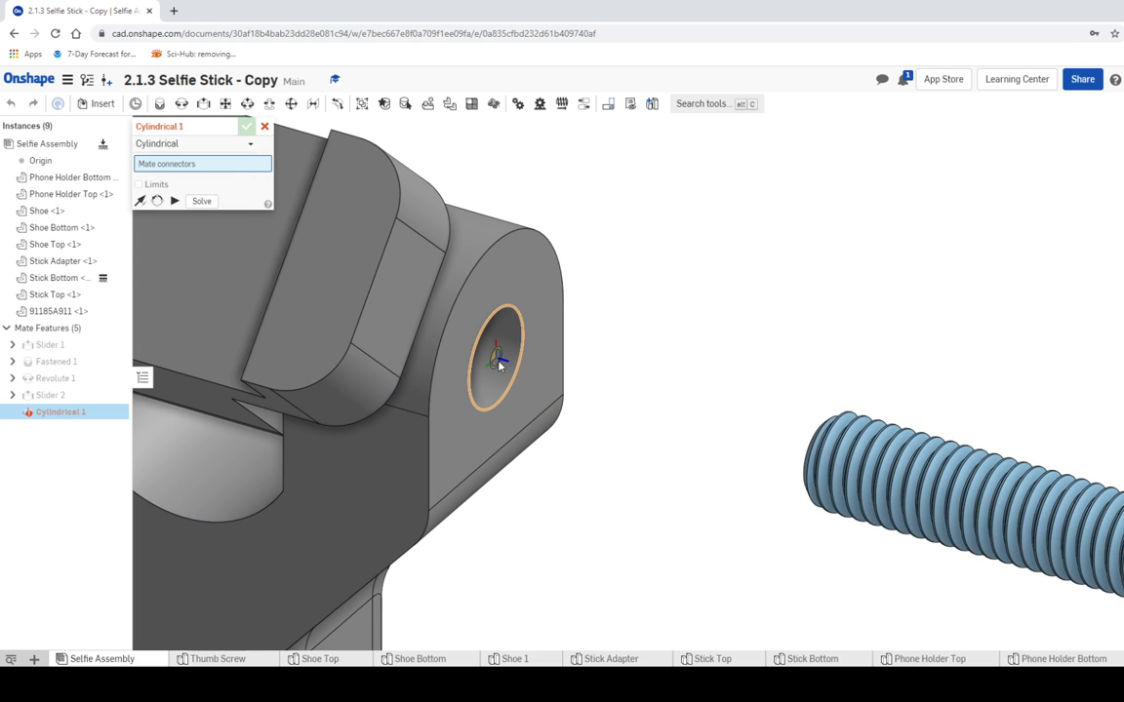
pyautogui.click(499, 364)
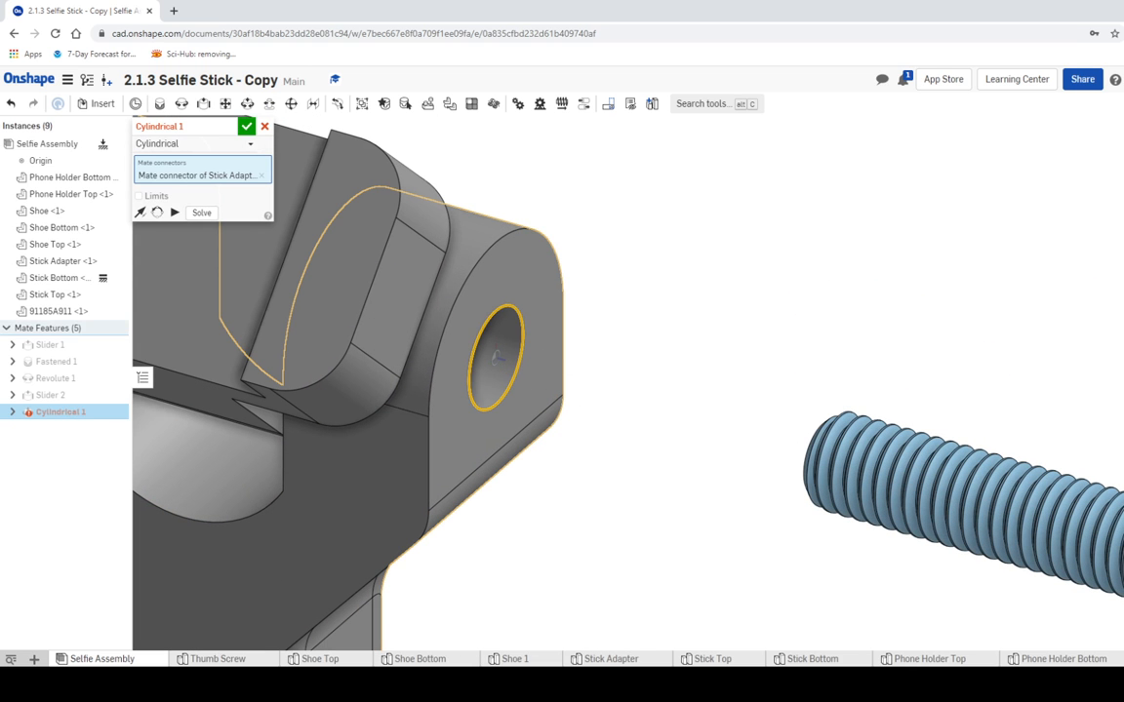
pyautogui.press('f')
pyautogui.scroll(5, 752, 158)
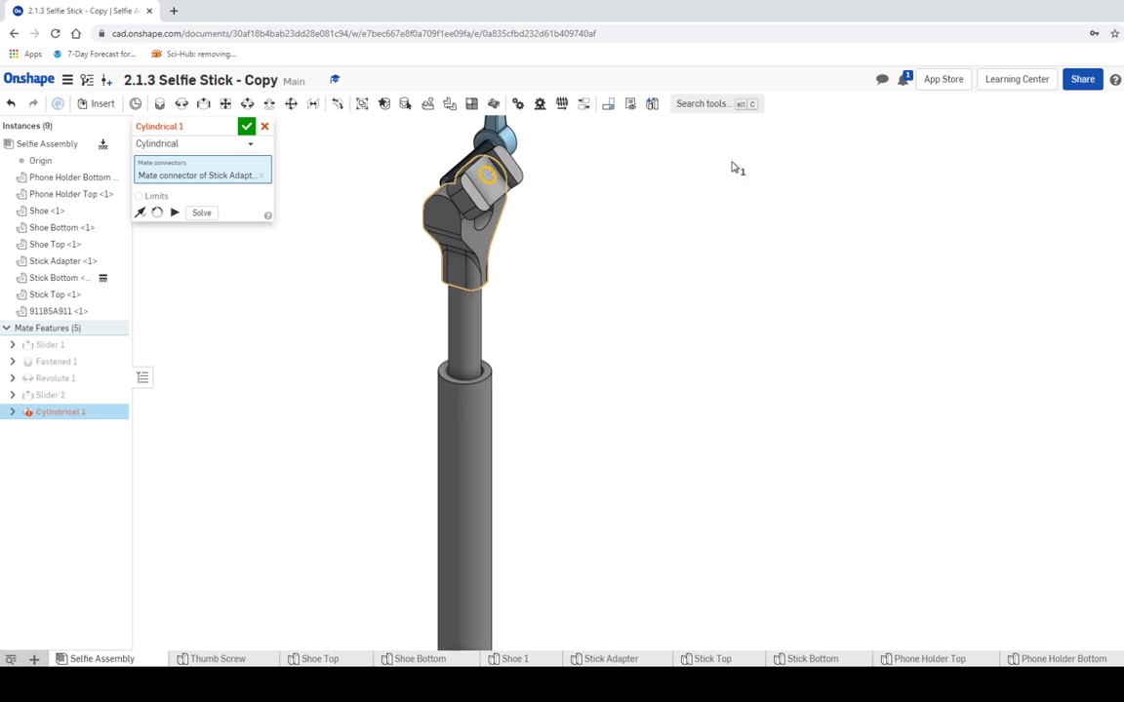
pyautogui.moveTo(737, 168); pyautogui.dragTo(961, 271, button='middle')
pyautogui.press('f')
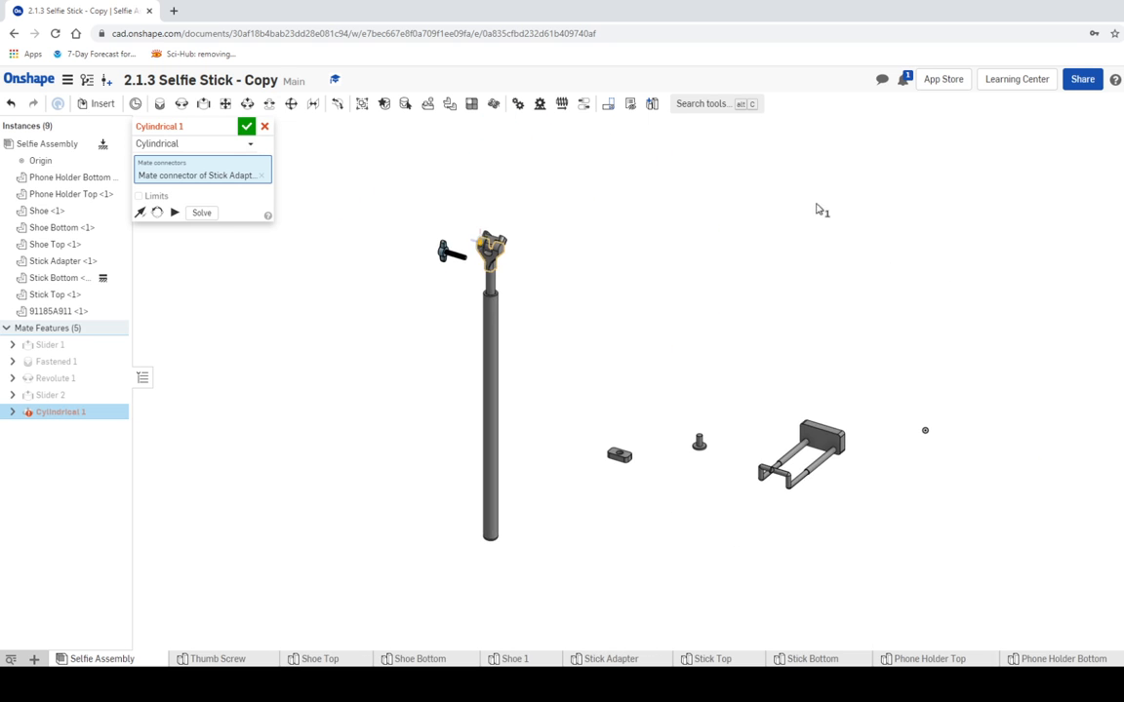
pyautogui.scroll(8, 539, 284)
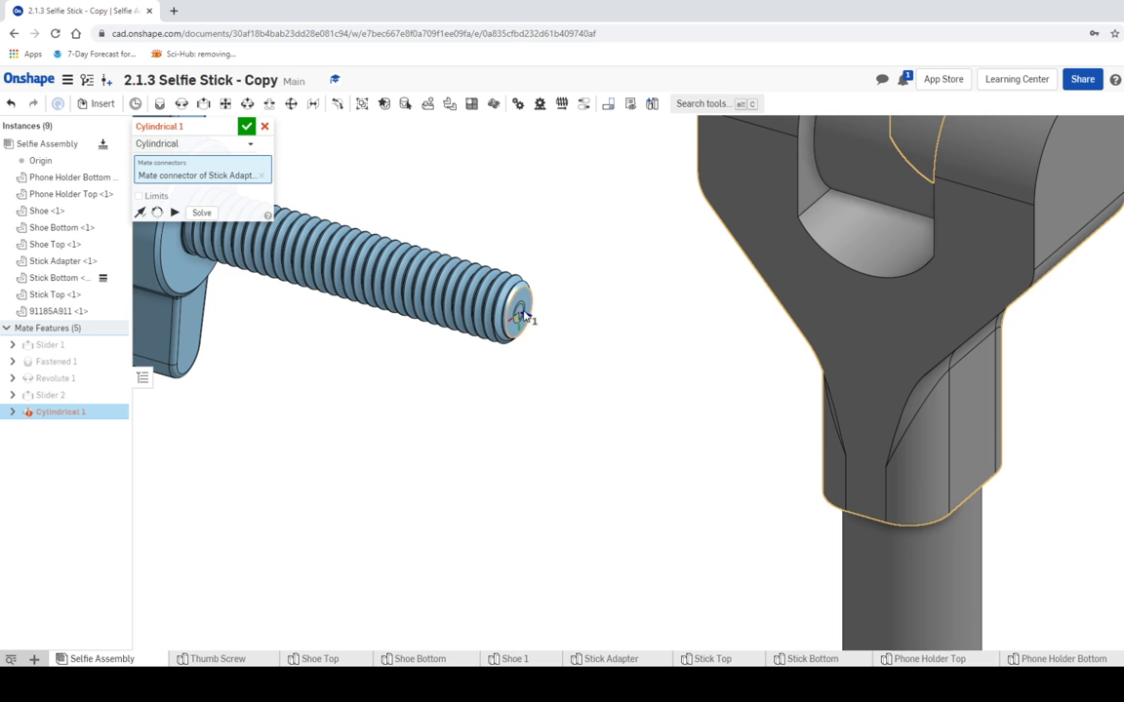
pyautogui.click(520, 315)
pyautogui.scroll(-5, 537, 283)
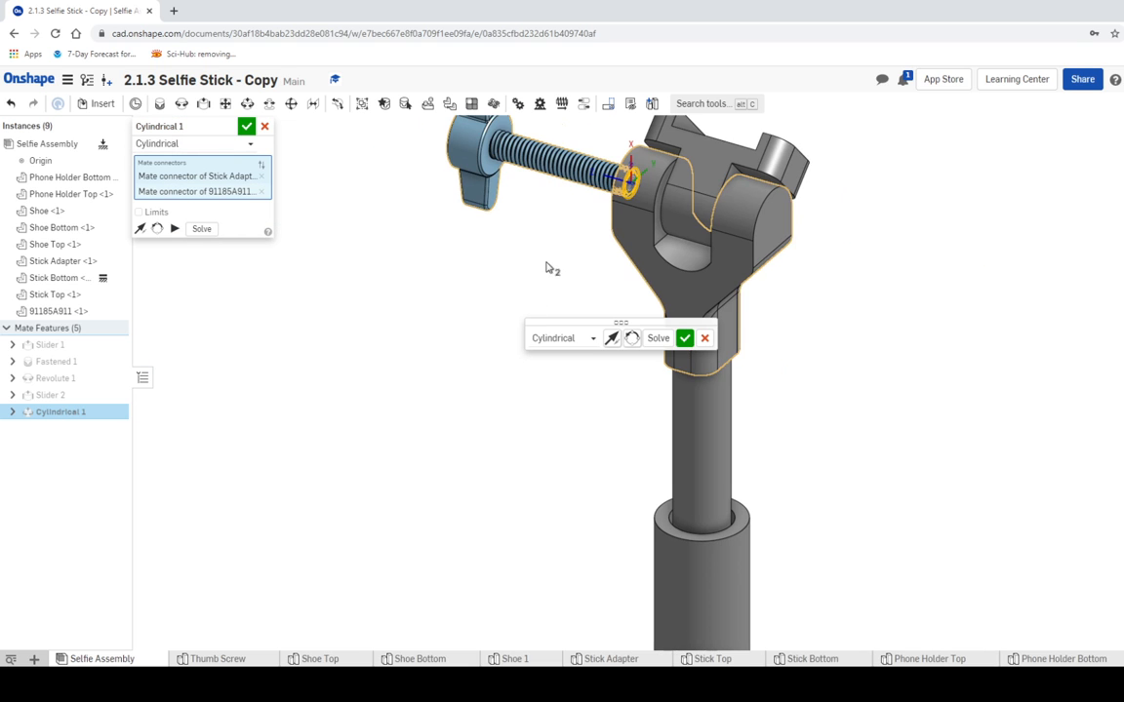
pyautogui.moveTo(542, 243); pyautogui.dragTo(522, 390, button='middle')
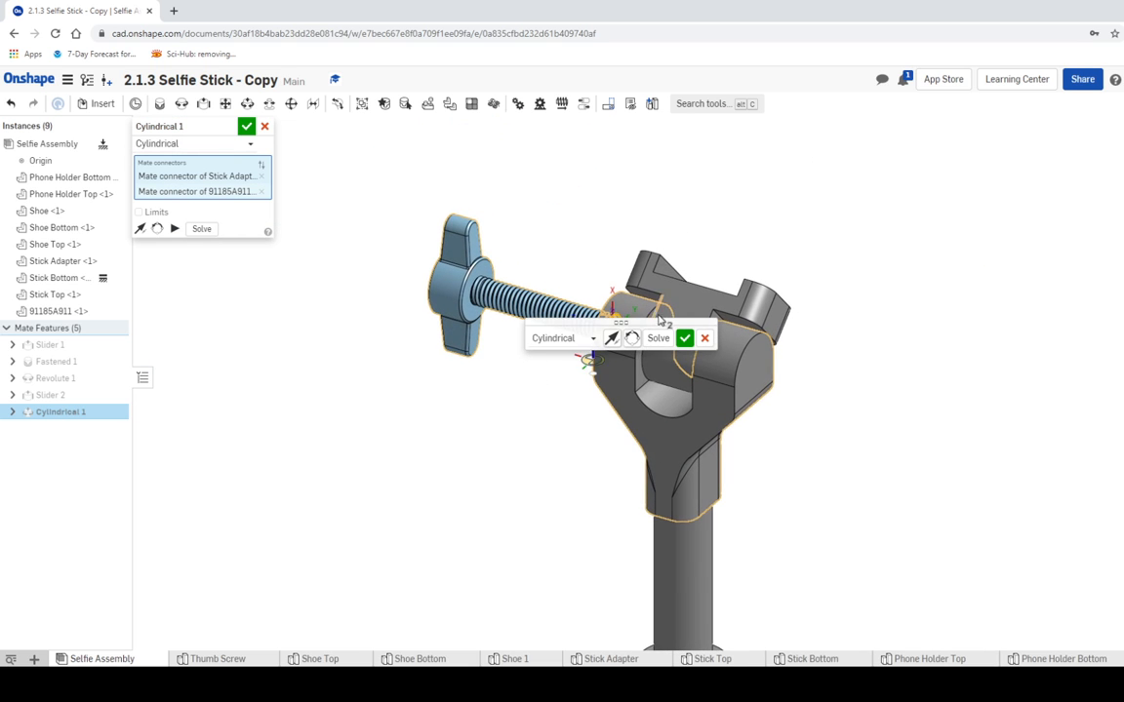
# Enable limits on the Cylindrical mate with a linear minimum of 0 in and maximum of 1 in, and accept the mate
pyautogui.moveTo(660, 322); pyautogui.dragTo(1010, 300)
pyautogui.scroll(3, 771, 346)
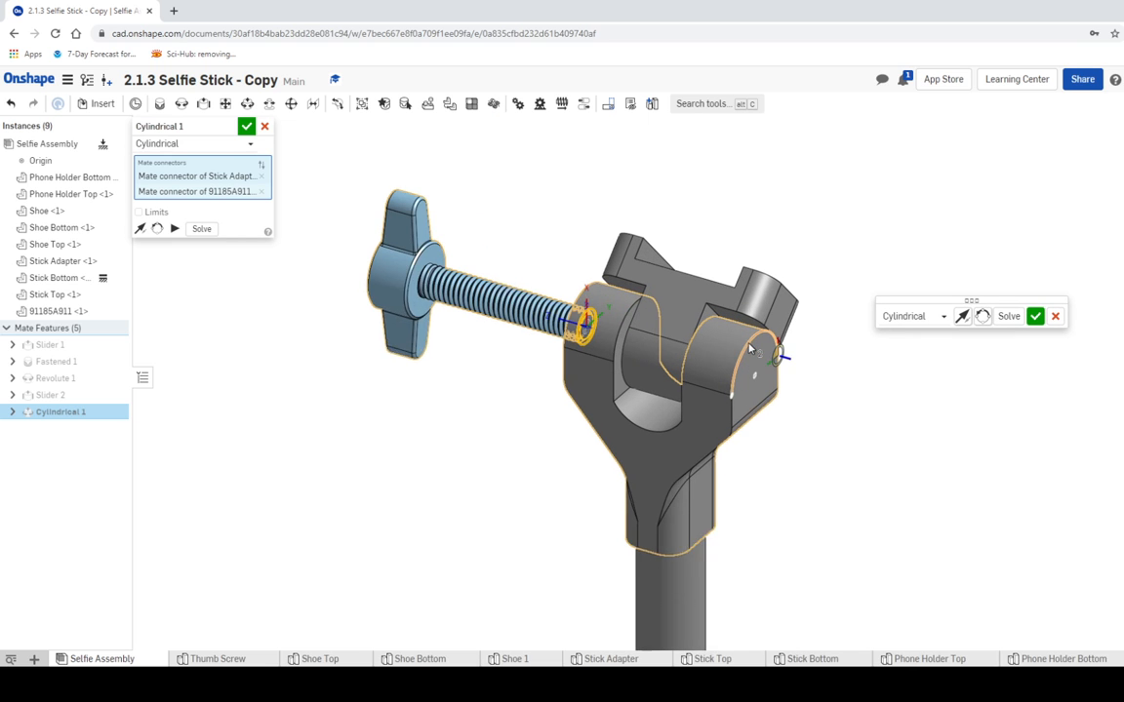
pyautogui.click(139, 212)
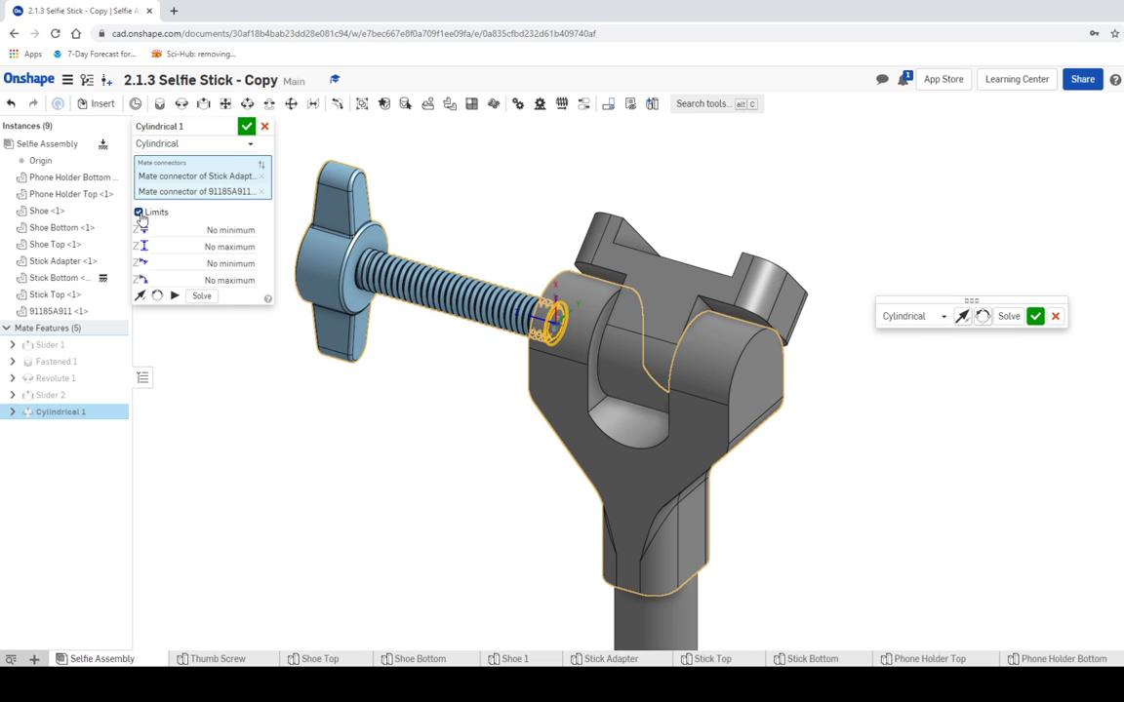
pyautogui.click(231, 229)
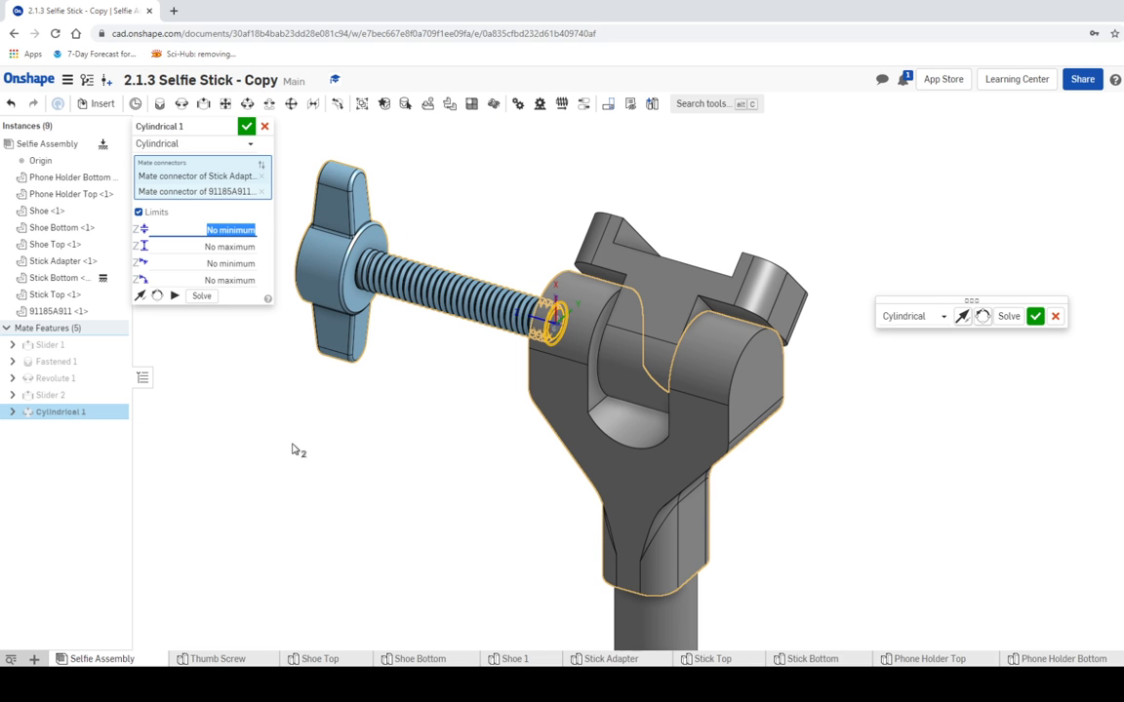
pyautogui.write('0')
pyautogui.press('Tab')
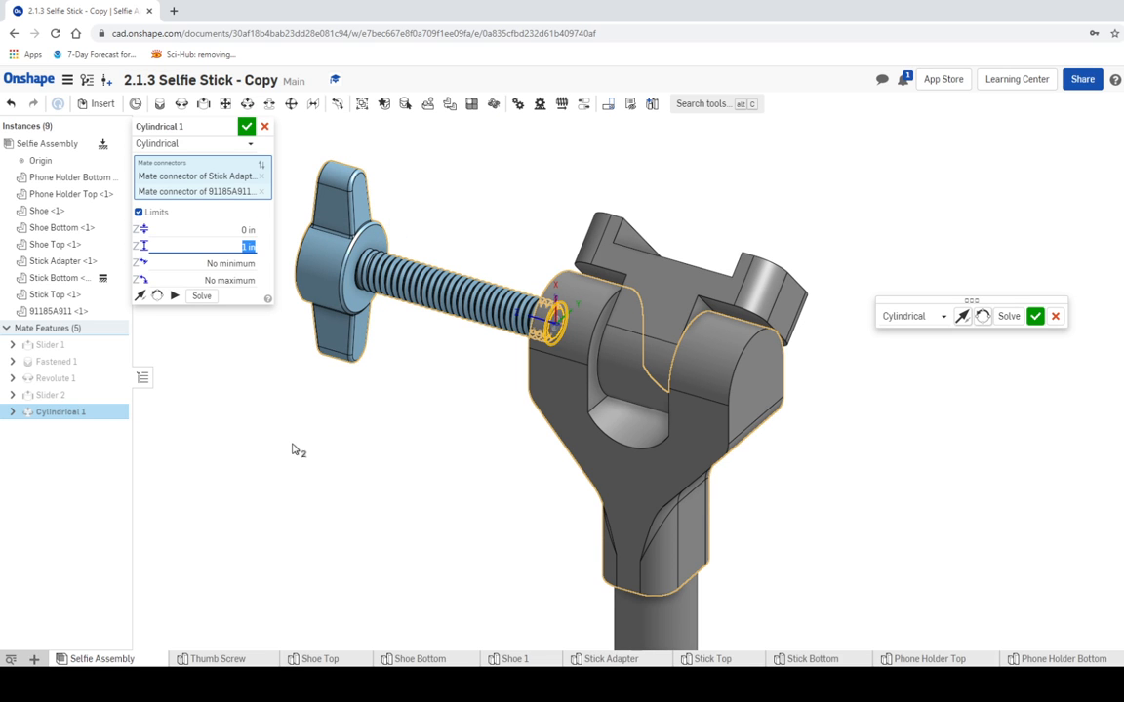
pyautogui.click(246, 126)
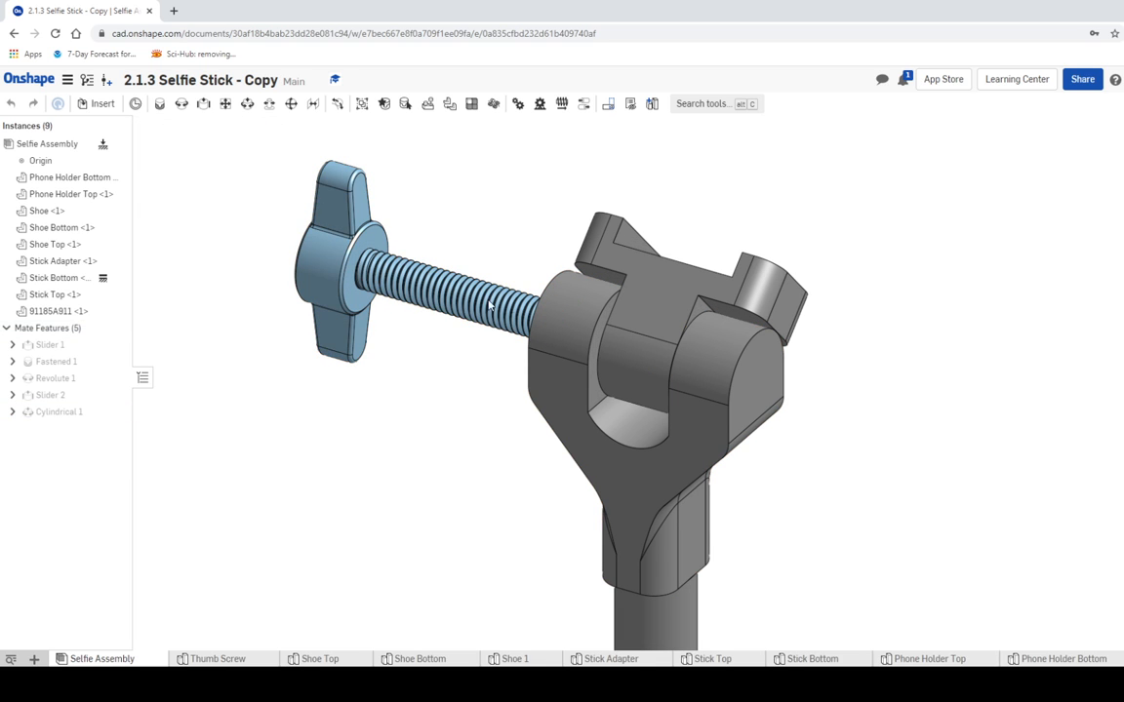
# Slide the thumb screw along its mate axis into the Stick Adapter until its head meets the adapter
pyautogui.moveTo(489, 304); pyautogui.dragTo(523, 304)
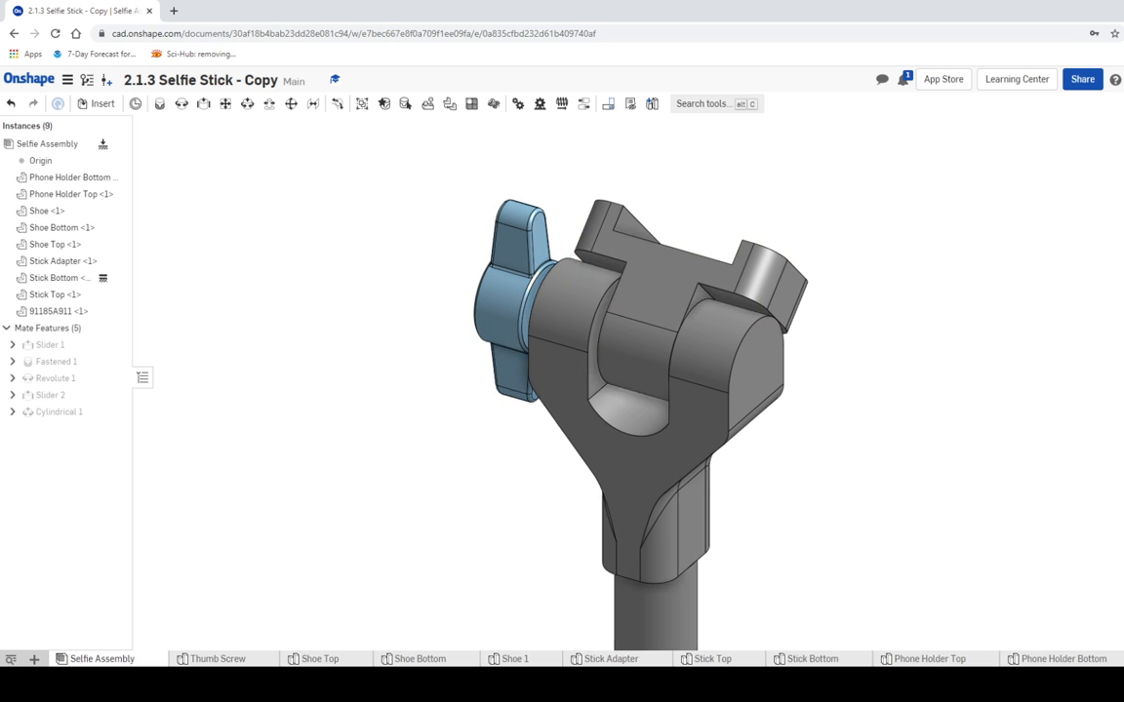
pyautogui.press('f')
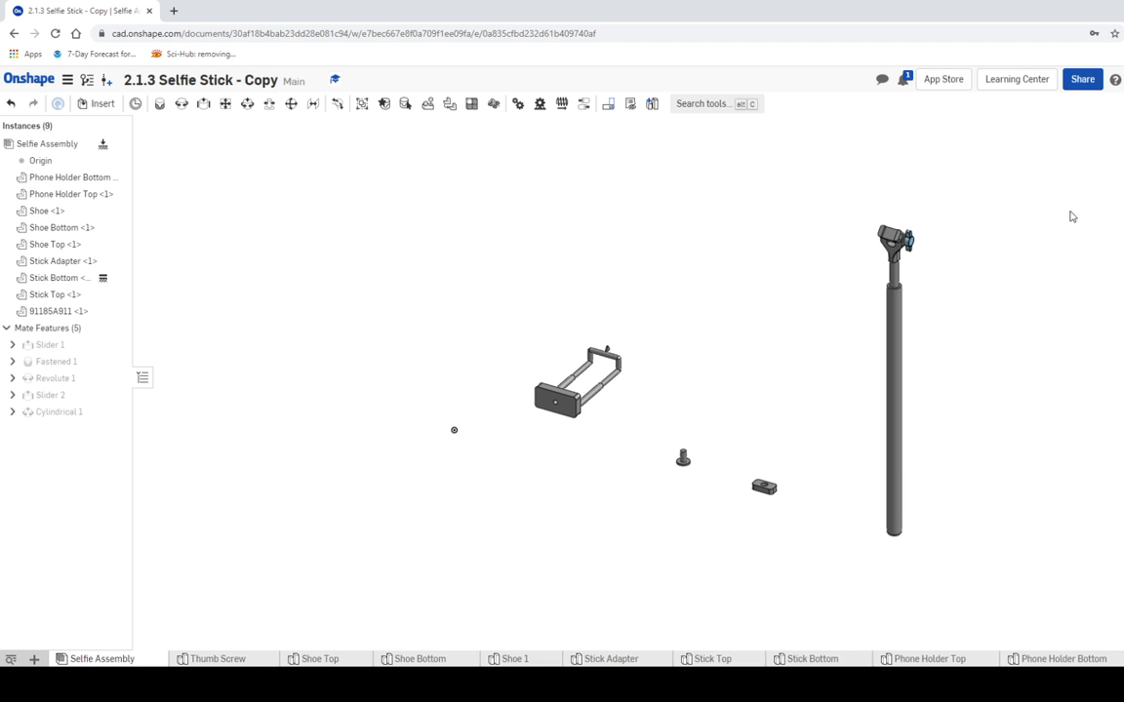
pyautogui.moveTo(953, 317); pyautogui.dragTo(802, 366, button='middle')
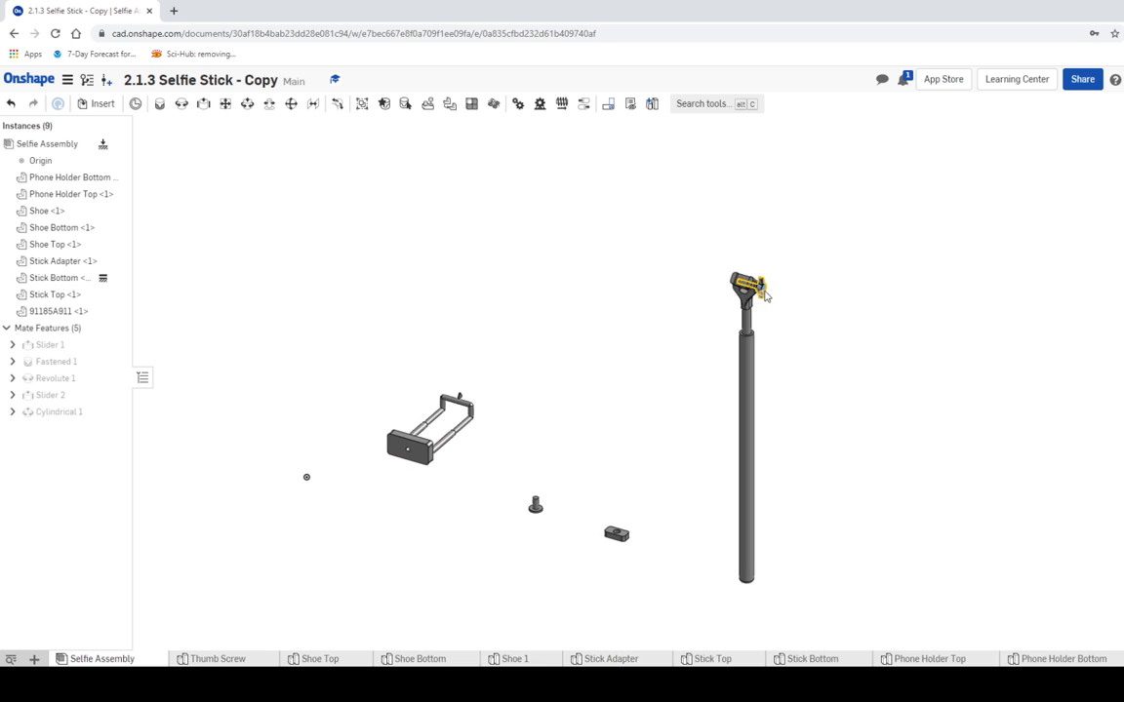
pyautogui.scroll(5, 835, 311)
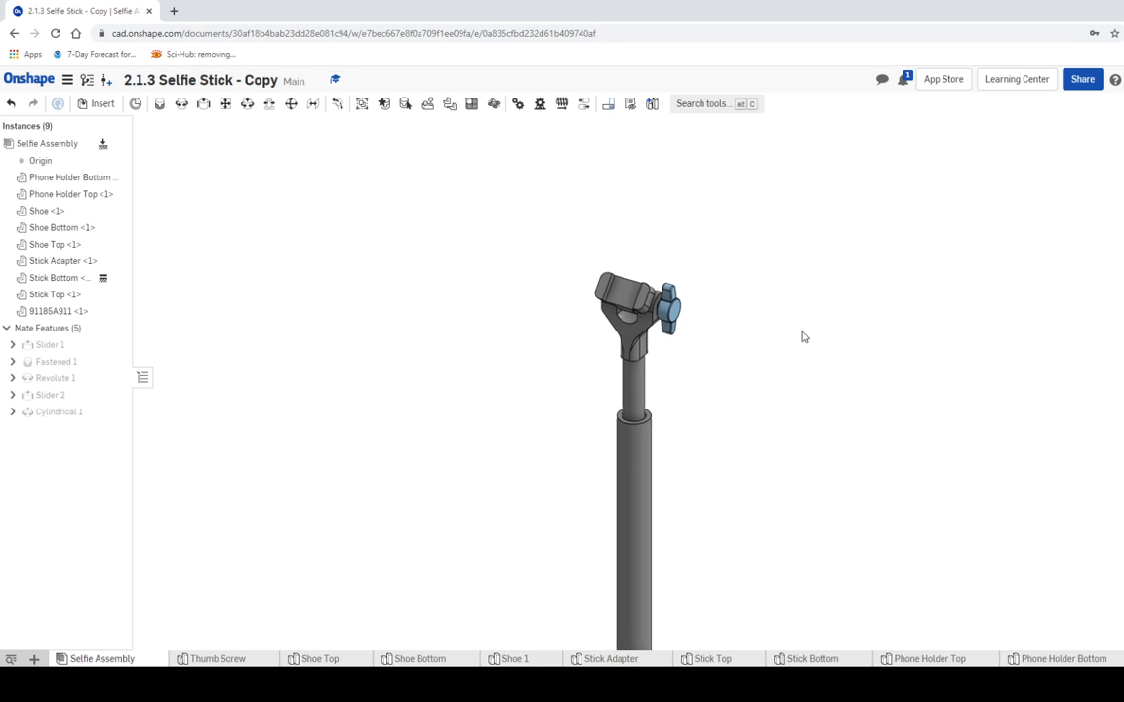